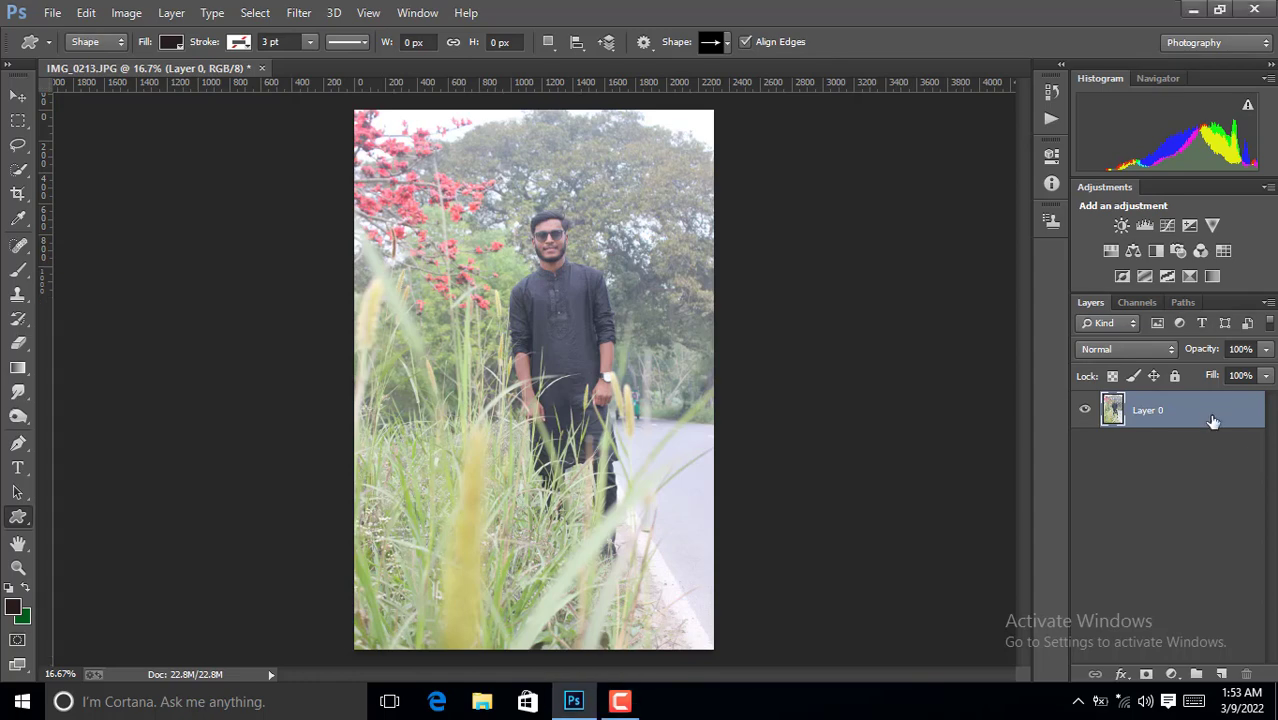
Duplicate the photo layer and add a Brightness/Contrast layer with brightness -52.
{"action": "left_click_drag", "start_coordinate": [1205, 415], "coordinate": [1221, 674]}
{"action": "left_click", "coordinate": [1172, 674]}
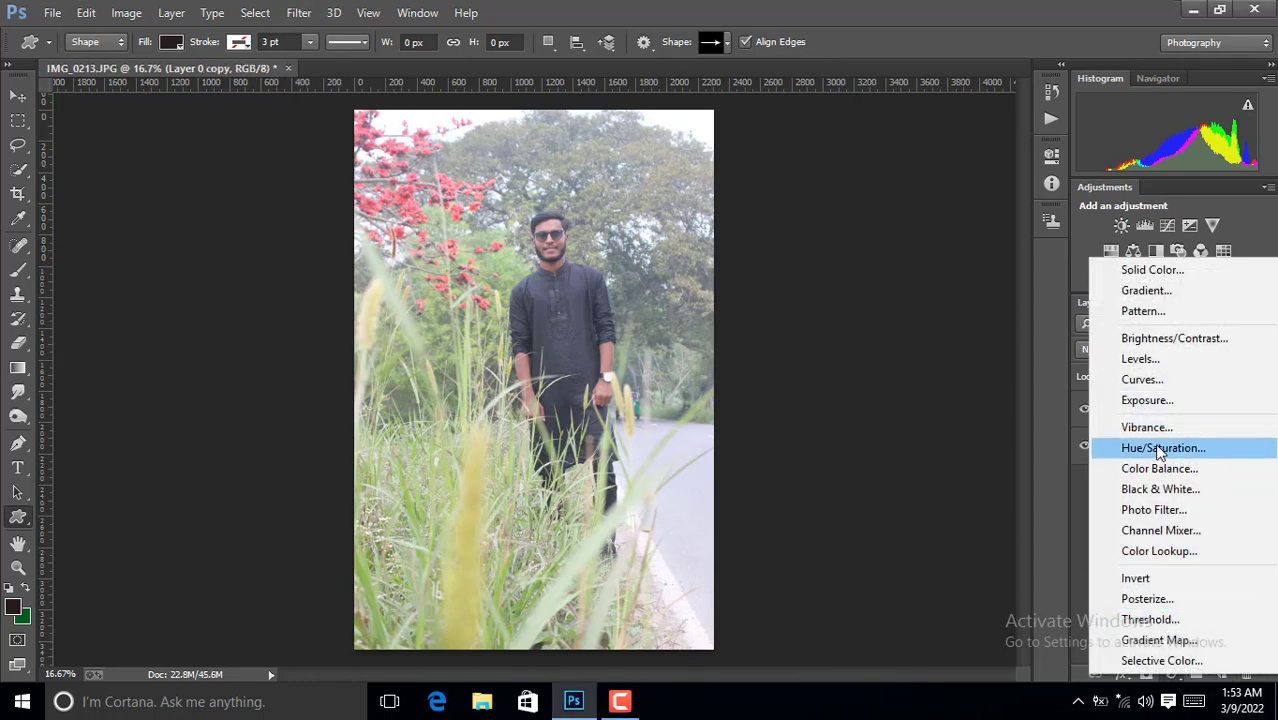
{"action": "left_click", "coordinate": [1150, 338]}
{"action": "left_click_drag", "start_coordinate": [922, 255], "coordinate": [894, 248]}
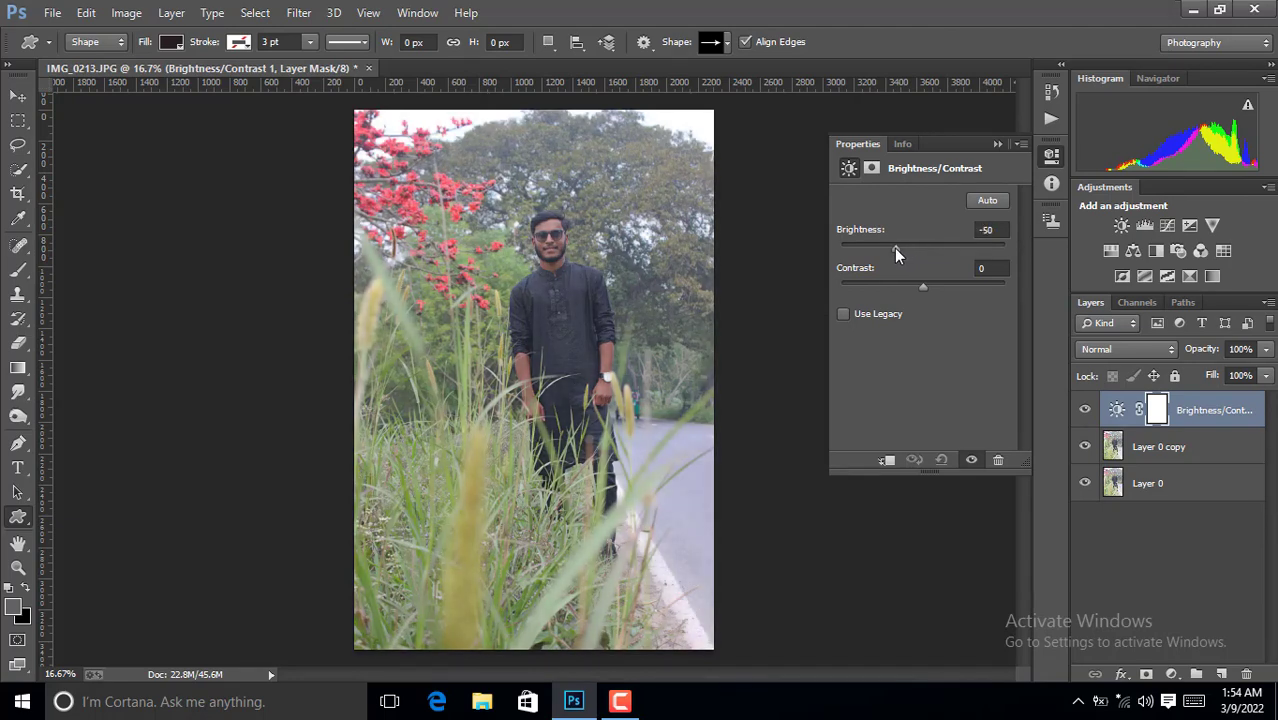
{"action": "left_click", "coordinate": [1058, 157]}
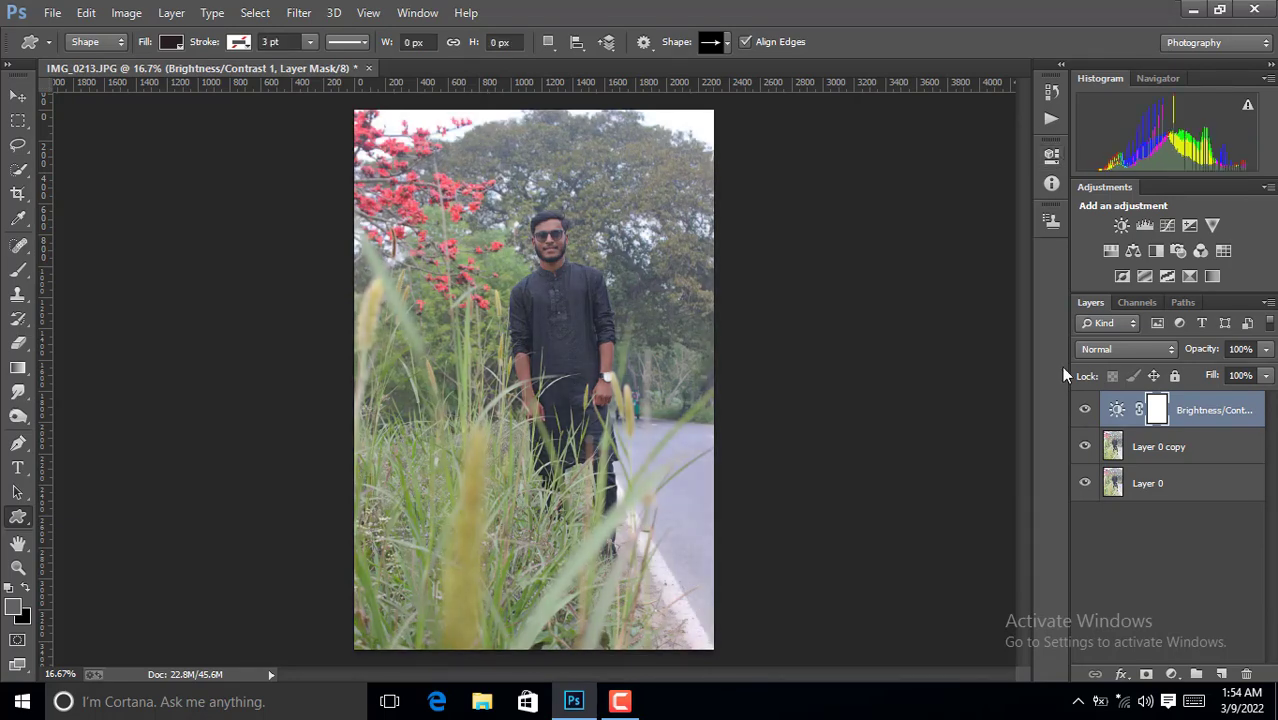
Raise the adjustment's contrast to 72 and target its layer mask.
{"action": "double_click", "coordinate": [1118, 412]}
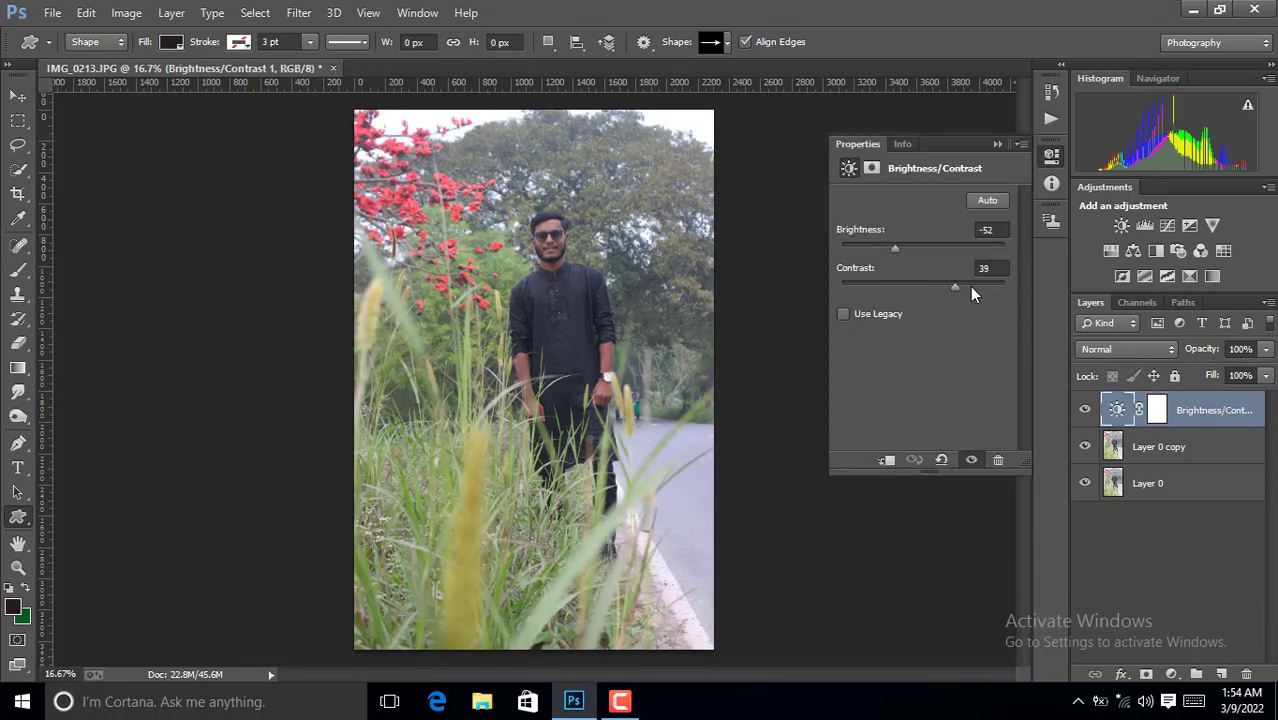
{"action": "left_click", "coordinate": [977, 287]}
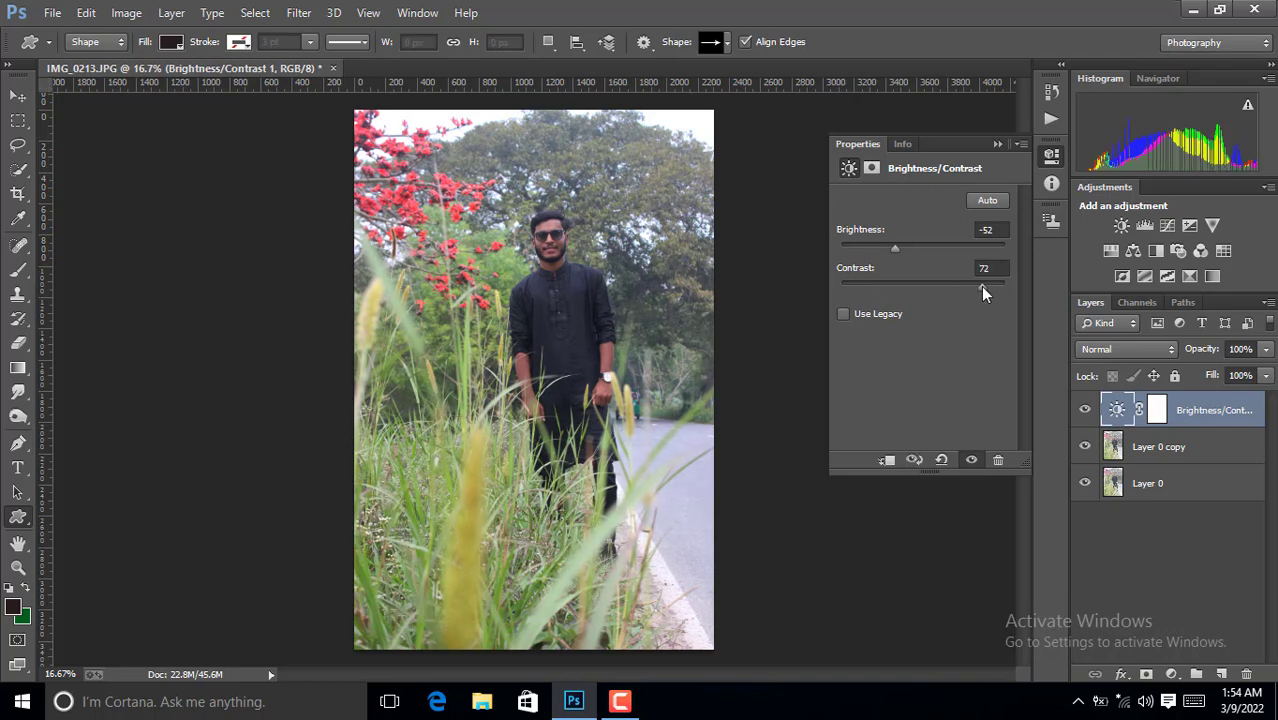
{"action": "left_click", "coordinate": [1042, 158]}
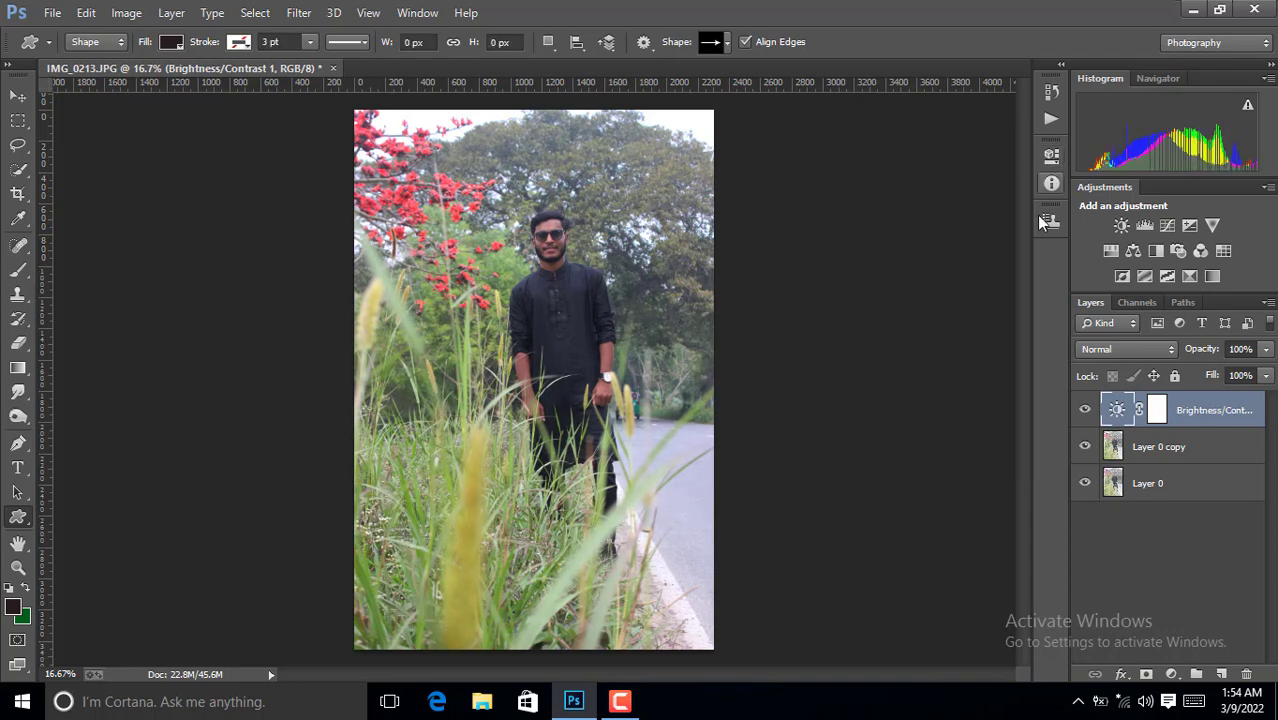
{"action": "left_click", "coordinate": [1156, 410]}
{"action": "left_click", "coordinate": [18, 565]}
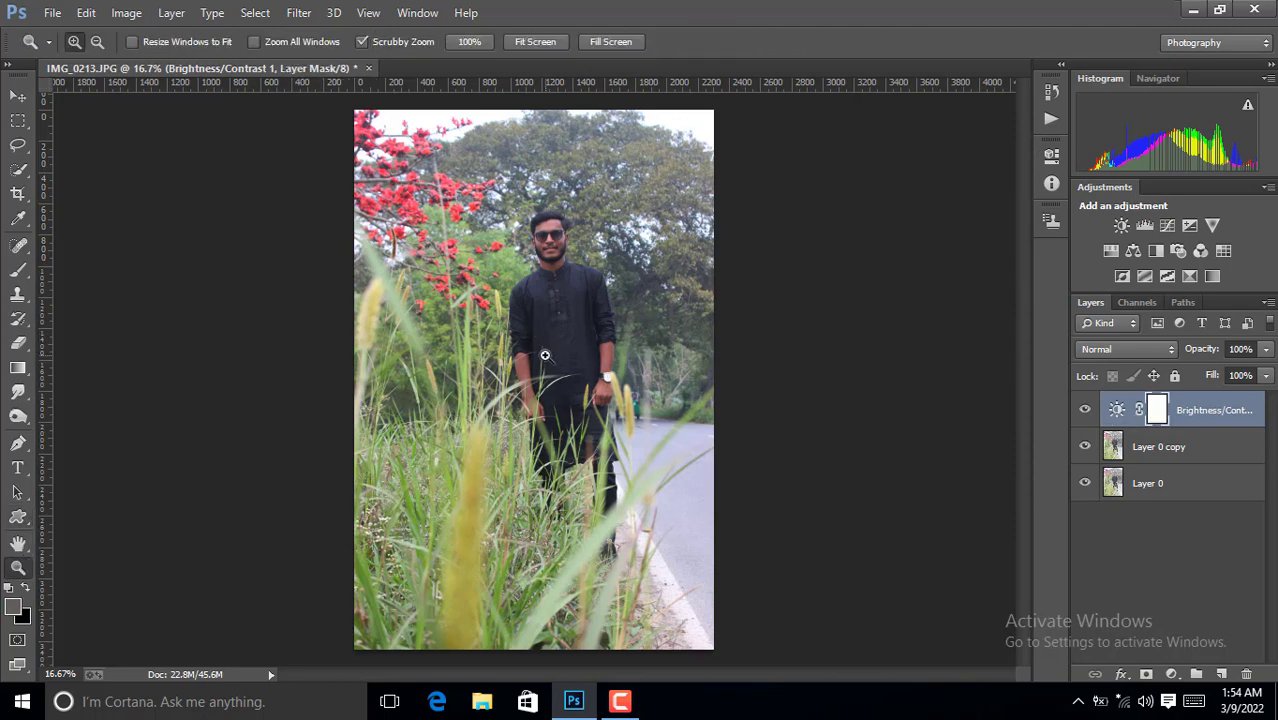
Zoom in and erase the adjustment mask over the arm with a 40 px eraser.
{"action": "mouse_move", "coordinate": [545, 355]}
{"action": "left_mouse_down"}
{"action": "mouse_move", "coordinate": [745, 428]}
{"action": "mouse_move", "coordinate": [665, 399]}
{"action": "mouse_move", "coordinate": [673, 411]}
{"action": "left_mouse_up"}
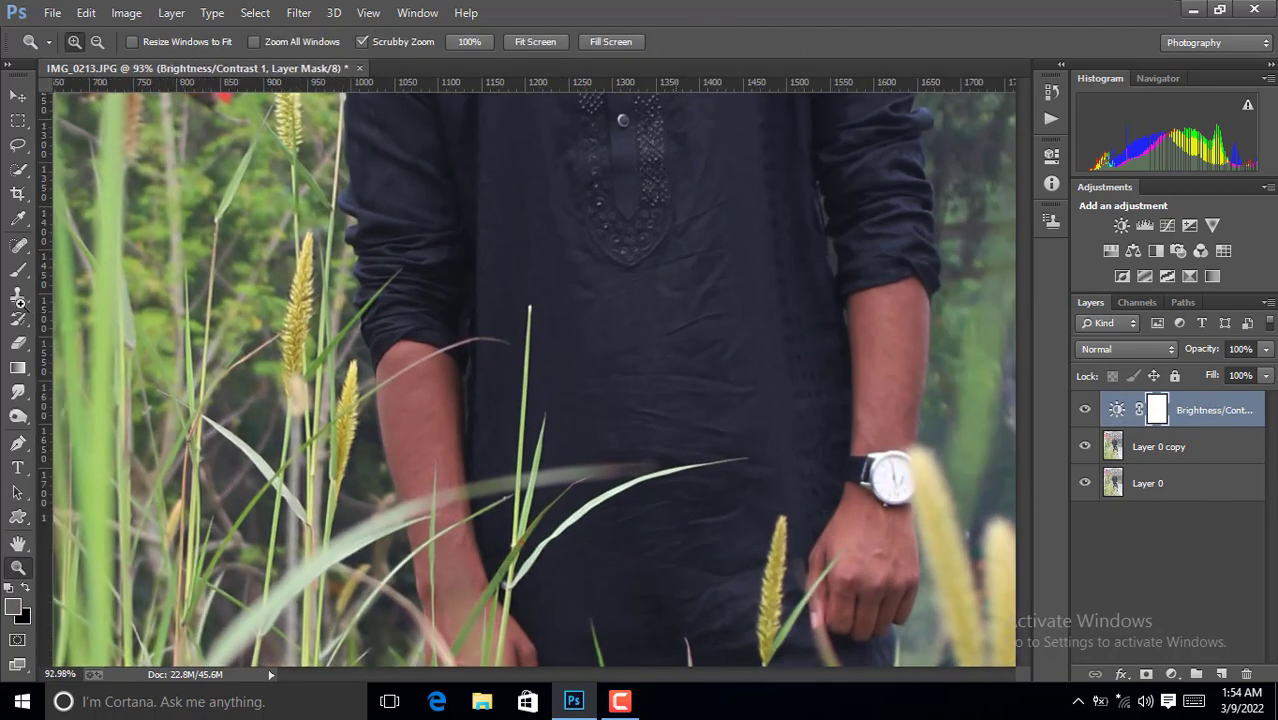
{"action": "left_click", "coordinate": [18, 343]}
{"action": "right_click", "coordinate": [350, 431]}
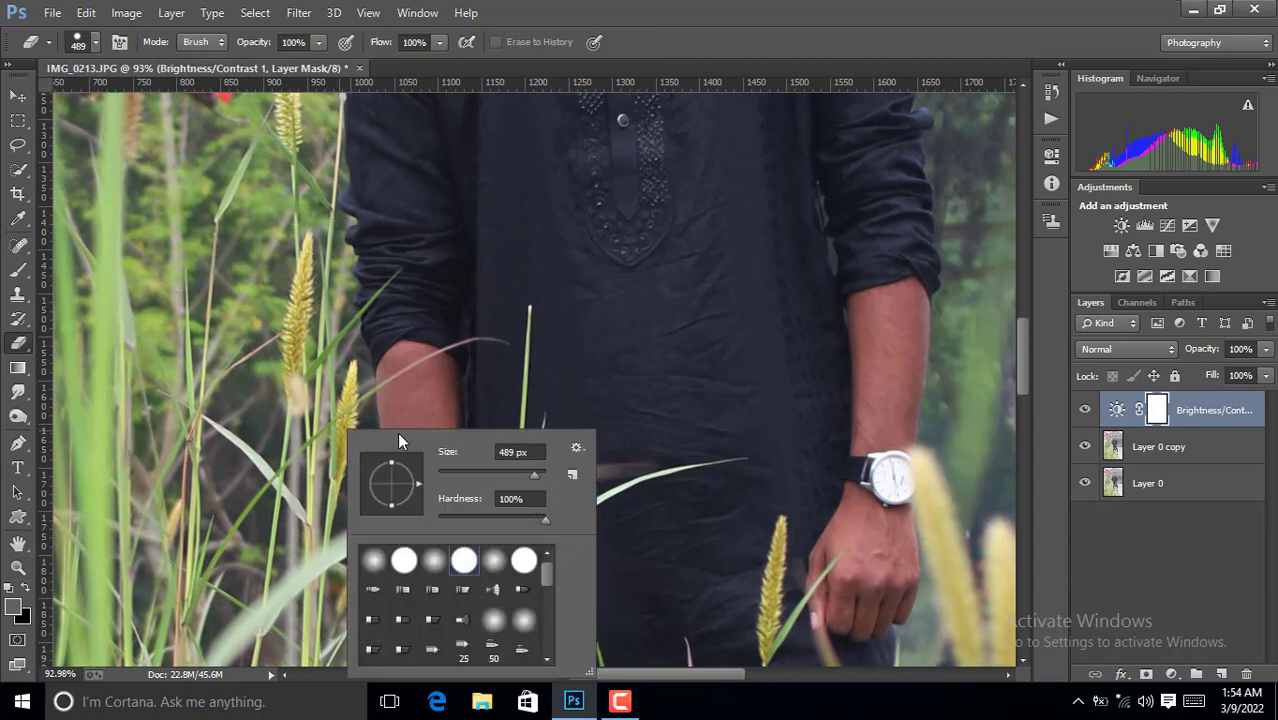
{"action": "left_click_drag", "start_coordinate": [534, 474], "coordinate": [458, 474]}
{"action": "mouse_move", "coordinate": [413, 371]}
{"action": "left_mouse_down"}
{"action": "mouse_move", "coordinate": [414, 420]}
{"action": "mouse_move", "coordinate": [420, 360]}
{"action": "mouse_move", "coordinate": [397, 406]}
{"action": "mouse_move", "coordinate": [456, 543]}
{"action": "mouse_move", "coordinate": [411, 469]}
{"action": "mouse_move", "coordinate": [515, 655]}
{"action": "left_mouse_up"}
Erase the mask over the upper arm and the right hand.
{"action": "right_click", "coordinate": [425, 395]}
{"action": "scroll", "coordinate": [515, 655], "scroll_direction": "down", "scroll_amount": 5}
{"action": "mouse_move", "coordinate": [418, 340]}
{"action": "left_mouse_down"}
{"action": "mouse_move", "coordinate": [447, 461]}
{"action": "mouse_move", "coordinate": [485, 462]}
{"action": "mouse_move", "coordinate": [488, 374]}
{"action": "mouse_move", "coordinate": [510, 460]}
{"action": "mouse_move", "coordinate": [514, 427]}
{"action": "left_mouse_up"}
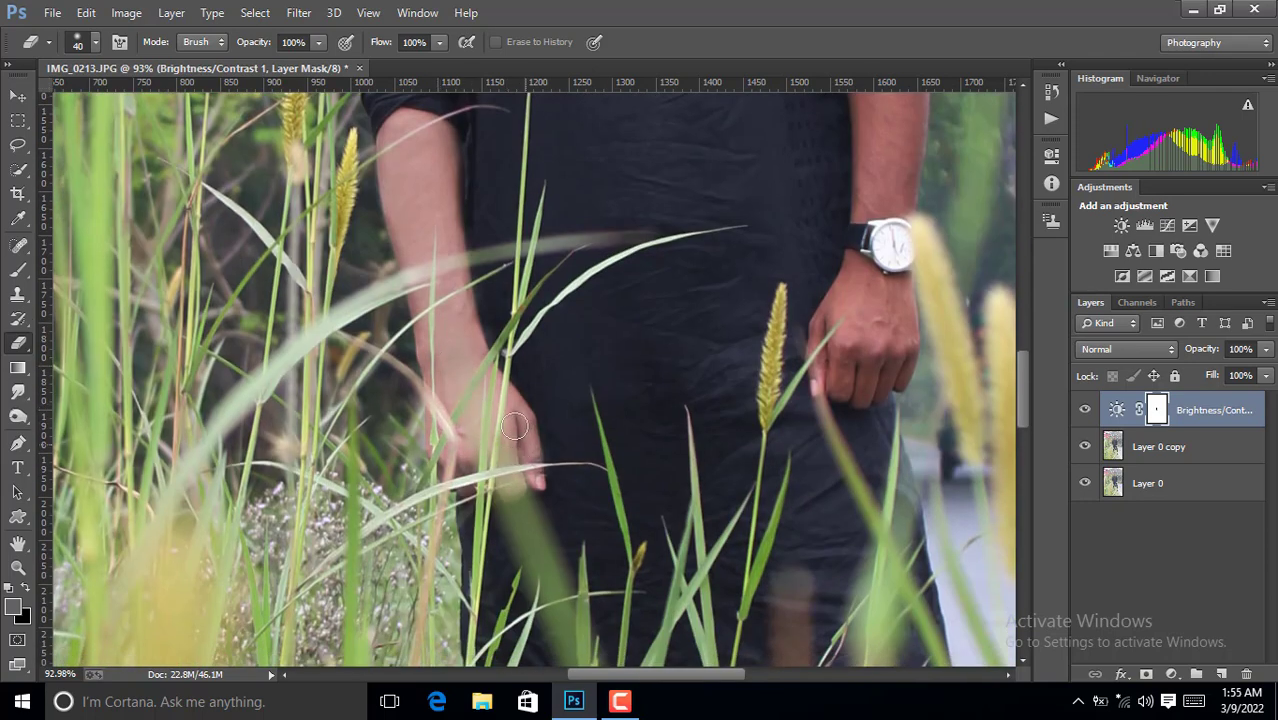
{"action": "left_click_drag", "start_coordinate": [403, 122], "coordinate": [451, 263]}
{"action": "mouse_move", "coordinate": [822, 320]}
{"action": "left_mouse_down"}
{"action": "mouse_move", "coordinate": [840, 390]}
{"action": "mouse_move", "coordinate": [866, 349]}
{"action": "mouse_move", "coordinate": [845, 290]}
{"action": "mouse_move", "coordinate": [885, 272]}
{"action": "mouse_move", "coordinate": [870, 300]}
{"action": "mouse_move", "coordinate": [880, 379]}
{"action": "mouse_move", "coordinate": [904, 347]}
{"action": "left_mouse_up"}
{"action": "scroll", "coordinate": [1005, 400], "scroll_direction": "up", "scroll_amount": 5}
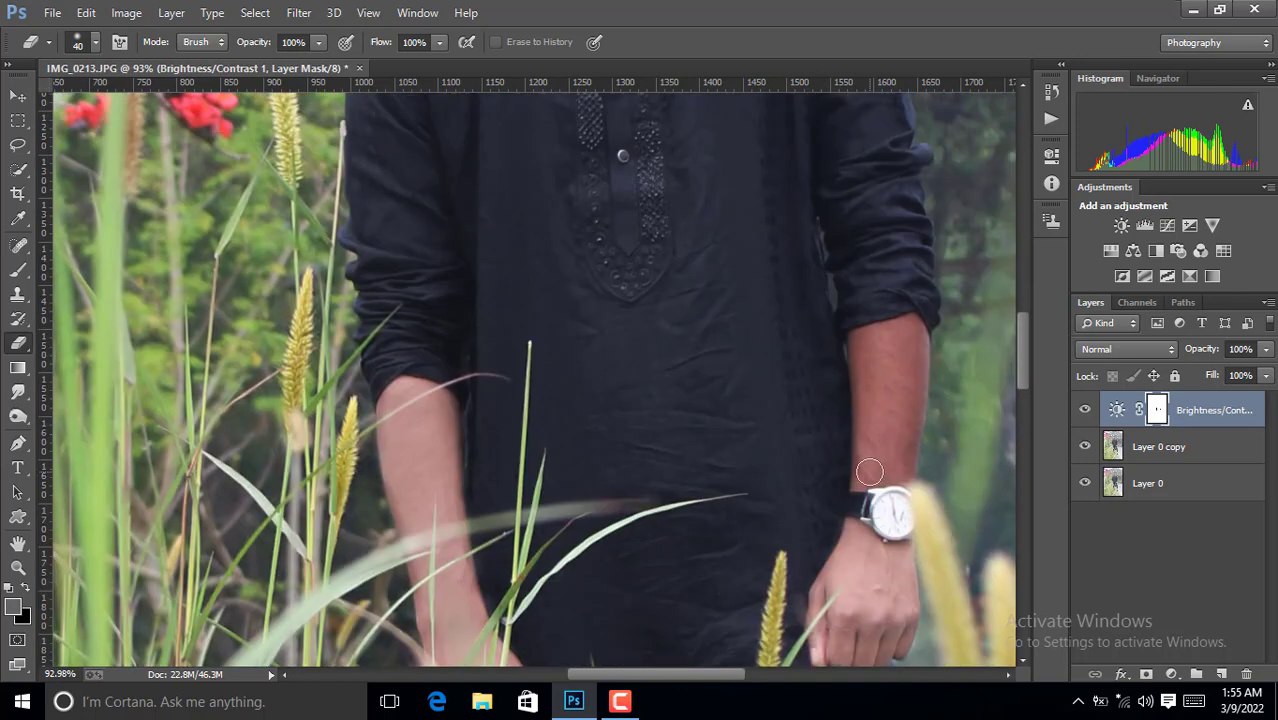
{"action": "mouse_move", "coordinate": [870, 466]}
{"action": "left_mouse_down"}
{"action": "mouse_move", "coordinate": [862, 340]}
{"action": "mouse_move", "coordinate": [870, 451]}
{"action": "mouse_move", "coordinate": [914, 328]}
{"action": "mouse_move", "coordinate": [899, 471]}
{"action": "mouse_move", "coordinate": [888, 452]}
{"action": "left_mouse_up"}
{"action": "left_click_drag", "start_coordinate": [1022, 345], "coordinate": [1018, 276]}
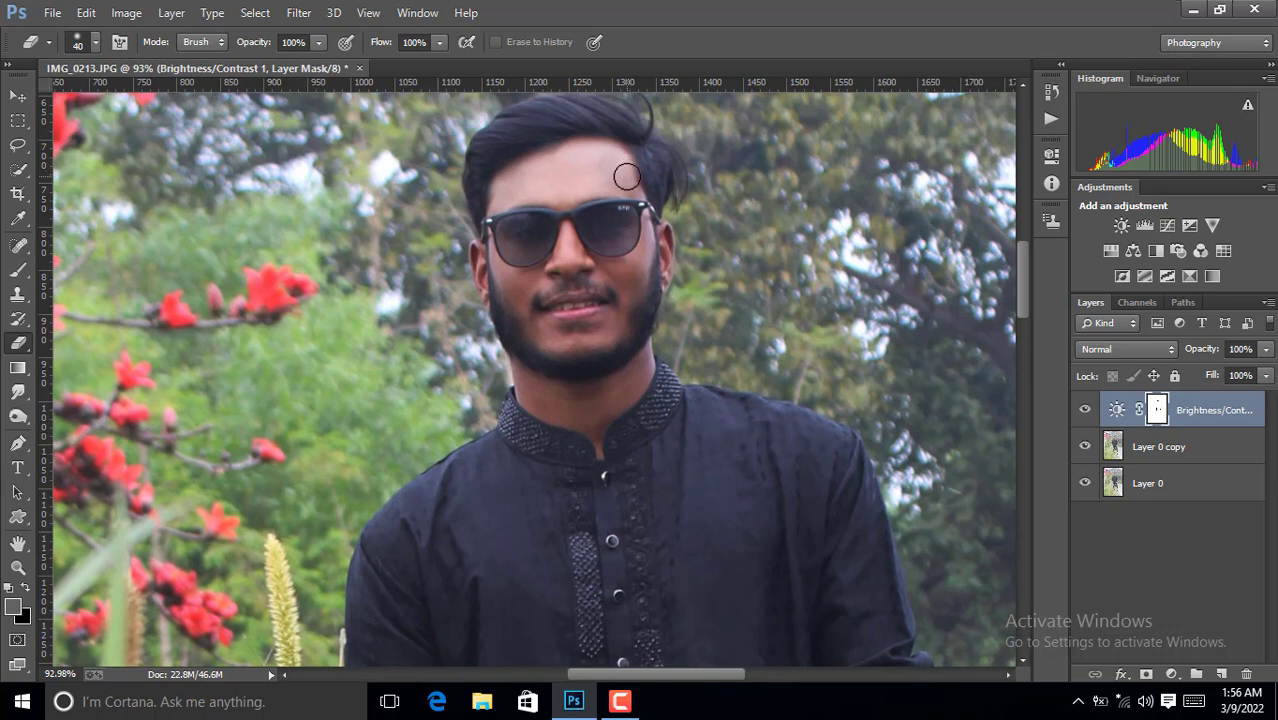
Erase the mask over the neck below the beard with a 19 px eraser.
{"action": "key", "text": "ctrl+plus"}
{"action": "key", "text": "ctrl+plus"}
{"action": "key", "text": "ctrl+plus"}
{"action": "right_click", "coordinate": [638, 432]}
{"action": "double_click", "coordinate": [807, 450]}
{"action": "type", "text": "19"}
{"action": "key", "text": "Return"}
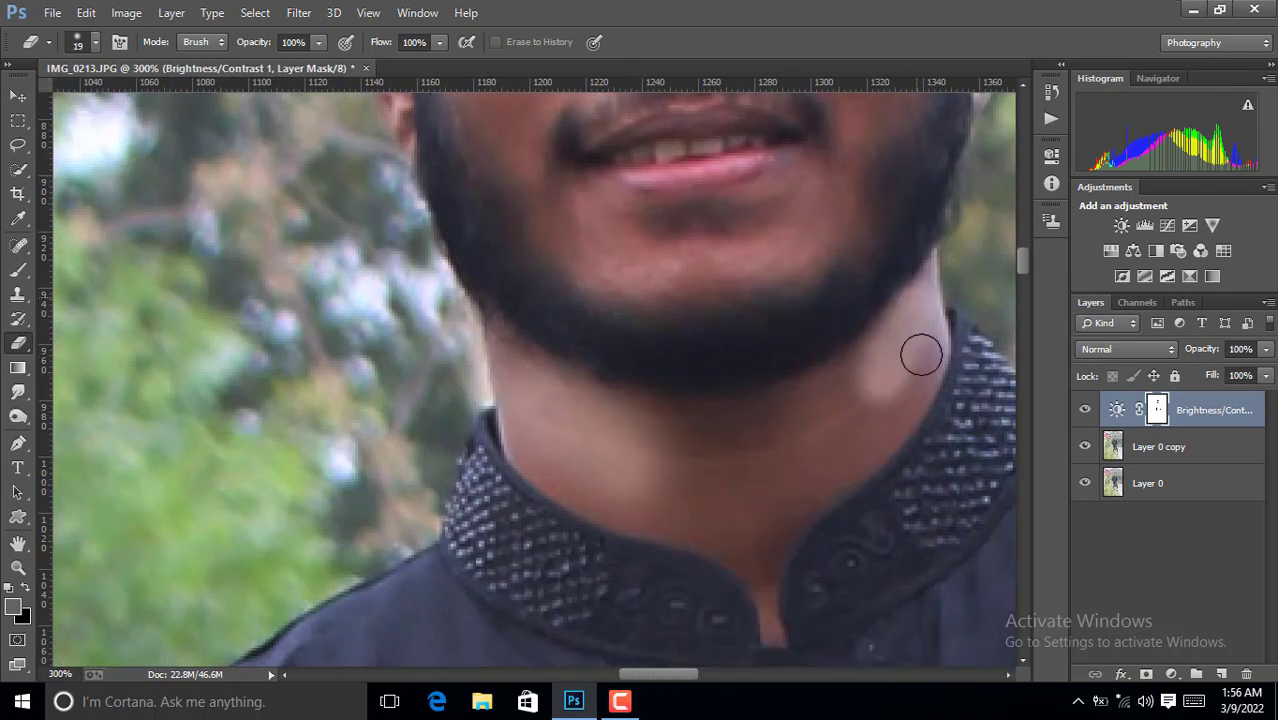
{"action": "mouse_move", "coordinate": [921, 355]}
{"action": "left_mouse_down"}
{"action": "mouse_move", "coordinate": [784, 434]}
{"action": "mouse_move", "coordinate": [707, 502]}
{"action": "mouse_move", "coordinate": [765, 476]}
{"action": "mouse_move", "coordinate": [873, 379]}
{"action": "mouse_move", "coordinate": [649, 427]}
{"action": "left_mouse_up"}
Erase the mask along the chin below the lower lip with a 10 px eraser.
{"action": "right_click", "coordinate": [596, 423]}
{"action": "type", "text": "10"}
{"action": "key", "text": "Return"}
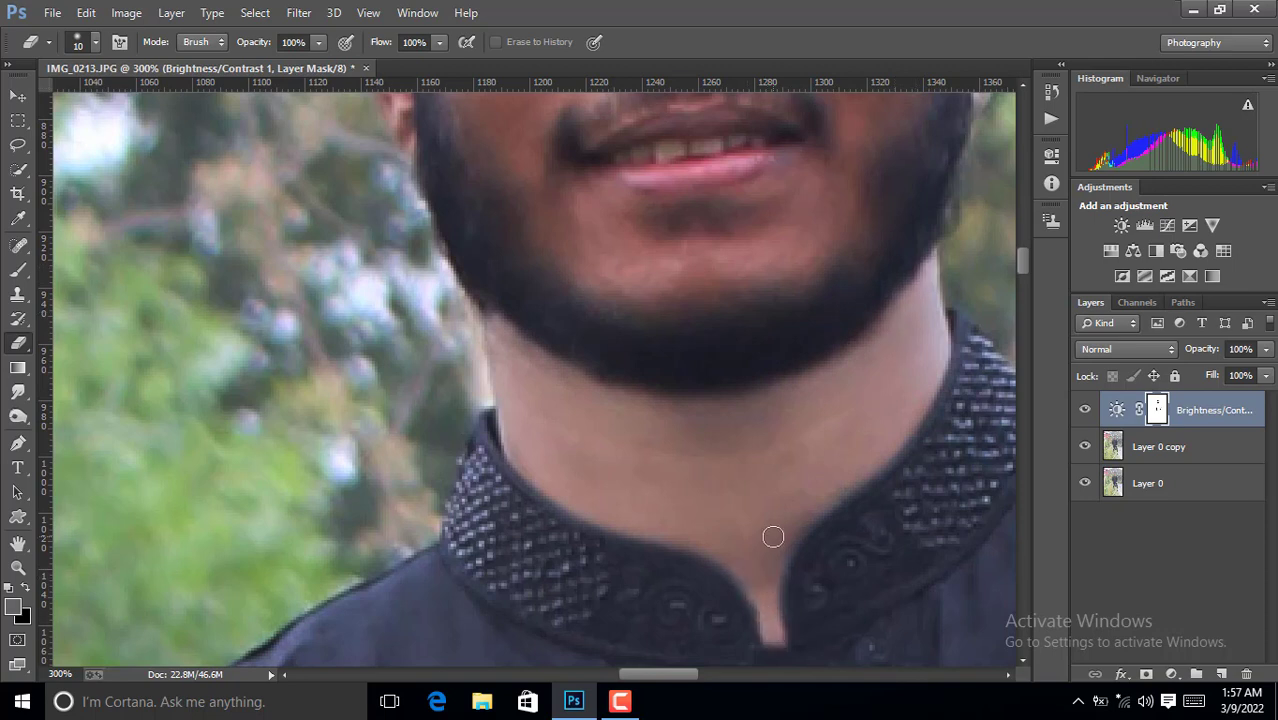
{"action": "mouse_move", "coordinate": [670, 250]}
{"action": "left_mouse_down"}
{"action": "mouse_move", "coordinate": [608, 200]}
{"action": "mouse_move", "coordinate": [539, 195]}
{"action": "mouse_move", "coordinate": [585, 271]}
{"action": "mouse_move", "coordinate": [722, 285]}
{"action": "mouse_move", "coordinate": [836, 265]}
{"action": "left_mouse_up"}
{"action": "key", "text": "ctrl+z"}
{"action": "mouse_move", "coordinate": [760, 290]}
{"action": "left_mouse_down"}
{"action": "mouse_move", "coordinate": [670, 284]}
{"action": "mouse_move", "coordinate": [813, 262]}
{"action": "mouse_move", "coordinate": [796, 200]}
{"action": "mouse_move", "coordinate": [745, 251]}
{"action": "mouse_move", "coordinate": [771, 211]}
{"action": "mouse_move", "coordinate": [759, 171]}
{"action": "mouse_move", "coordinate": [702, 191]}
{"action": "mouse_move", "coordinate": [720, 216]}
{"action": "left_mouse_up"}
Erase the mask over the cheeks under the glasses with a 27 px eraser.
{"action": "right_click", "coordinate": [722, 216]}
{"action": "left_click_drag", "start_coordinate": [860, 262], "coordinate": [840, 258]}
{"action": "left_click", "coordinate": [614, 205]}
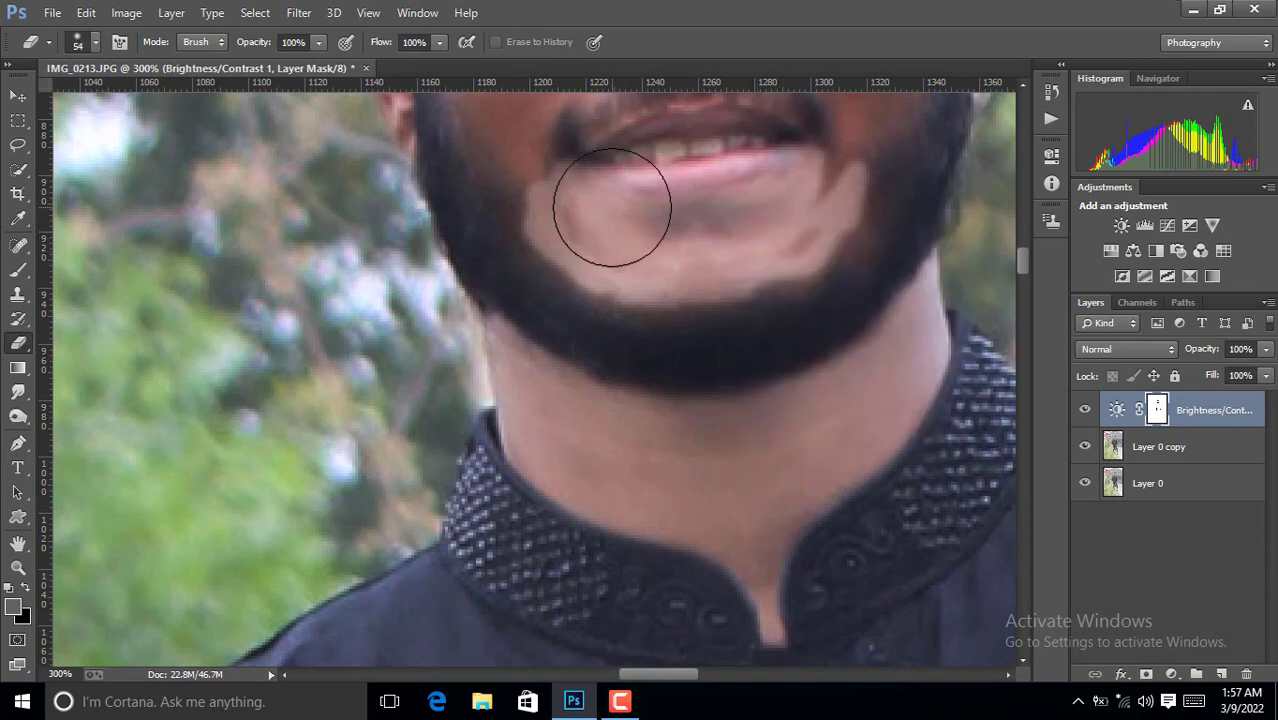
{"action": "right_click", "coordinate": [576, 219]}
{"action": "left_click", "coordinate": [755, 257]}
{"action": "scroll", "coordinate": [1011, 259], "scroll_direction": "up", "scroll_amount": 5}
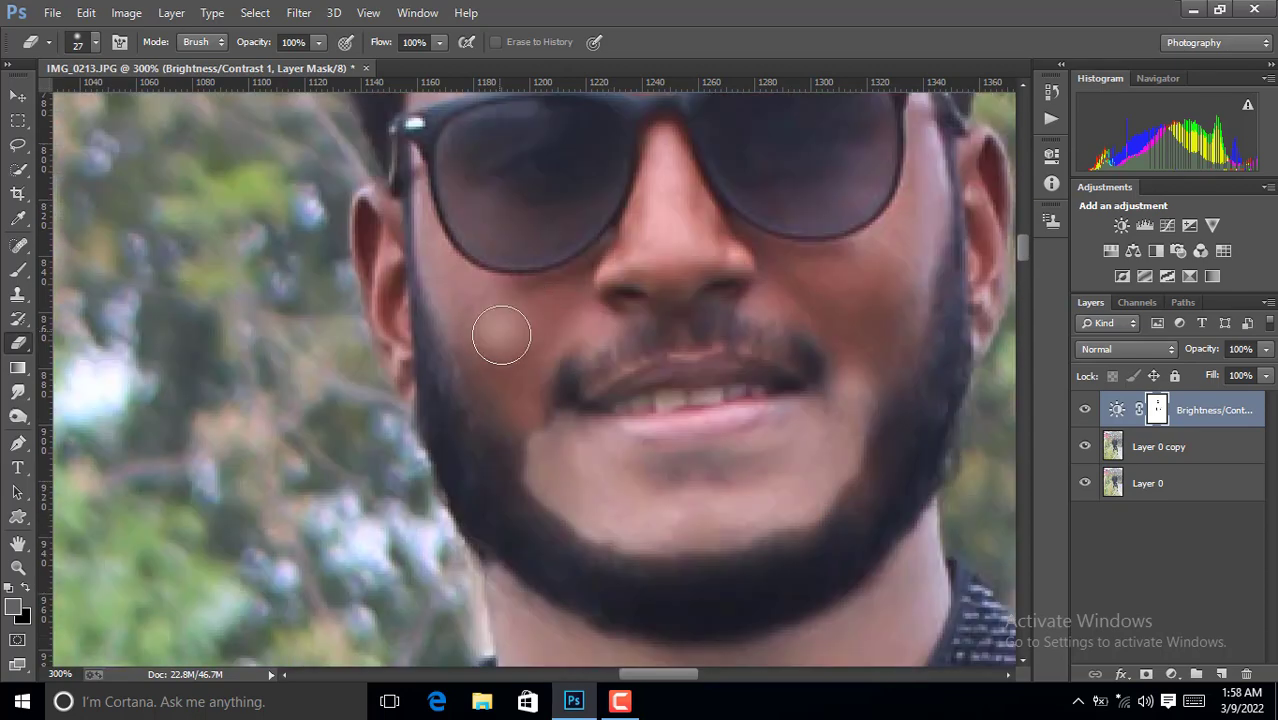
{"action": "mouse_move", "coordinate": [561, 299]}
{"action": "left_mouse_down"}
{"action": "mouse_move", "coordinate": [790, 271]}
{"action": "mouse_move", "coordinate": [887, 279]}
{"action": "mouse_move", "coordinate": [809, 280]}
{"action": "left_mouse_up"}
Erase the mask along the left ear with a 6 px eraser.
{"action": "right_click", "coordinate": [705, 220]}
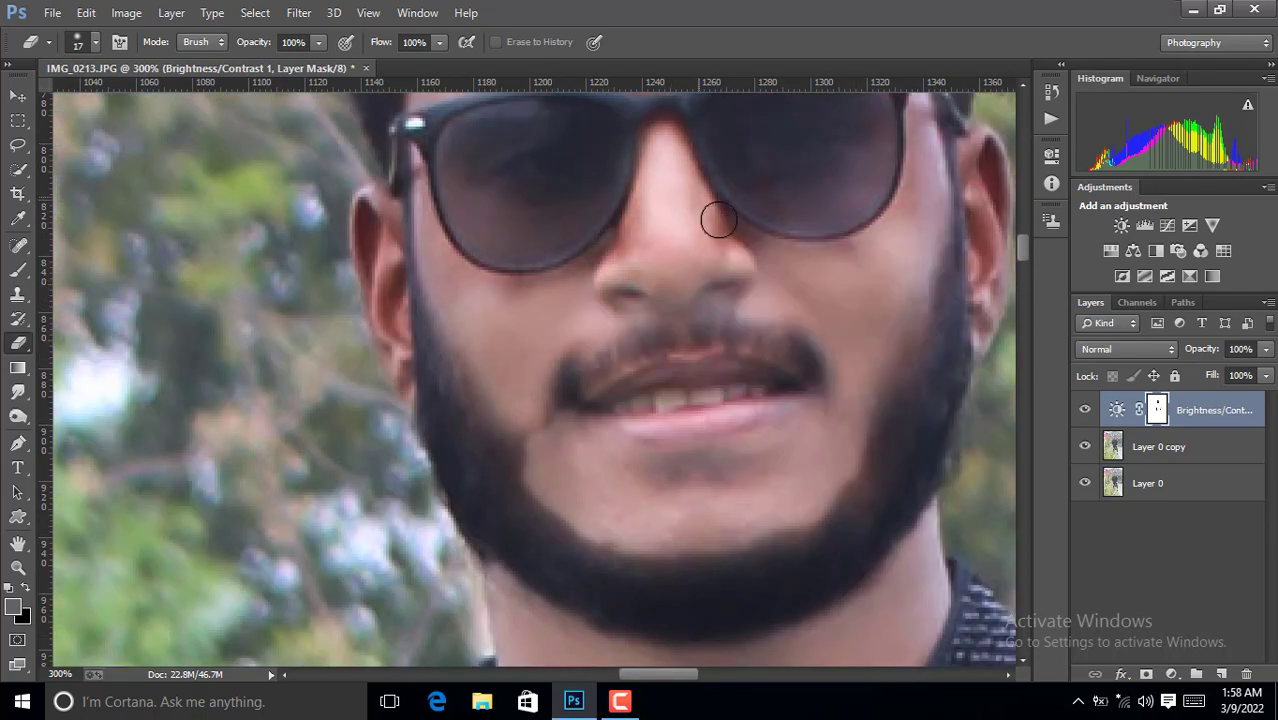
{"action": "right_click", "coordinate": [416, 214]}
{"action": "left_click_drag", "start_coordinate": [516, 259], "coordinate": [482, 259]}
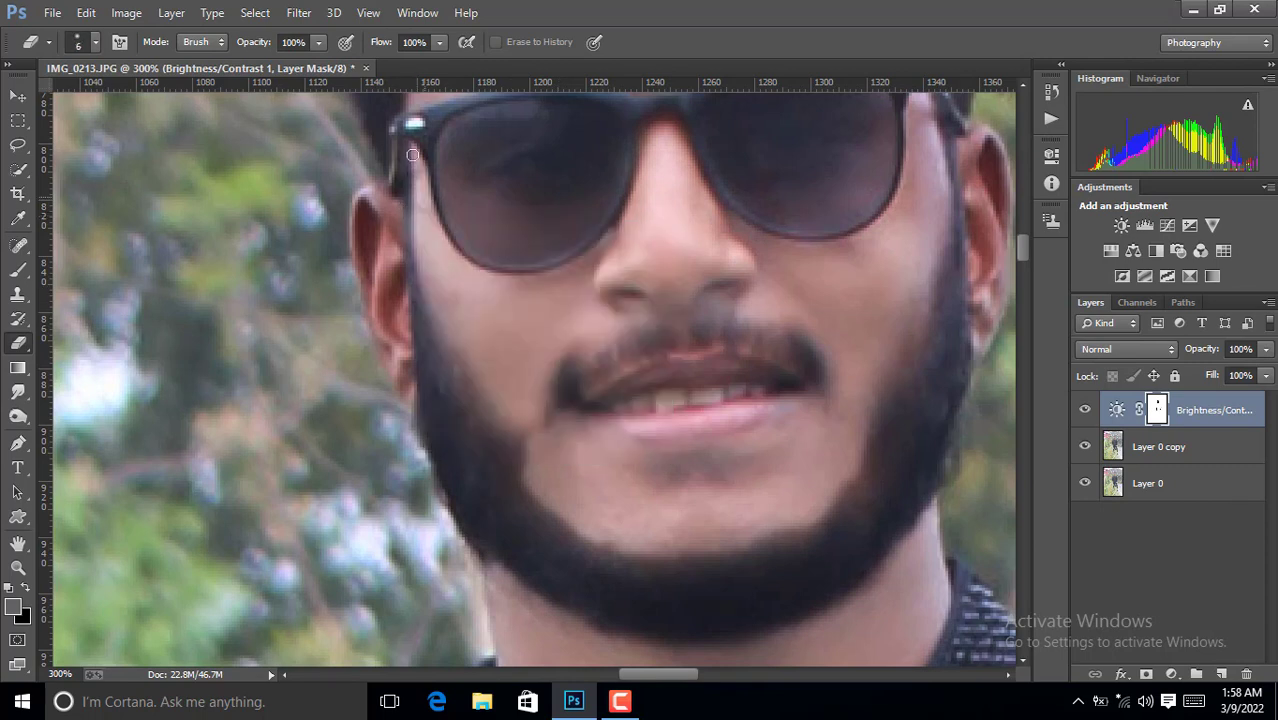
{"action": "mouse_move", "coordinate": [356, 205]}
{"action": "left_mouse_down"}
{"action": "mouse_move", "coordinate": [404, 398]}
{"action": "mouse_move", "coordinate": [401, 300]}
{"action": "left_mouse_up"}
{"action": "mouse_move", "coordinate": [374, 252]}
{"action": "left_mouse_down"}
{"action": "mouse_move", "coordinate": [385, 302]}
{"action": "mouse_move", "coordinate": [384, 200]}
{"action": "left_mouse_up"}
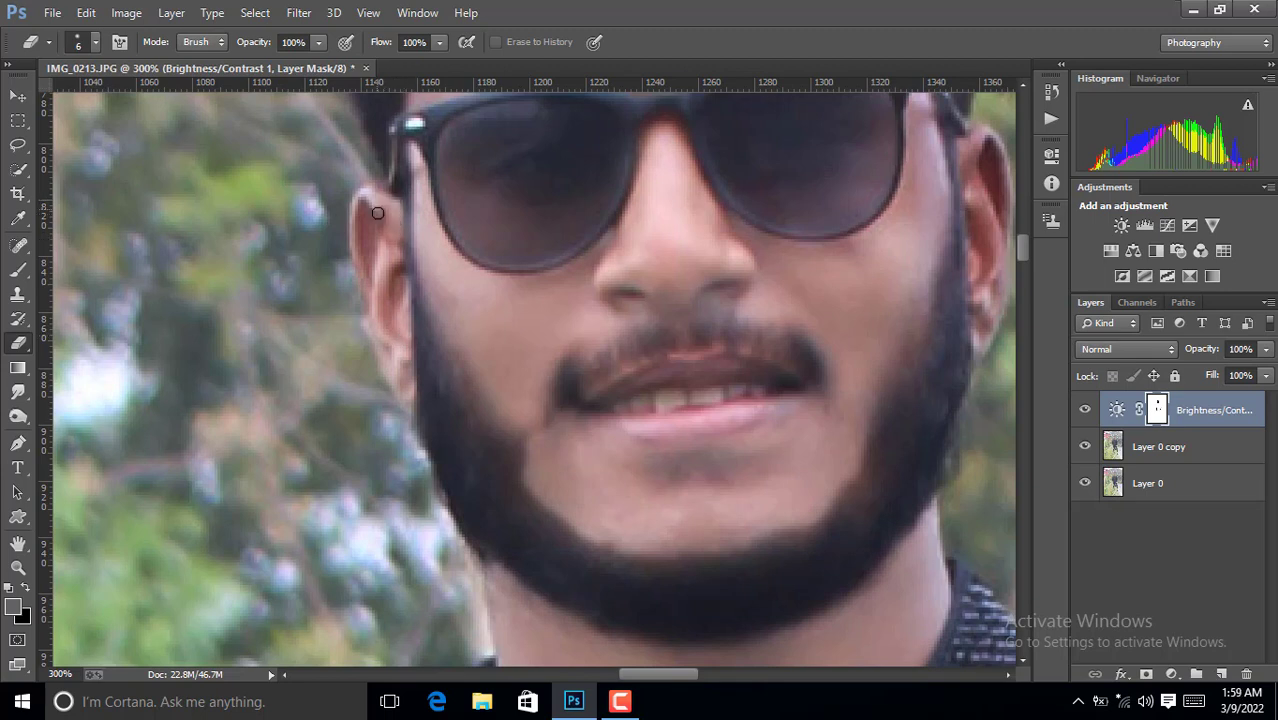
Lighten the temple, nose bridge and right ear on the mask.
{"action": "left_click_drag", "start_coordinate": [910, 176], "coordinate": [891, 228]}
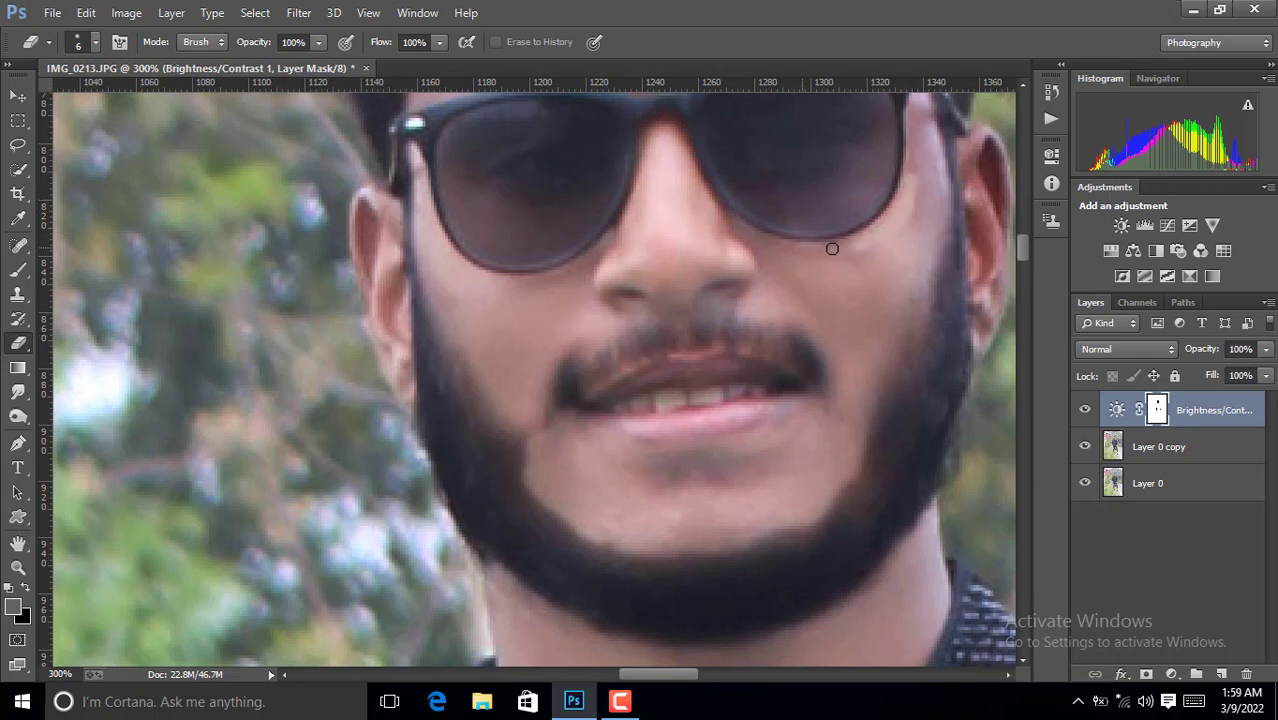
{"action": "left_click_drag", "start_coordinate": [659, 125], "coordinate": [636, 200]}
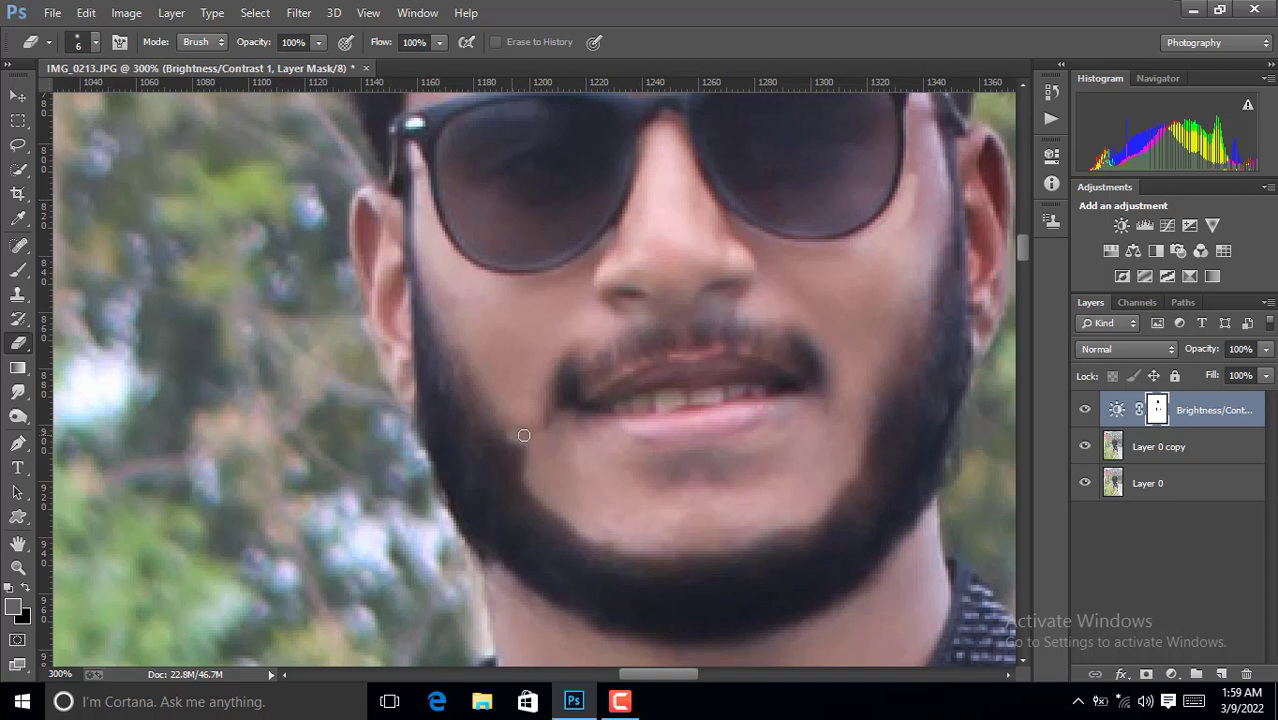
{"action": "left_click_drag", "start_coordinate": [678, 674], "coordinate": [690, 674]}
{"action": "left_click_drag", "start_coordinate": [778, 205], "coordinate": [767, 155]}
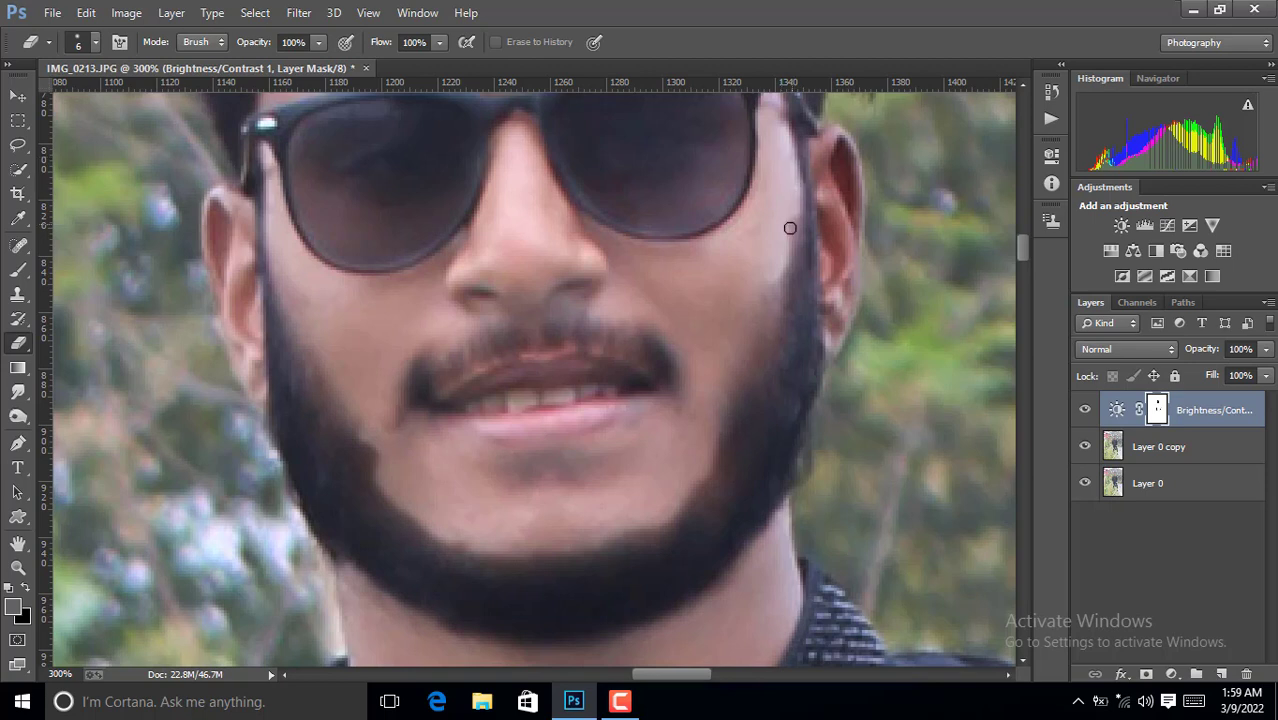
{"action": "mouse_move", "coordinate": [840, 186]}
{"action": "left_mouse_down"}
{"action": "mouse_move", "coordinate": [857, 238]}
{"action": "mouse_move", "coordinate": [844, 141]}
{"action": "left_mouse_up"}
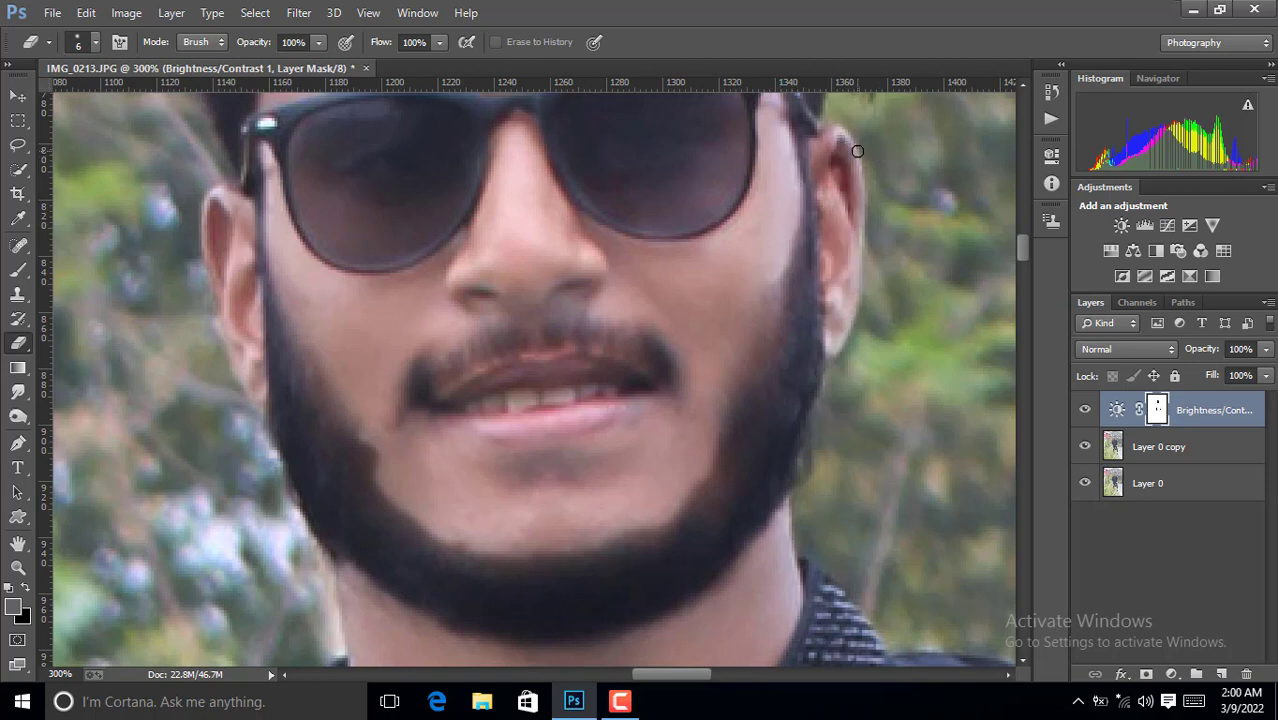
{"action": "scroll", "coordinate": [833, 312], "scroll_direction": "up", "scroll_amount": 5}
{"action": "scroll", "coordinate": [510, 182], "scroll_direction": "down", "scroll_amount": 3}
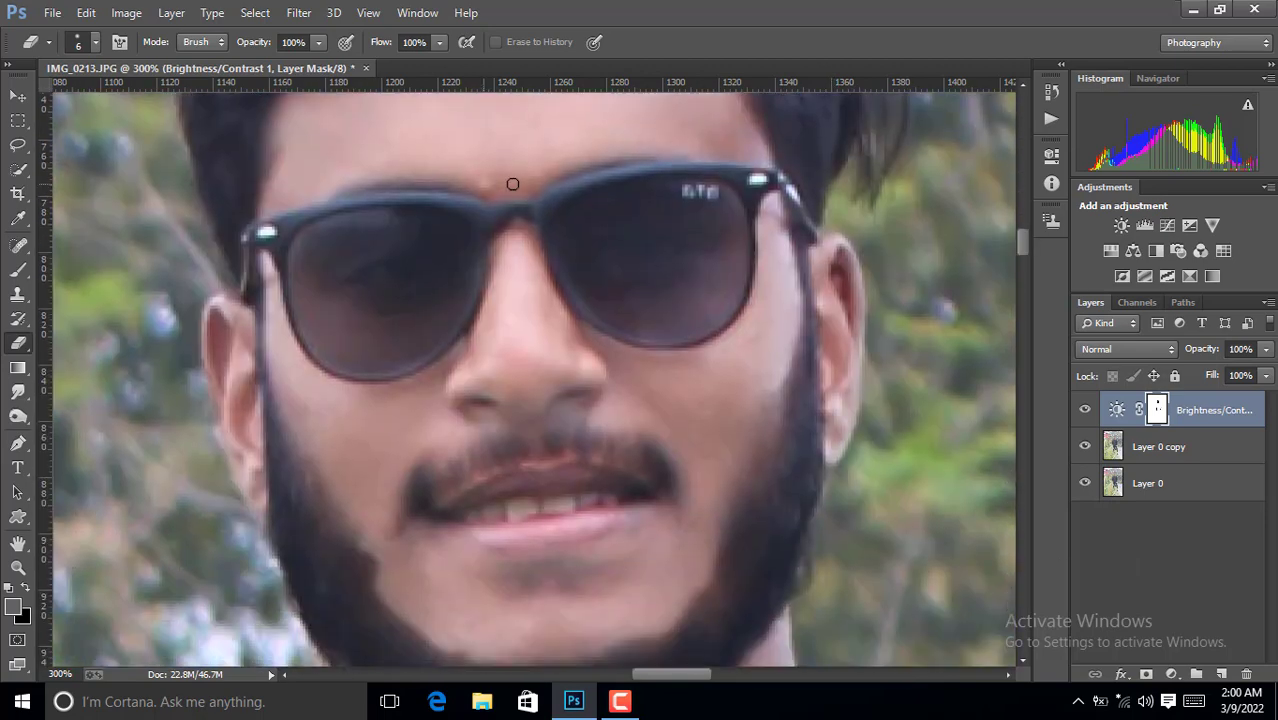
Set the eraser to 36 px at 11% opacity.
{"action": "right_click", "coordinate": [410, 400]}
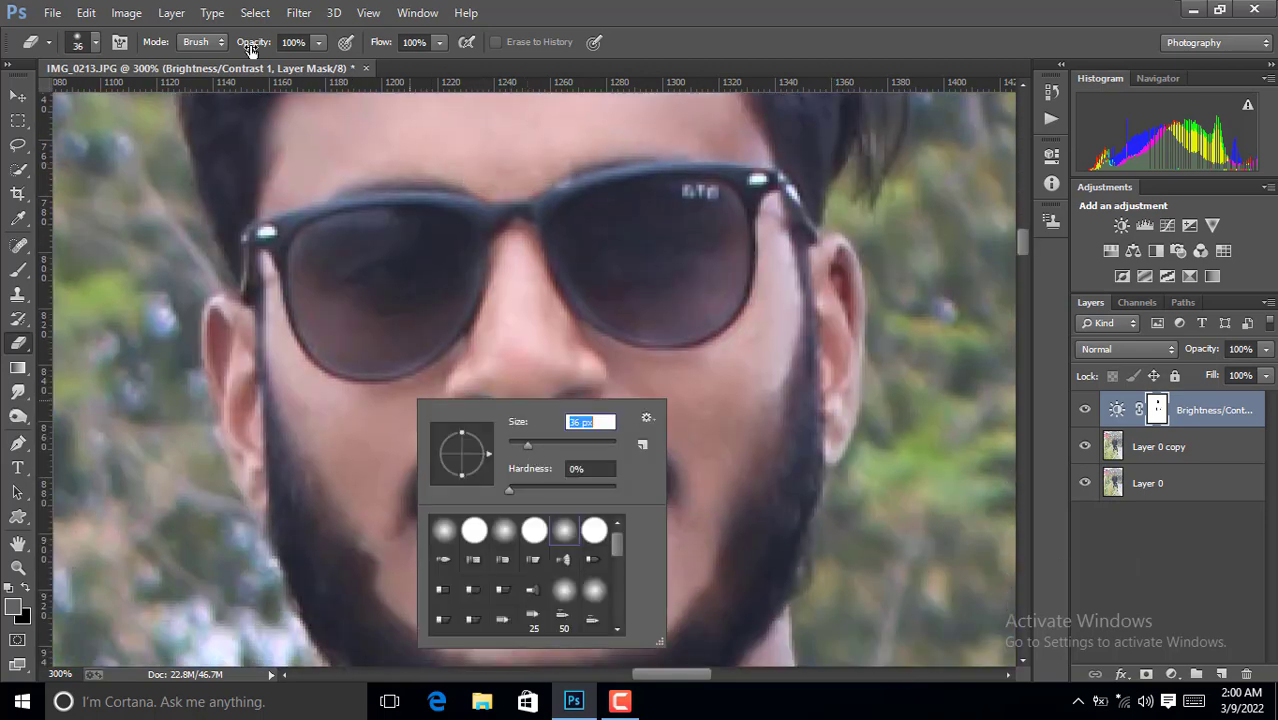
{"action": "type", "text": "36"}
{"action": "key", "text": "Return"}
{"action": "key", "text": "1"}
{"action": "key", "text": "1"}
{"action": "scroll", "coordinate": [1027, 253], "scroll_direction": "down", "scroll_amount": 3}
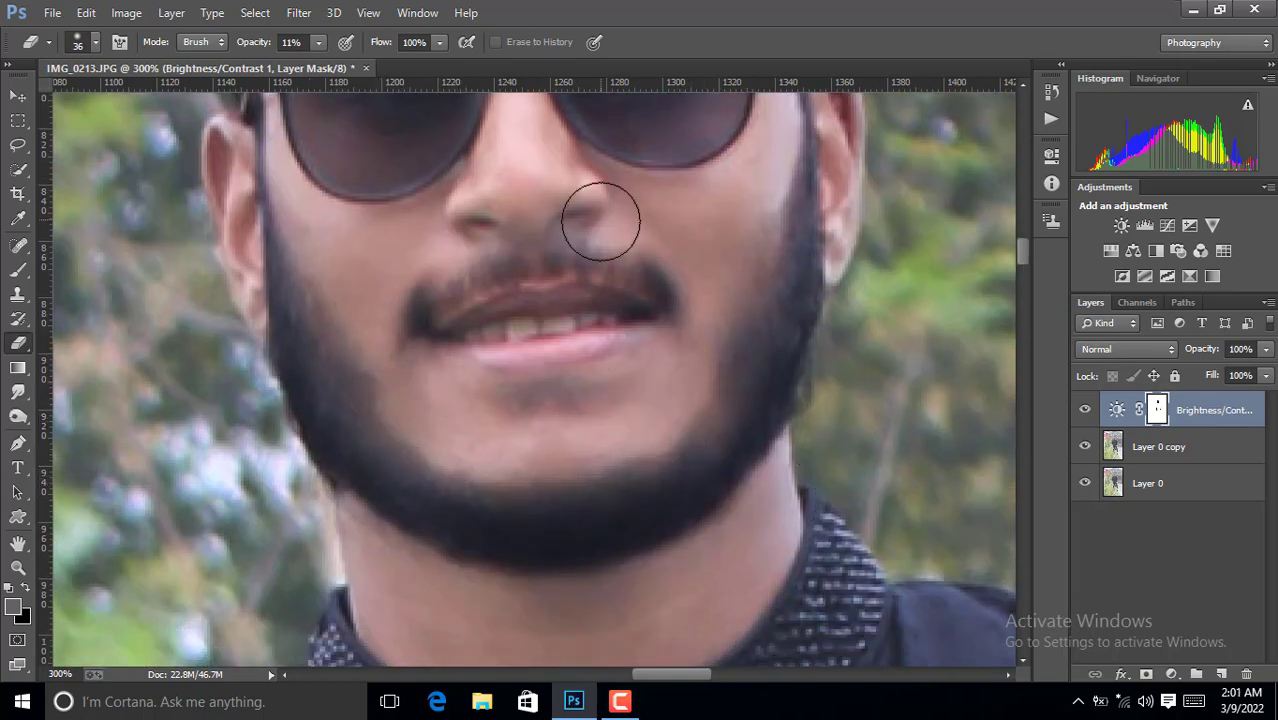
{"action": "scroll", "coordinate": [984, 306], "scroll_direction": "up", "scroll_amount": 2}
{"action": "key", "text": "b"}
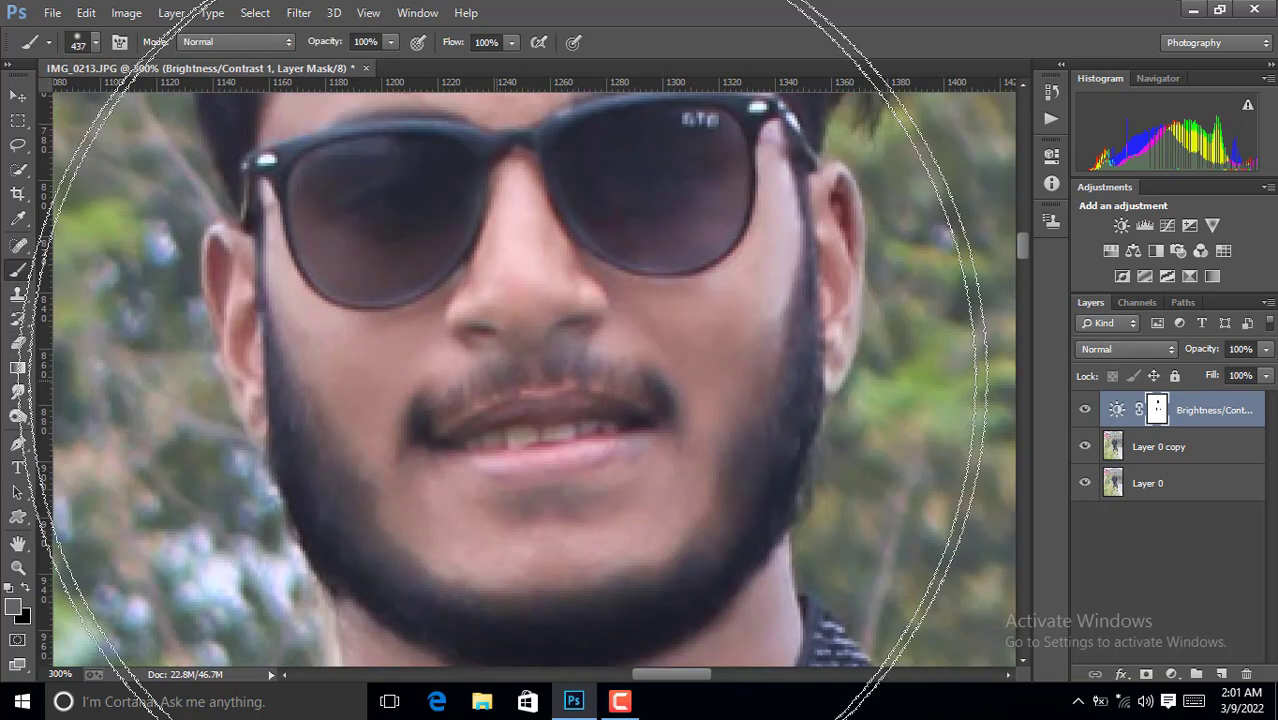
{"action": "right_click", "coordinate": [516, 376]}
{"action": "left_click_drag", "start_coordinate": [636, 416], "coordinate": [619, 419]}
{"action": "key", "text": "Return"}
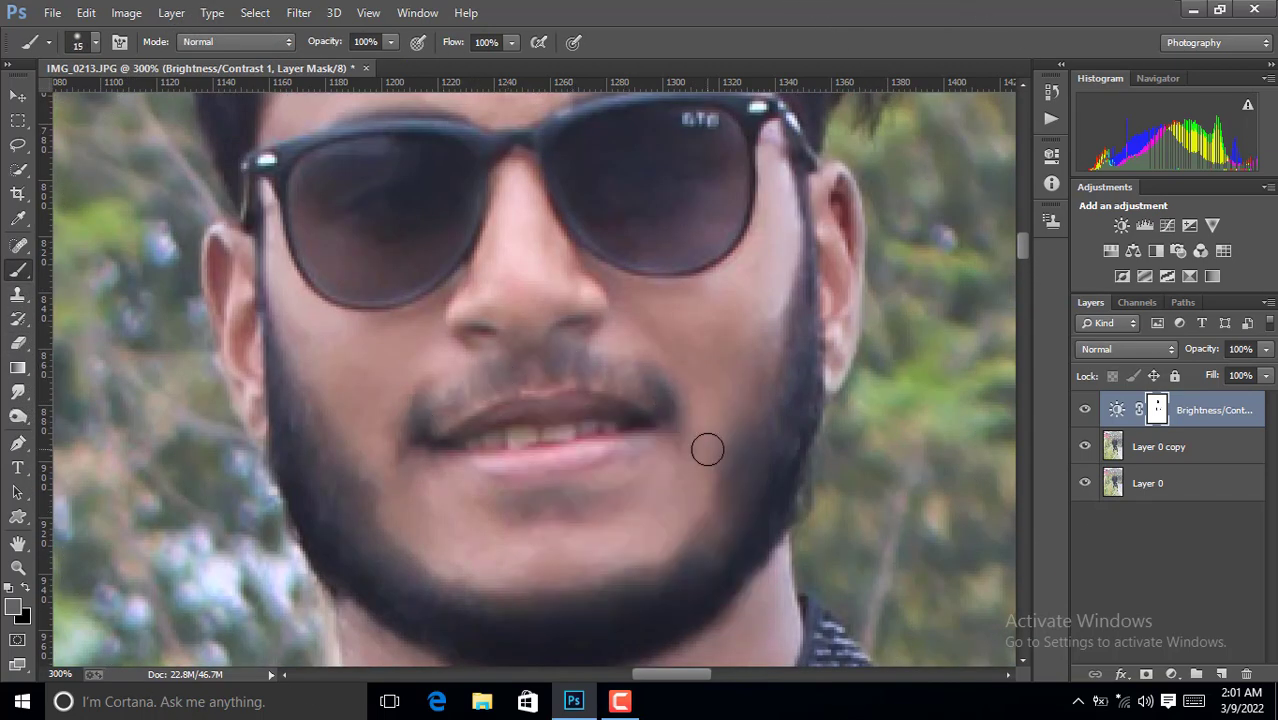
{"action": "key", "text": "ctrl+minus"}
{"action": "key", "text": "ctrl+minus"}
{"action": "key", "text": "ctrl+minus"}
{"action": "key", "text": "ctrl+minus"}
{"action": "key", "text": "ctrl+minus"}
{"action": "key", "text": "ctrl+minus"}
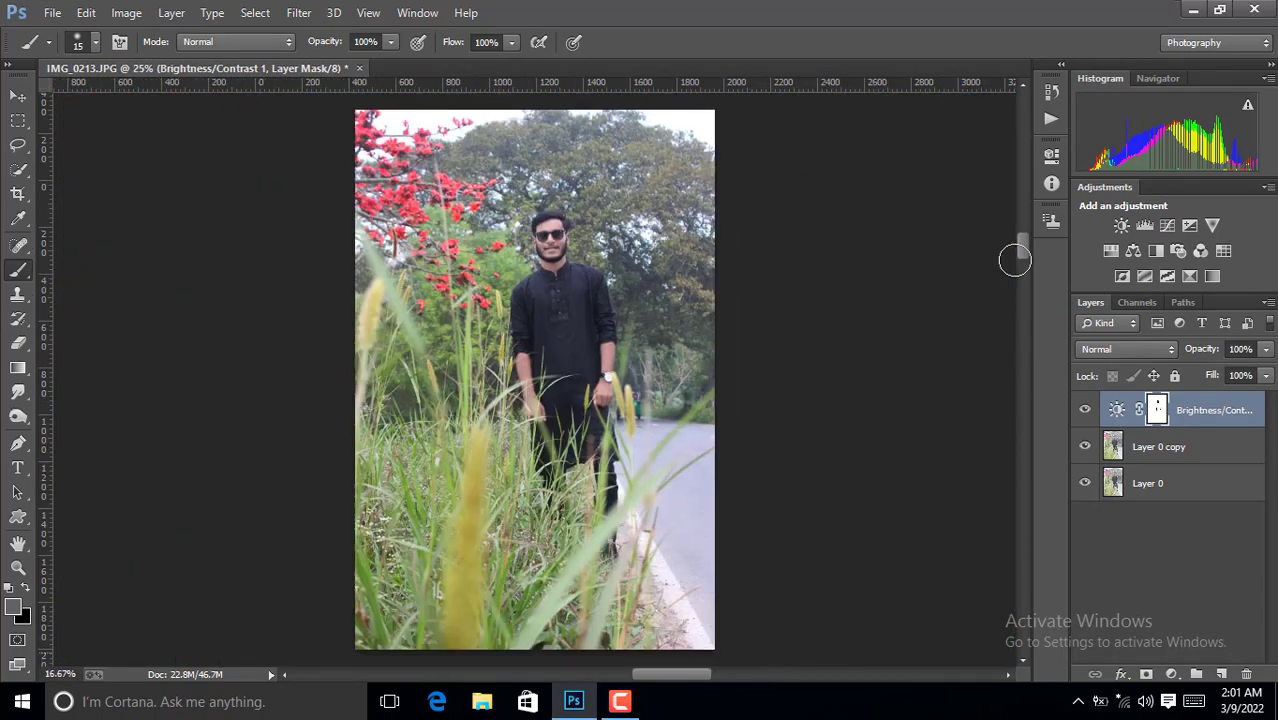
{"action": "key", "text": "ctrl+plus"}
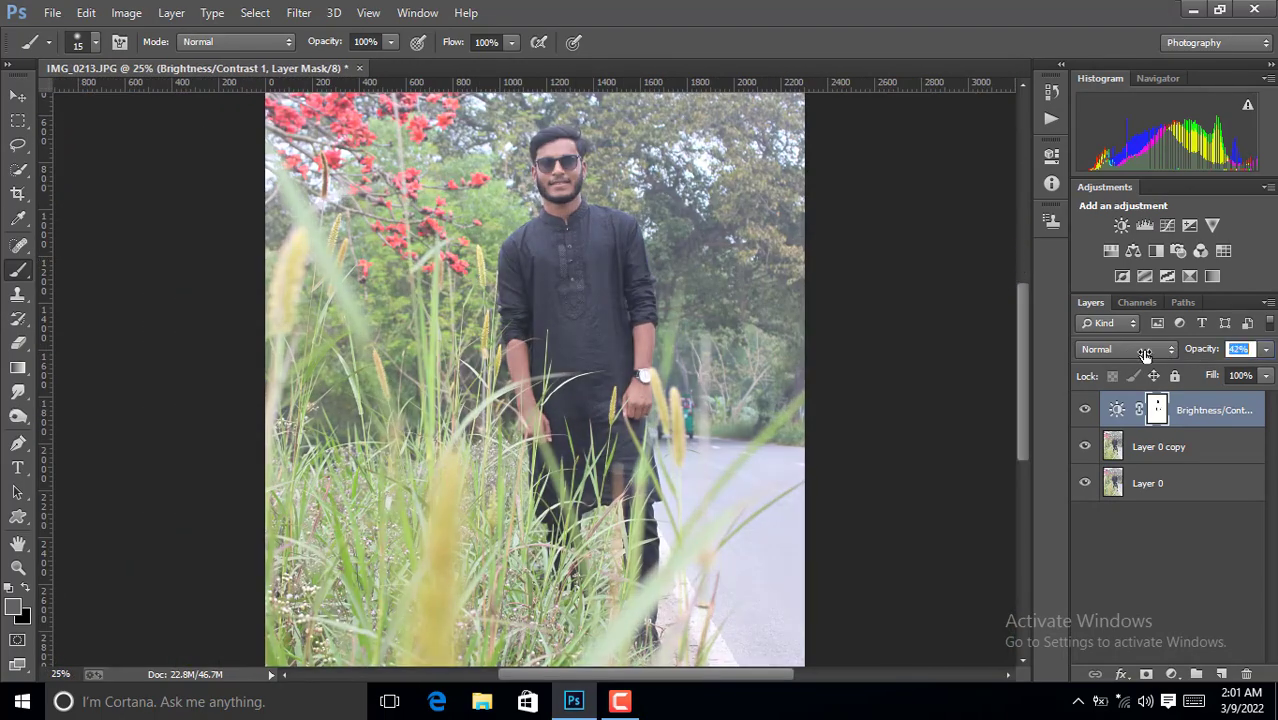
Add a Brightness/Contrast layer (-29) with an inverted mask at 50% opacity.
{"action": "key", "text": "z"}
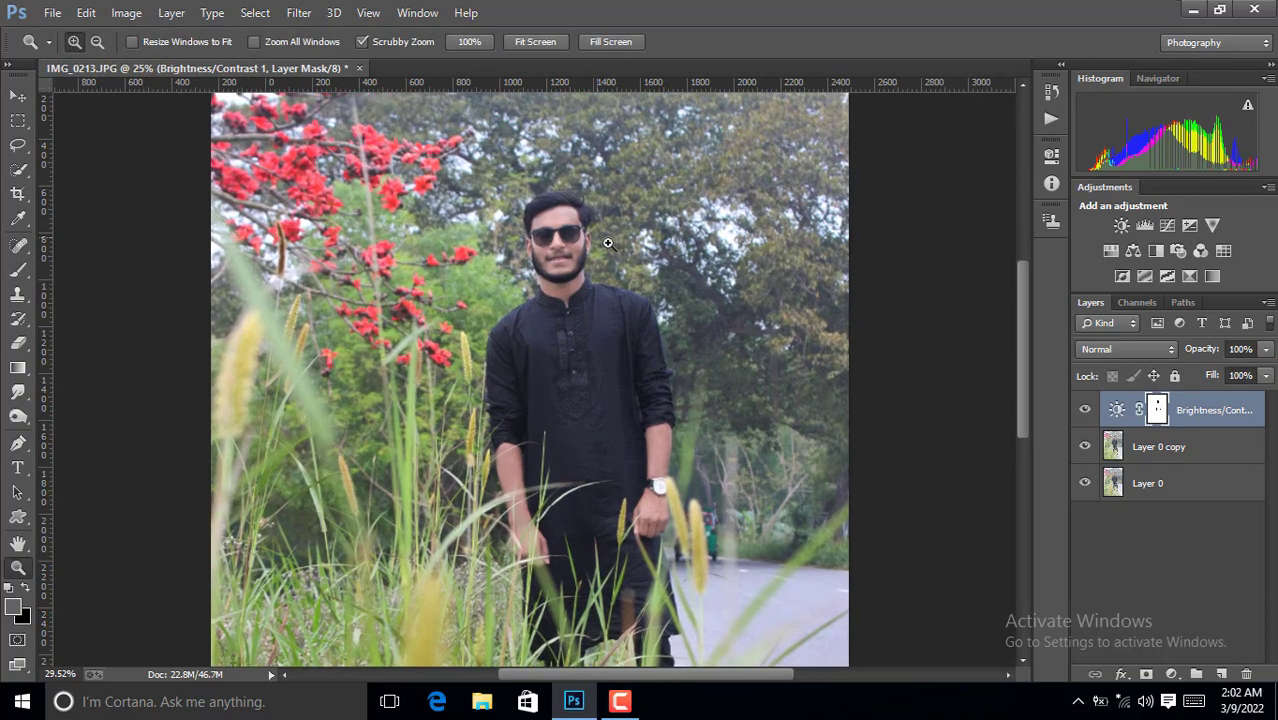
{"action": "left_click_drag", "start_coordinate": [560, 170], "coordinate": [700, 170]}
{"action": "left_click", "coordinate": [1172, 674]}
{"action": "left_click", "coordinate": [1145, 340]}
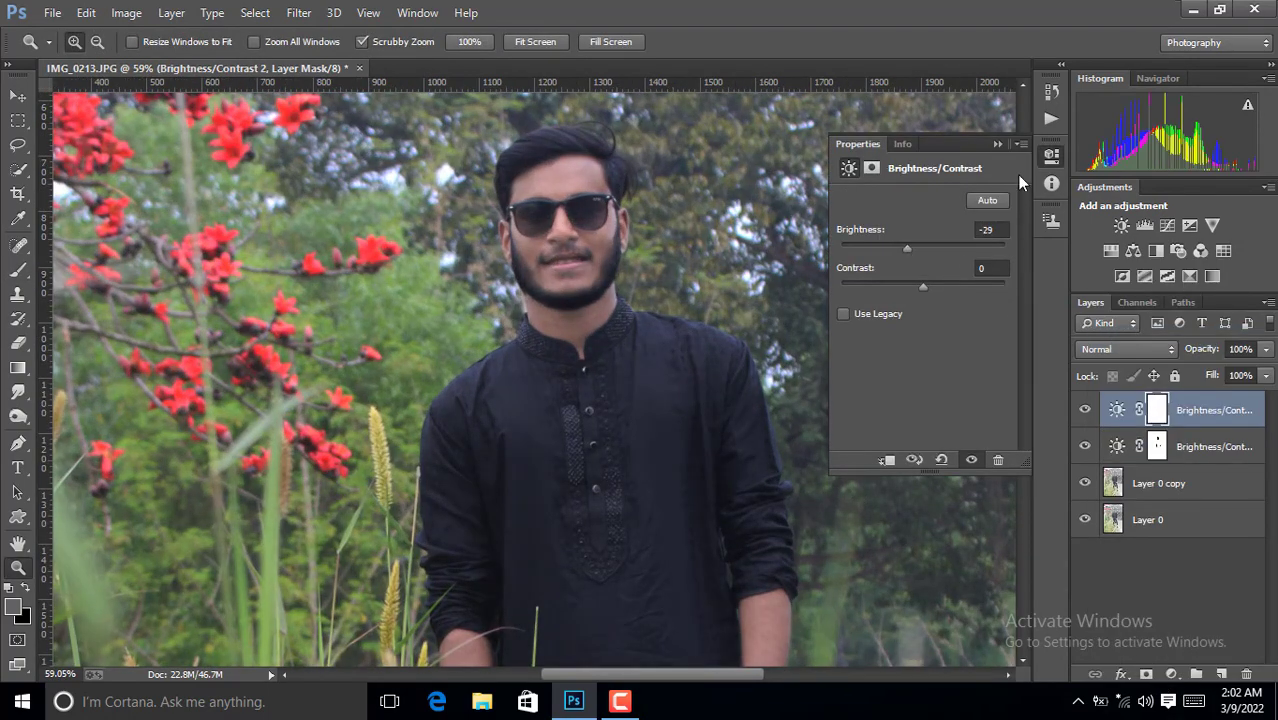
{"action": "left_click", "coordinate": [1051, 156]}
{"action": "key", "text": "ctrl+i"}
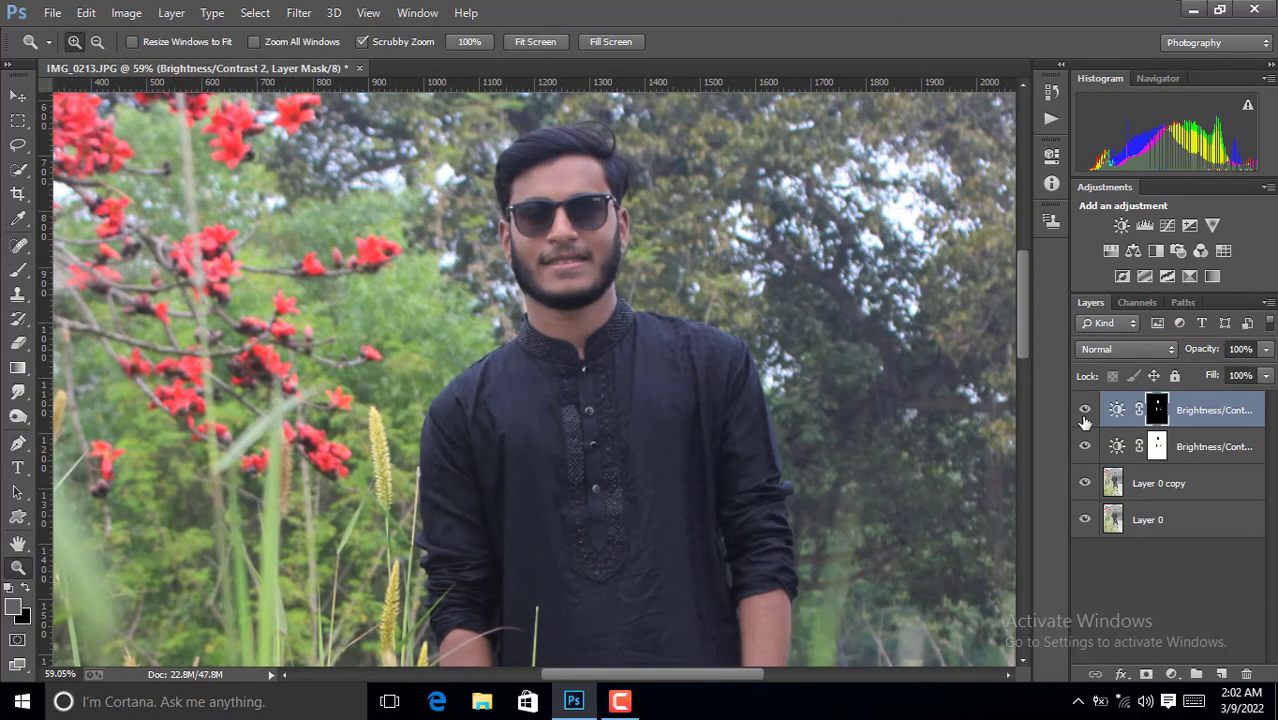
{"action": "key", "text": "ctrl+minus"}
{"action": "key", "text": "ctrl+minus"}
{"action": "key", "text": "ctrl+minus"}
{"action": "key", "text": "5"}
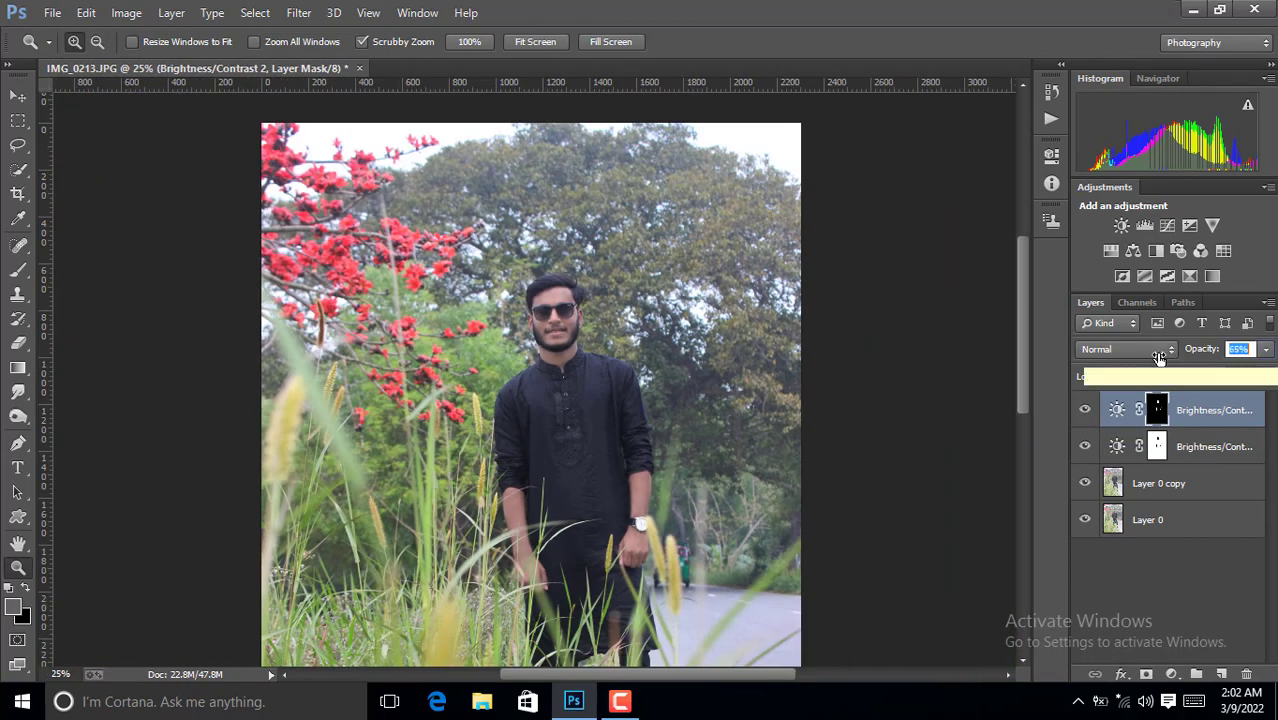
{"action": "key", "text": "ctrl+minus"}
Add Levels with black input 20, merge both adjustments into Layer 0 copy, and duplicate it.
{"action": "left_click", "coordinate": [1172, 676]}
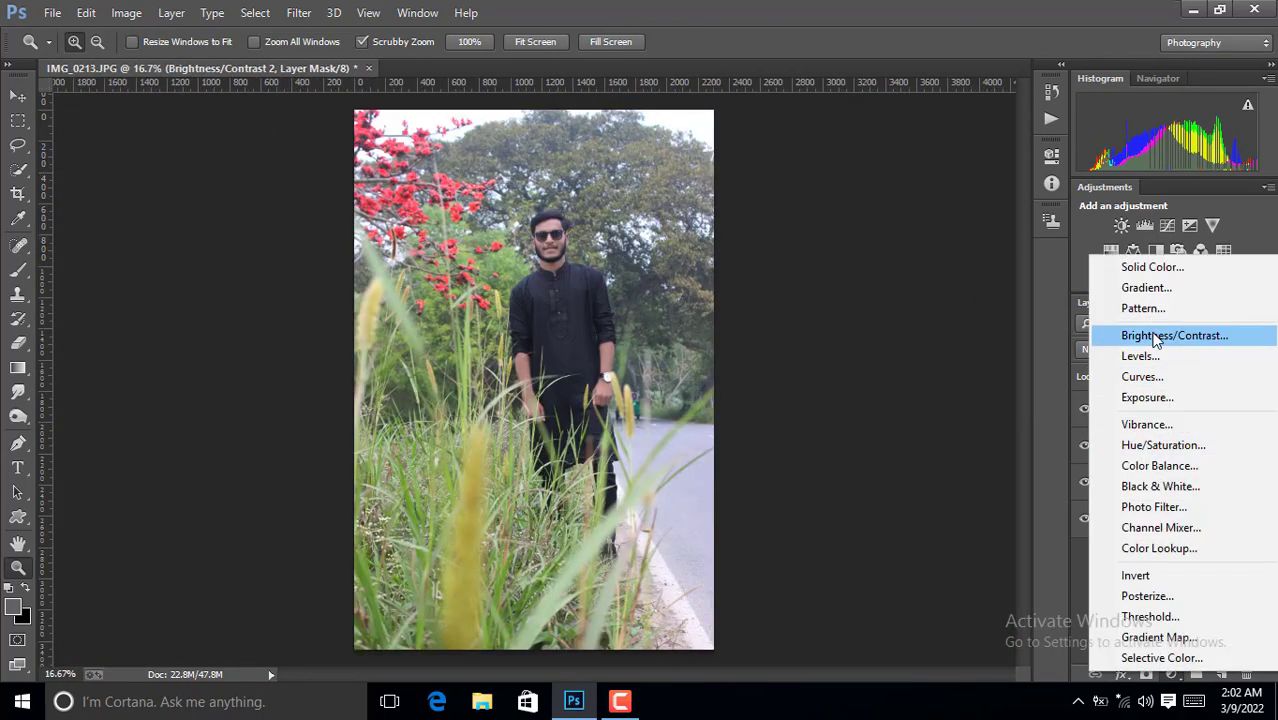
{"action": "left_click", "coordinate": [1110, 354]}
{"action": "left_click_drag", "start_coordinate": [876, 337], "coordinate": [886, 337]}
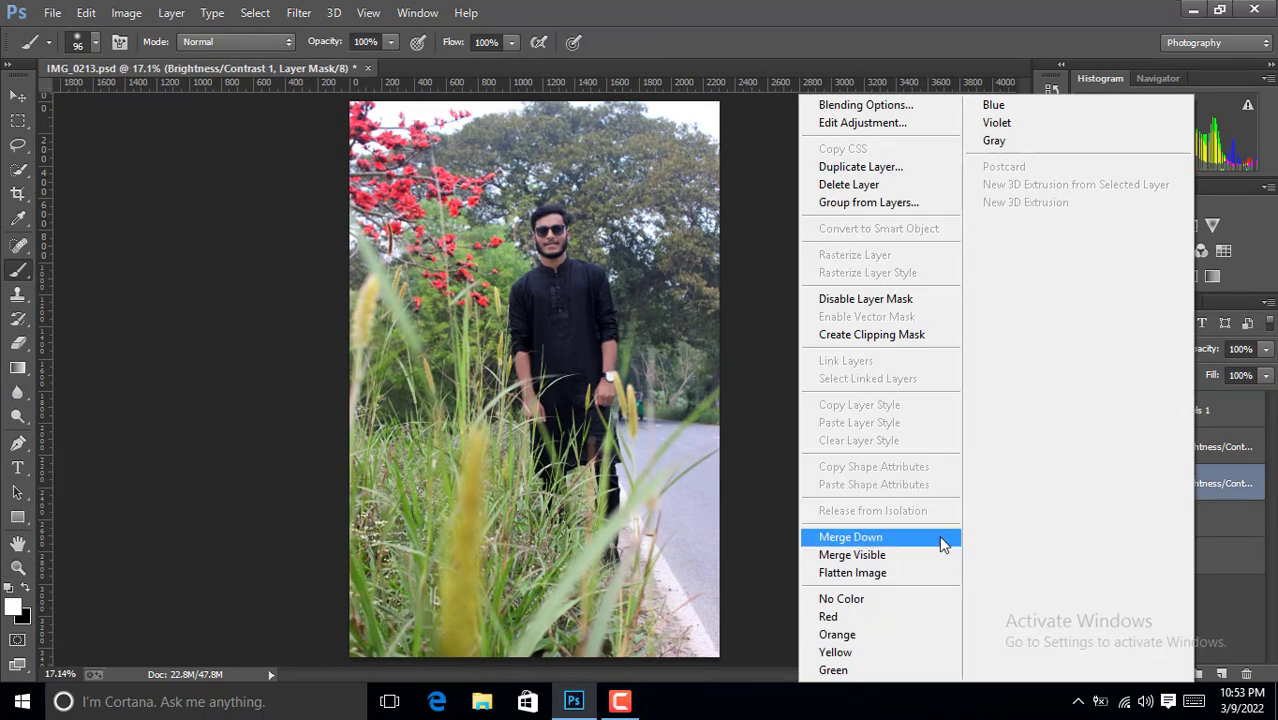
{"action": "left_click", "coordinate": [942, 543]}
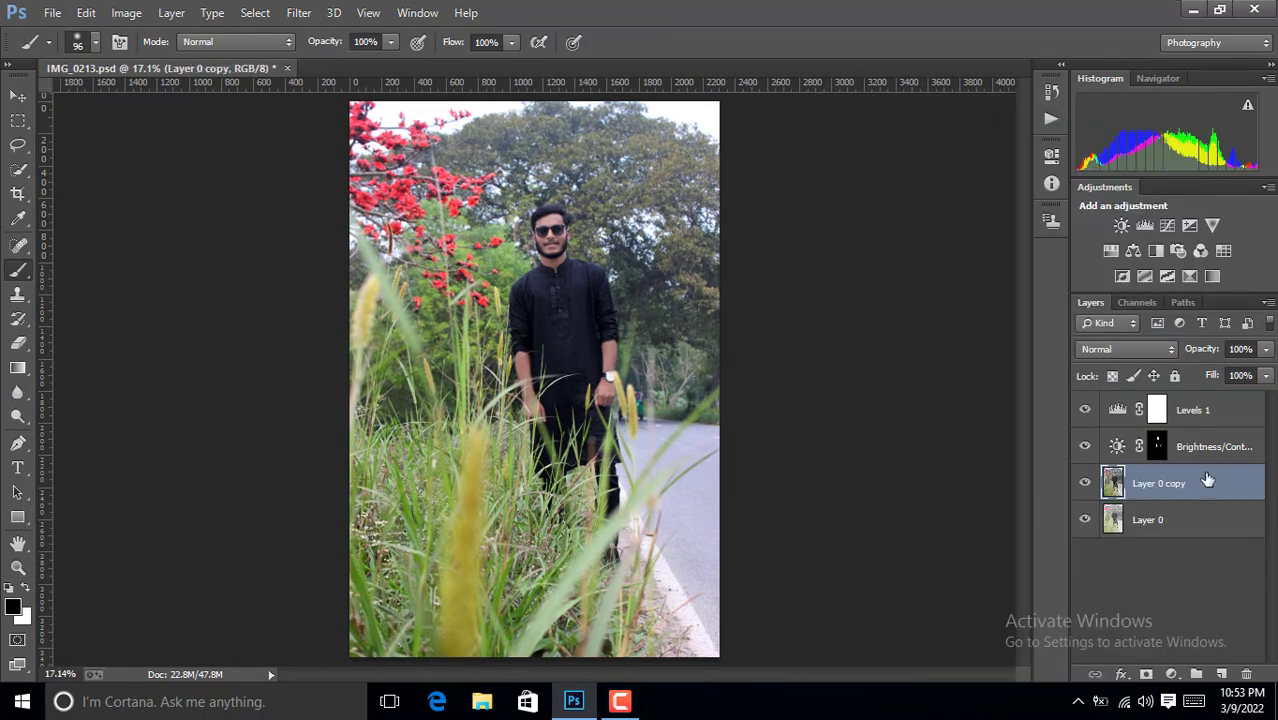
{"action": "right_click", "coordinate": [1201, 440]}
{"action": "left_click", "coordinate": [958, 538]}
{"action": "left_click", "coordinate": [1197, 402]}
{"action": "right_click", "coordinate": [1197, 402]}
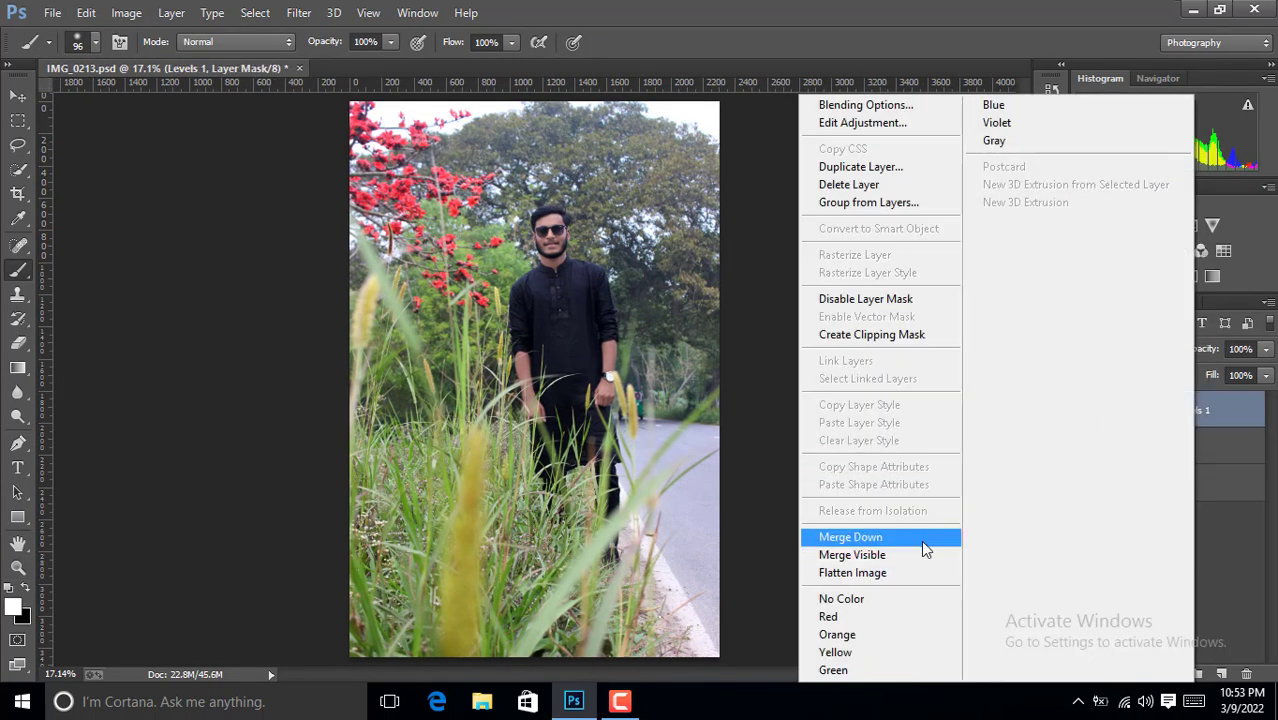
{"action": "left_click", "coordinate": [890, 534]}
{"action": "key", "text": "ctrl+j"}
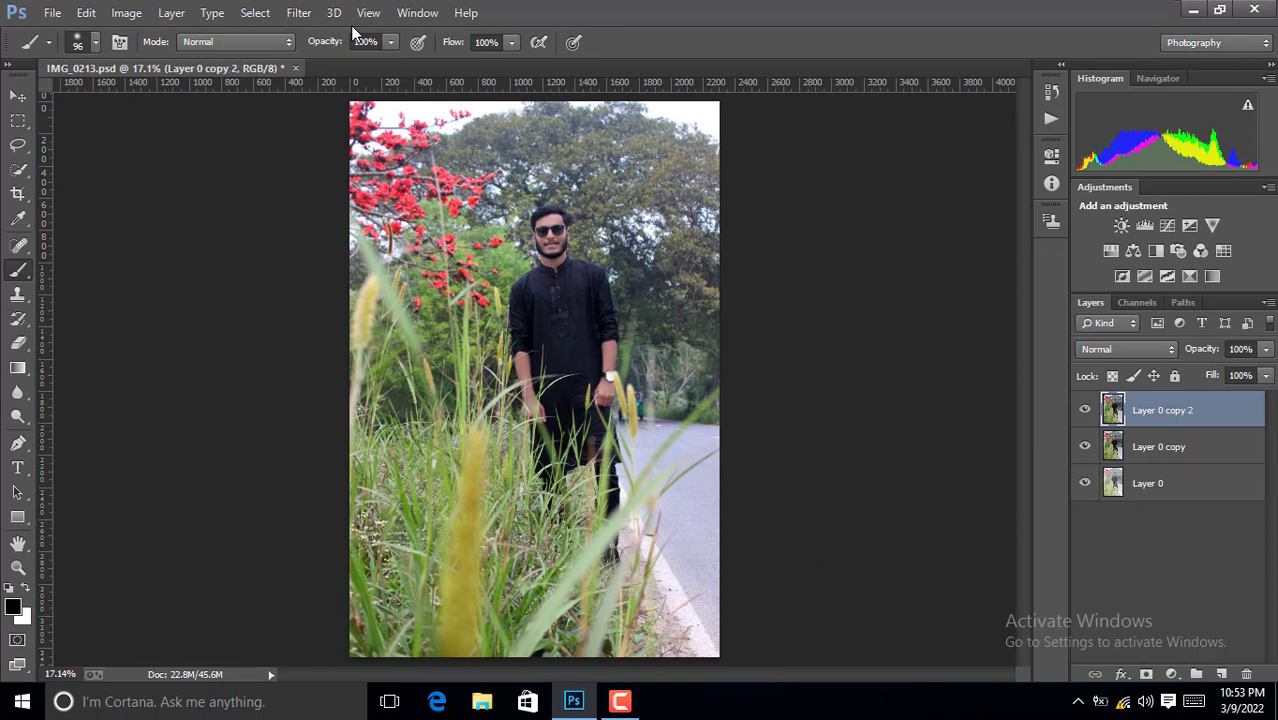
In the Camera Raw Filter, set HSL hue Yellows and Greens +100, Aquas -100.
{"action": "left_click", "coordinate": [300, 13]}
{"action": "left_click", "coordinate": [345, 120]}
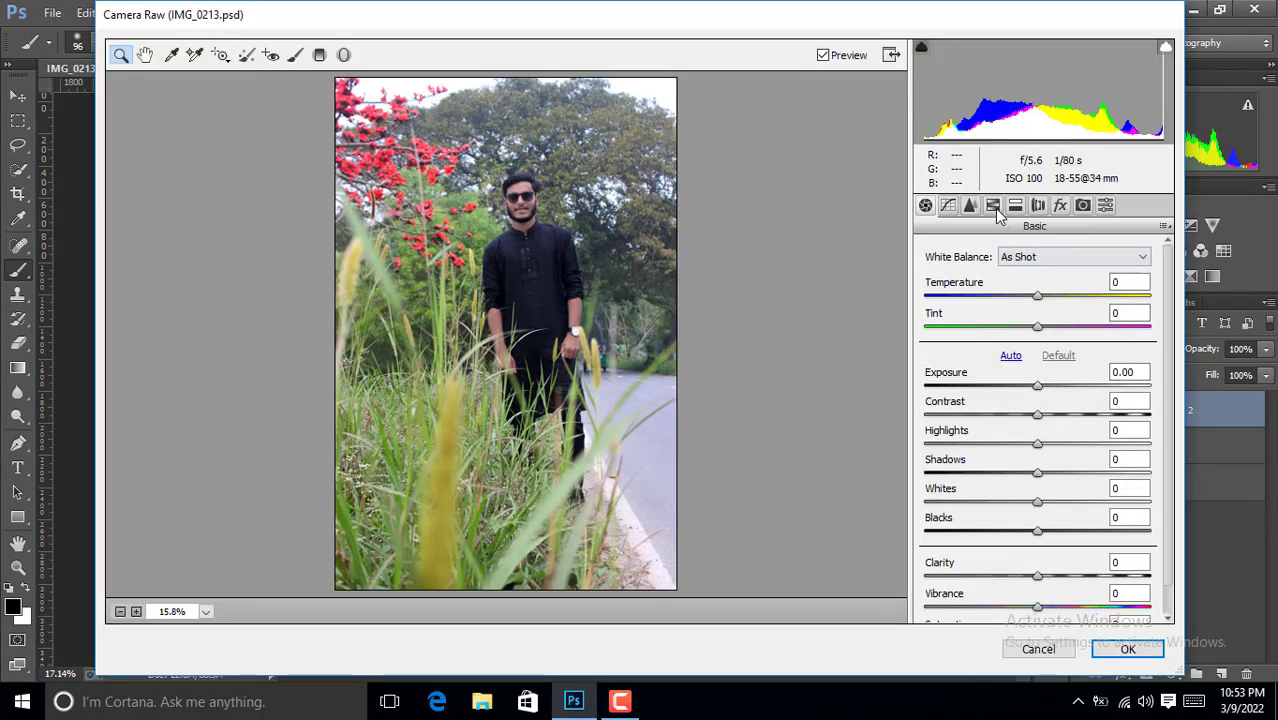
{"action": "key", "text": "ctrl+alt+4"}
{"action": "left_click", "coordinate": [947, 280]}
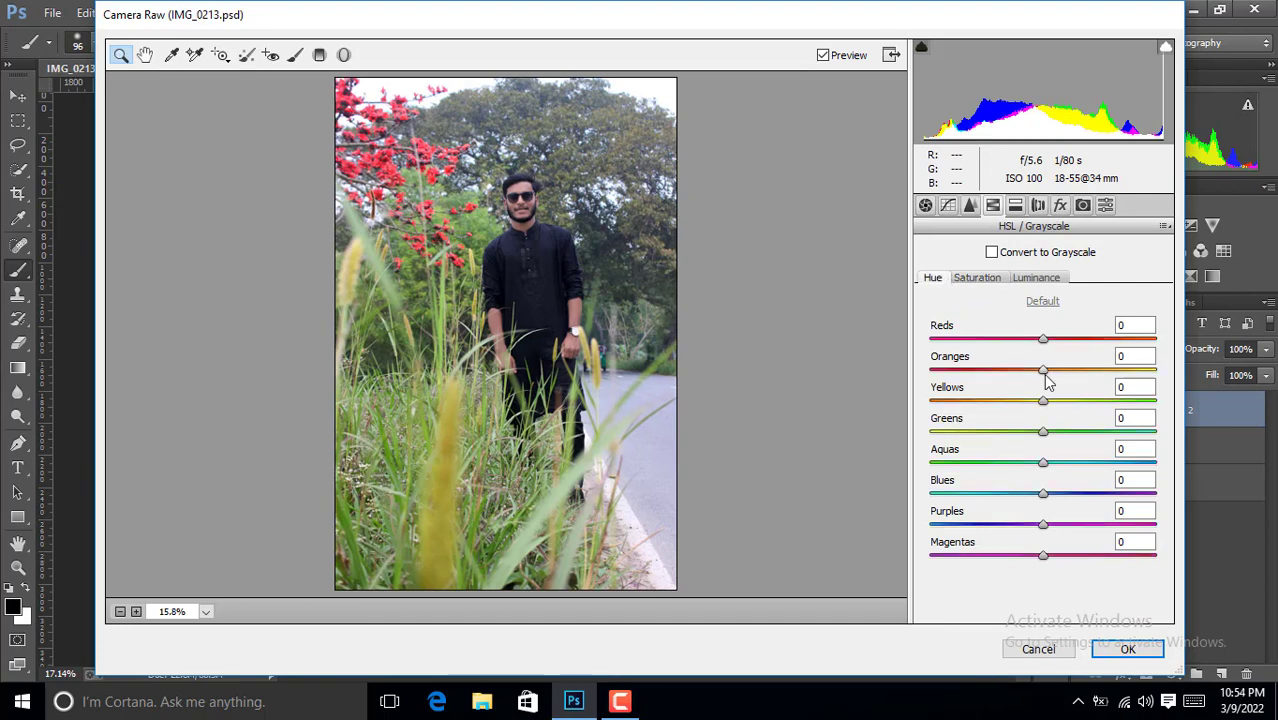
{"action": "left_click_drag", "start_coordinate": [1043, 400], "coordinate": [1146, 412]}
{"action": "left_click", "coordinate": [1128, 420]}
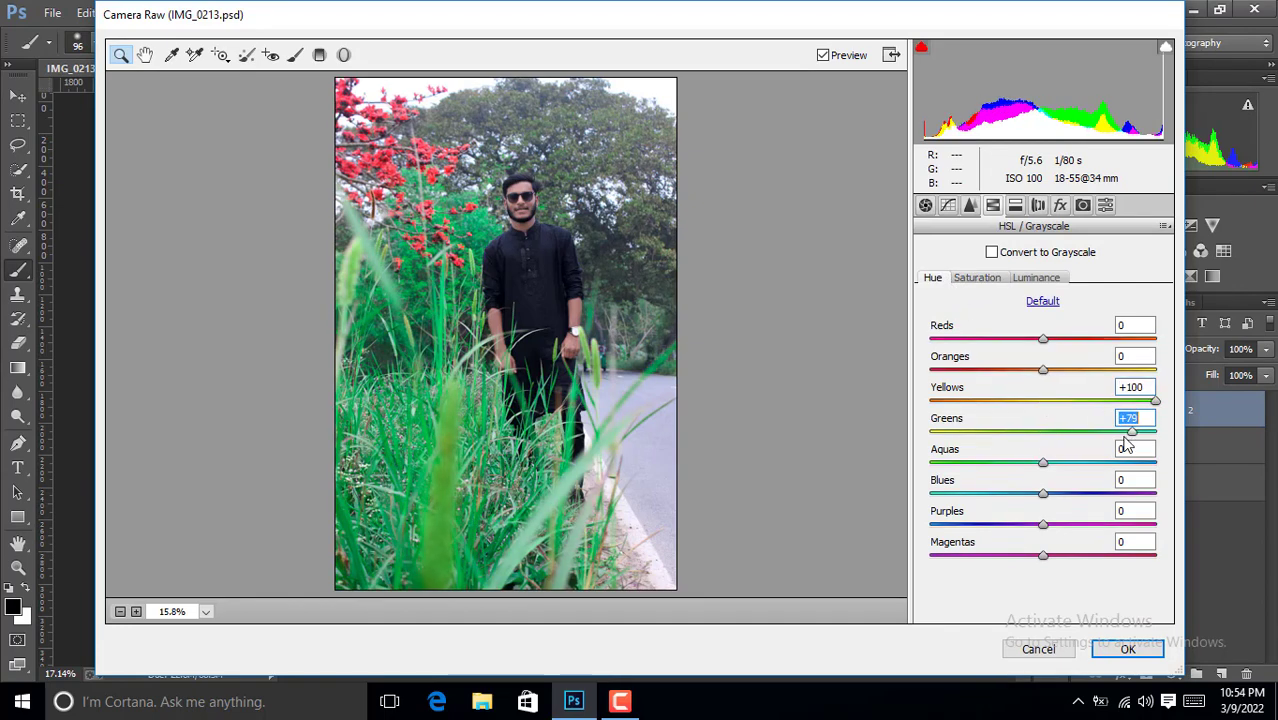
{"action": "left_click_drag", "start_coordinate": [1128, 431], "coordinate": [1198, 431]}
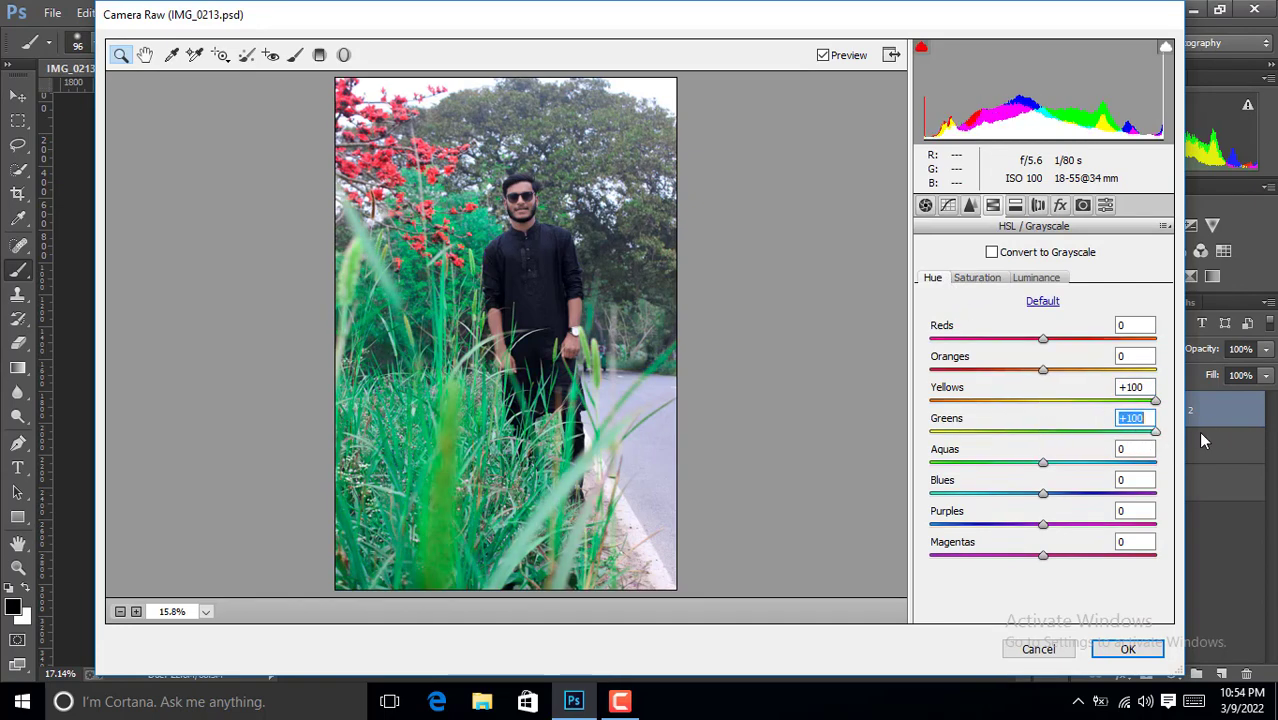
{"action": "left_click_drag", "start_coordinate": [1043, 462], "coordinate": [1013, 462]}
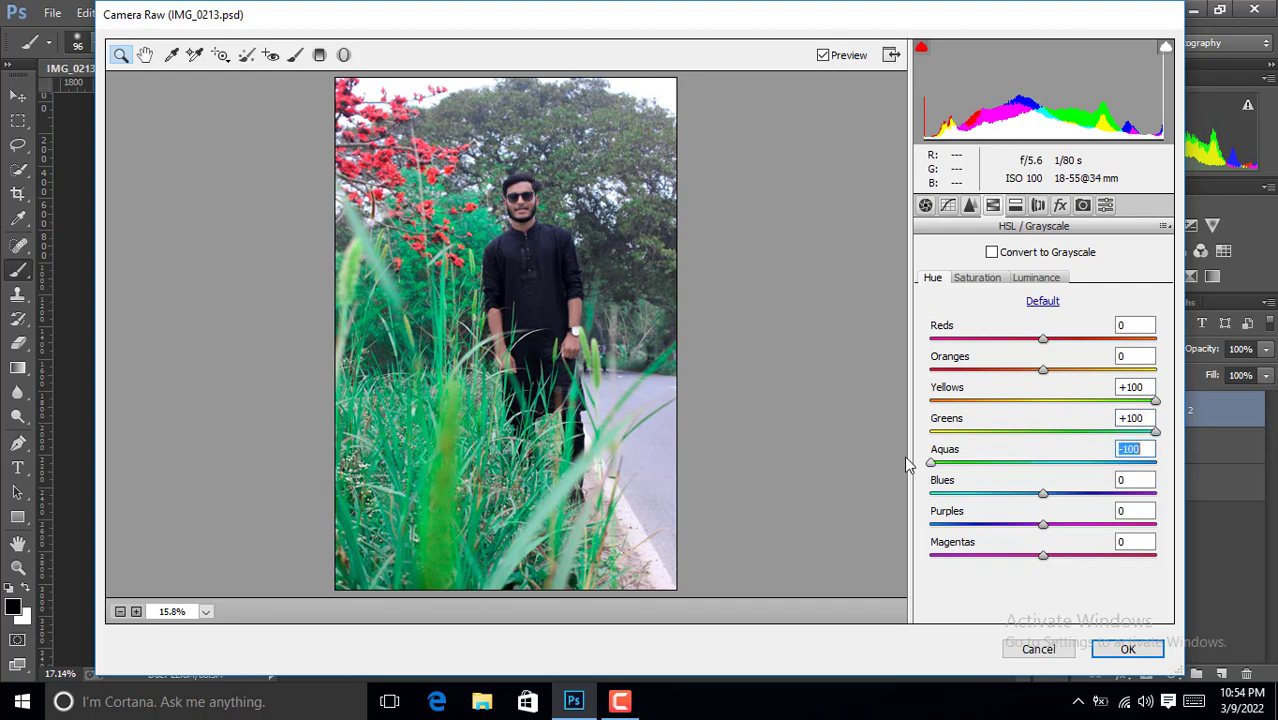
{"action": "mouse_move", "coordinate": [906, 463]}
{"action": "left_mouse_down"}
{"action": "mouse_move", "coordinate": [998, 442]}
{"action": "mouse_move", "coordinate": [933, 463]}
{"action": "left_mouse_up"}
Set Greens, Aquas, Yellows and Blues saturation to -100 and apply the filter.
{"action": "left_click", "coordinate": [993, 282]}
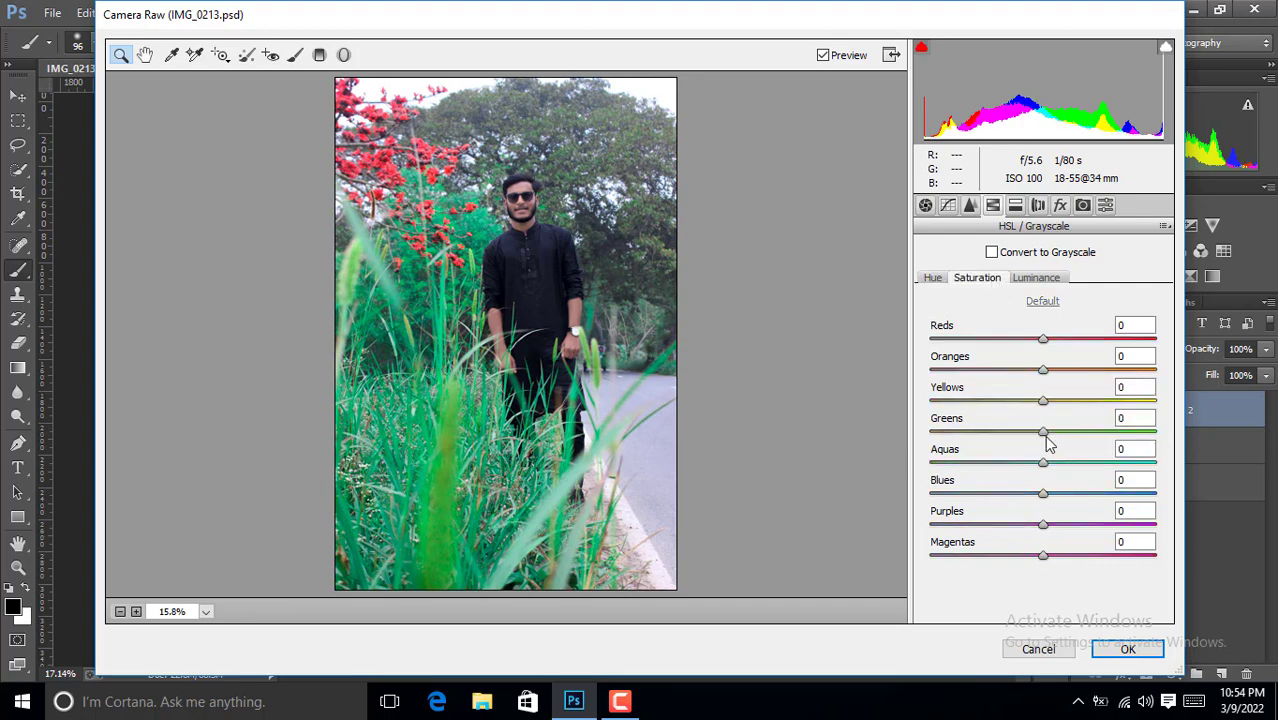
{"action": "left_click_drag", "start_coordinate": [1043, 432], "coordinate": [925, 446]}
{"action": "left_click", "coordinate": [970, 462]}
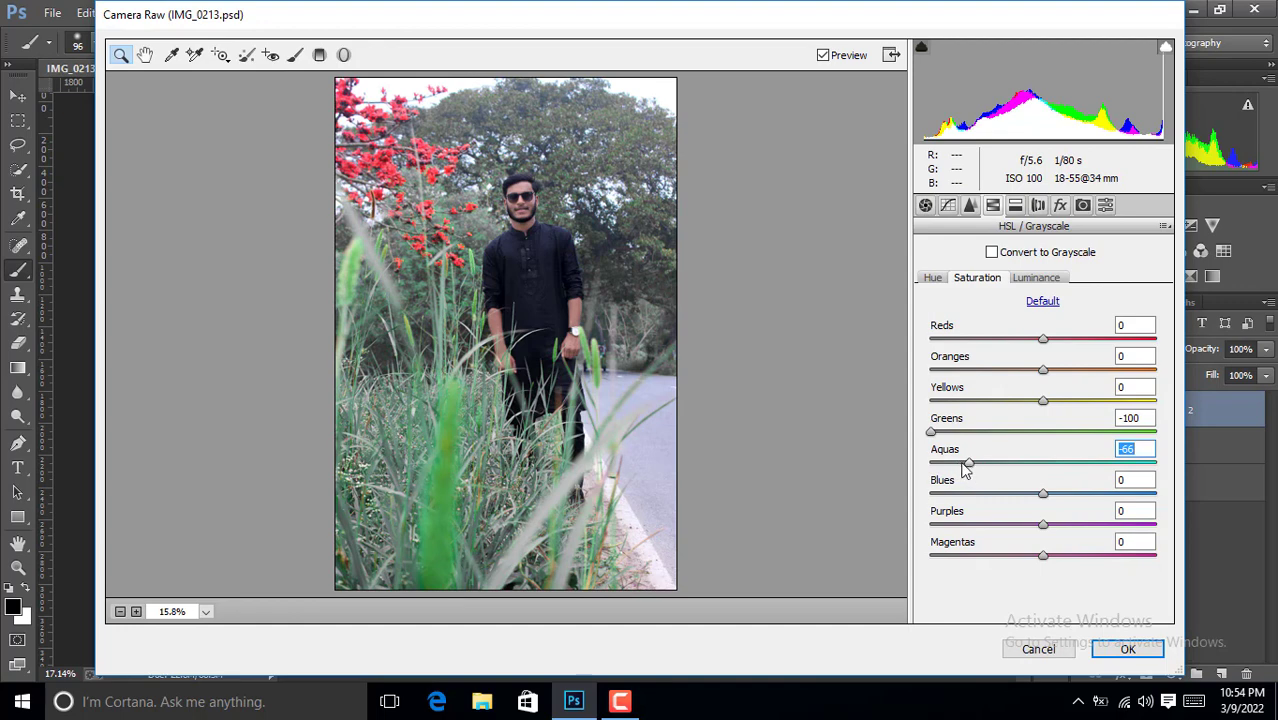
{"action": "left_click_drag", "start_coordinate": [980, 403], "coordinate": [925, 406]}
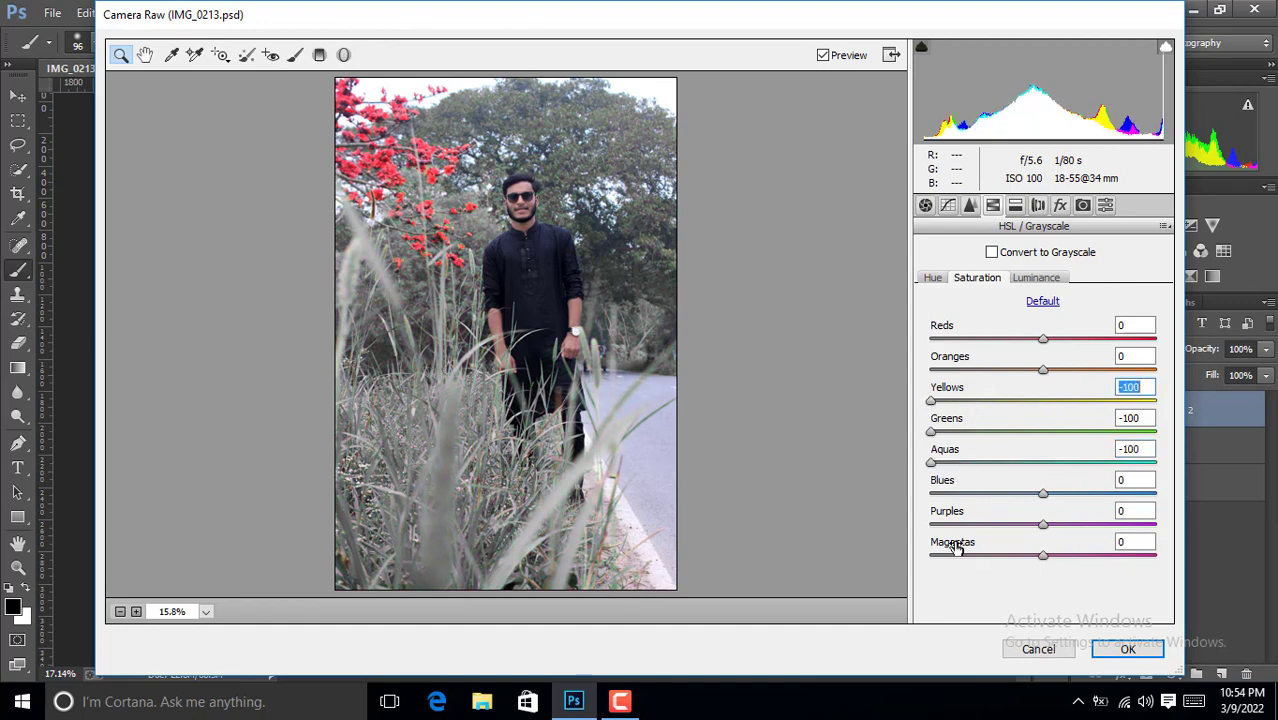
{"action": "left_click_drag", "start_coordinate": [985, 494], "coordinate": [905, 495]}
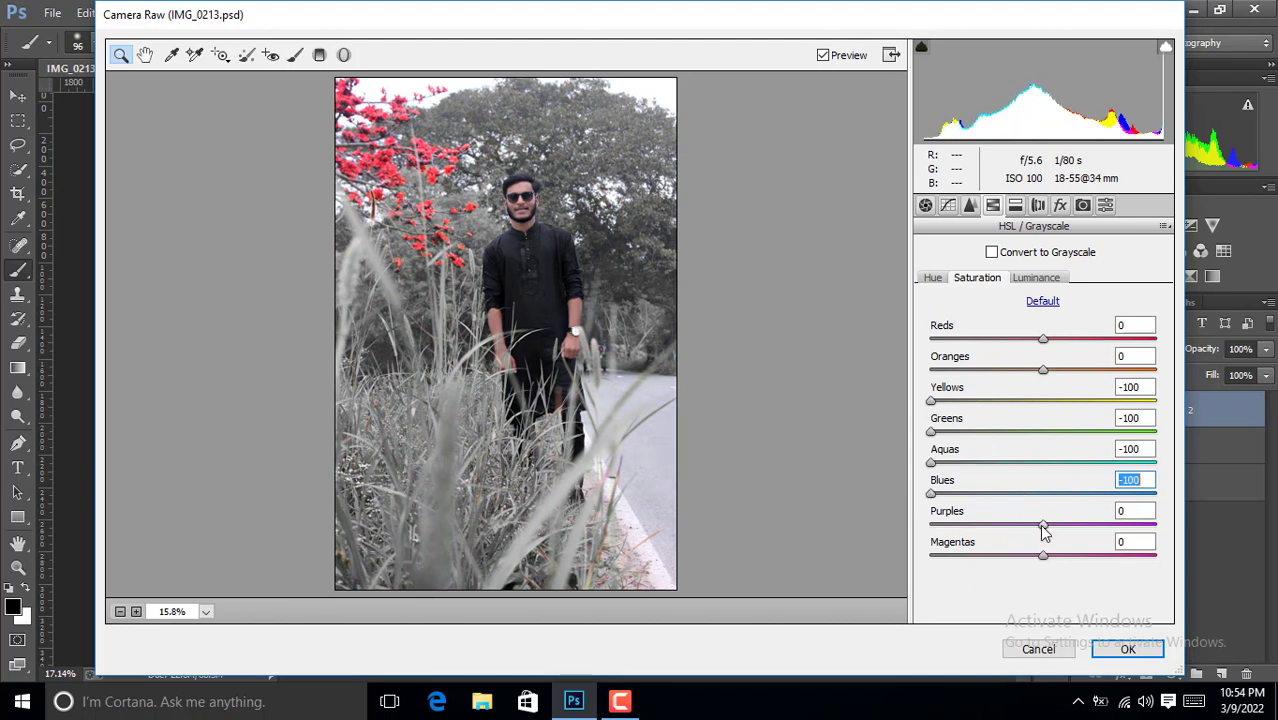
{"action": "left_click", "coordinate": [1115, 649]}
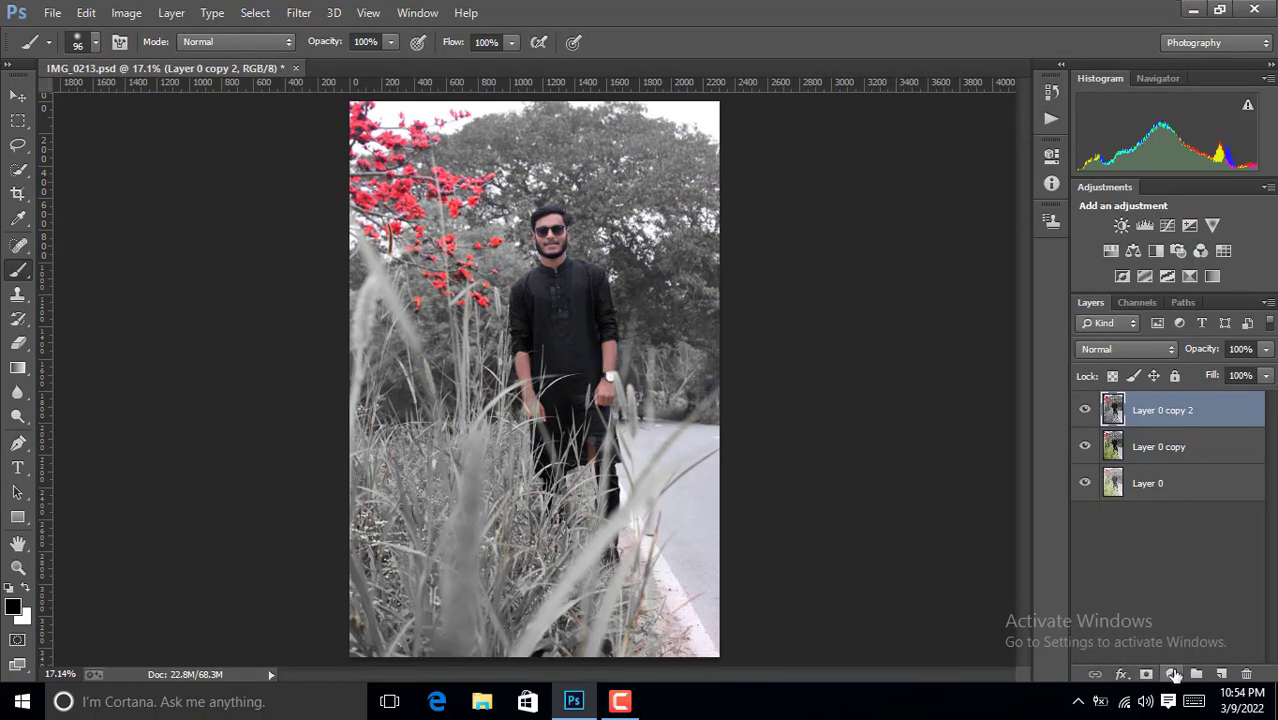
Add a Color Balance layer with midtones Blue +56 and Green +30.
{"action": "left_click", "coordinate": [1173, 675]}
{"action": "left_click", "coordinate": [1142, 457]}
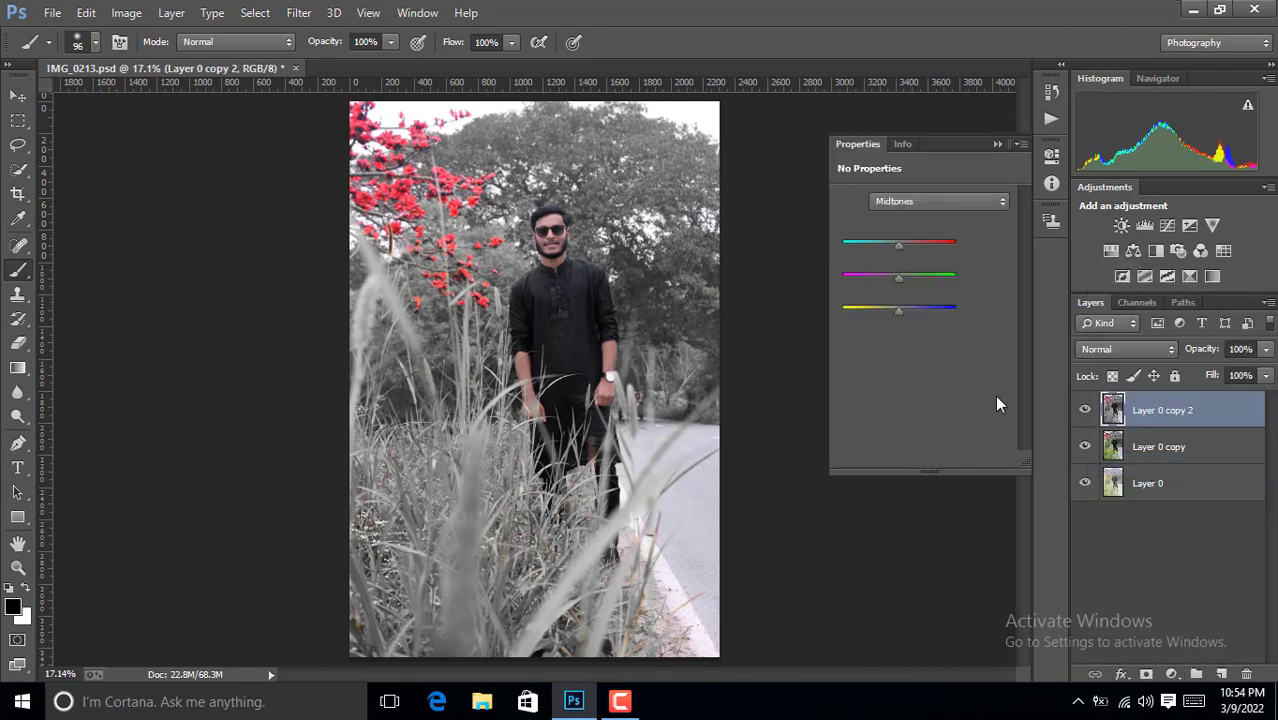
{"action": "left_click_drag", "start_coordinate": [897, 308], "coordinate": [931, 316]}
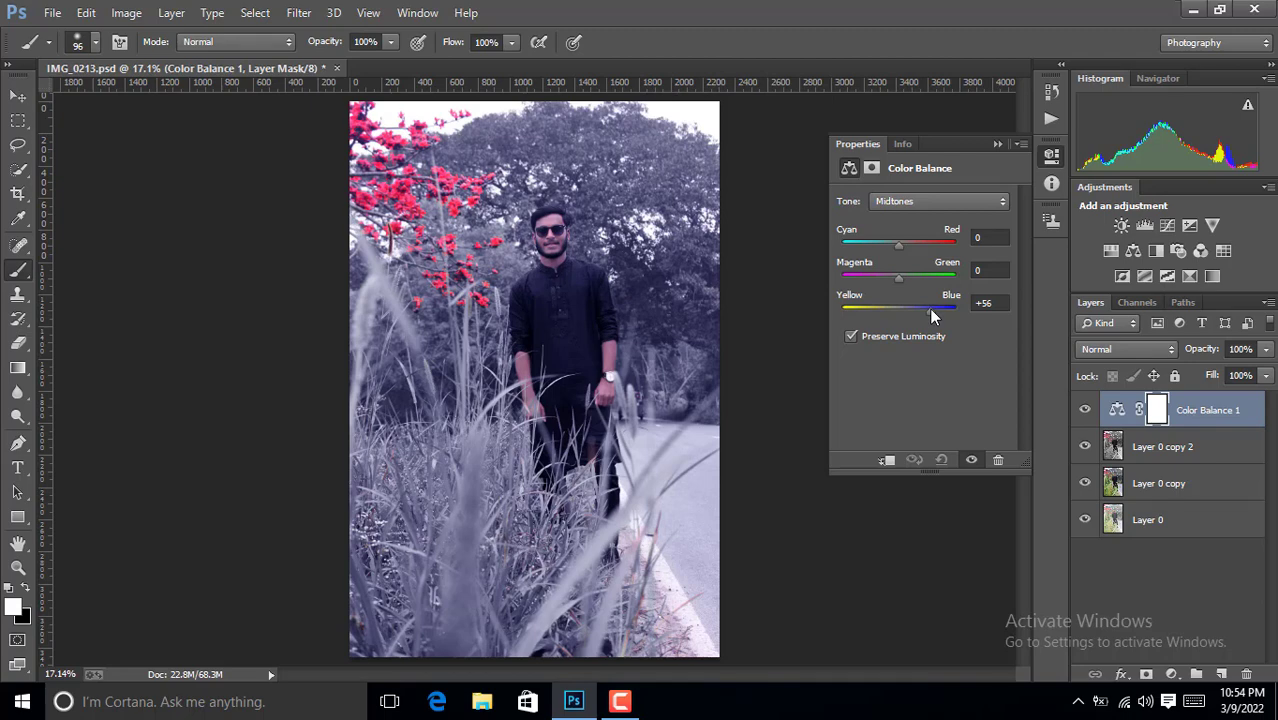
{"action": "left_click_drag", "start_coordinate": [894, 277], "coordinate": [915, 282]}
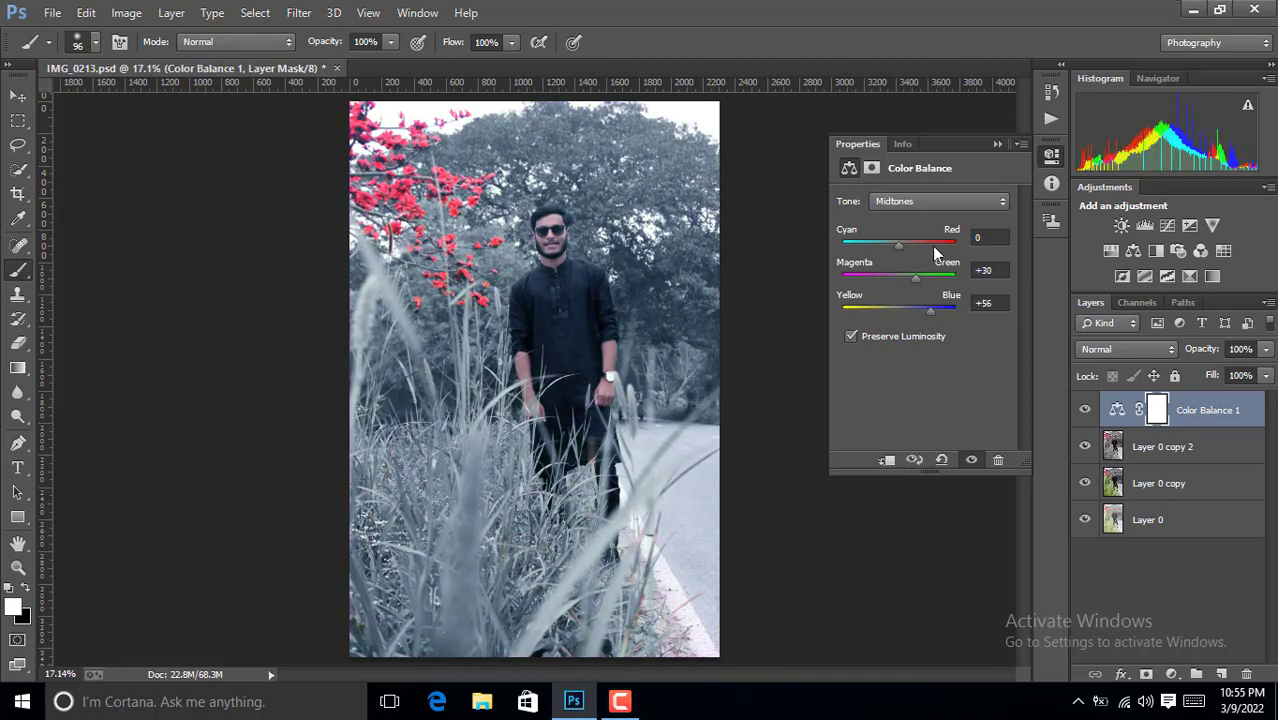
{"action": "left_click", "coordinate": [1043, 157]}
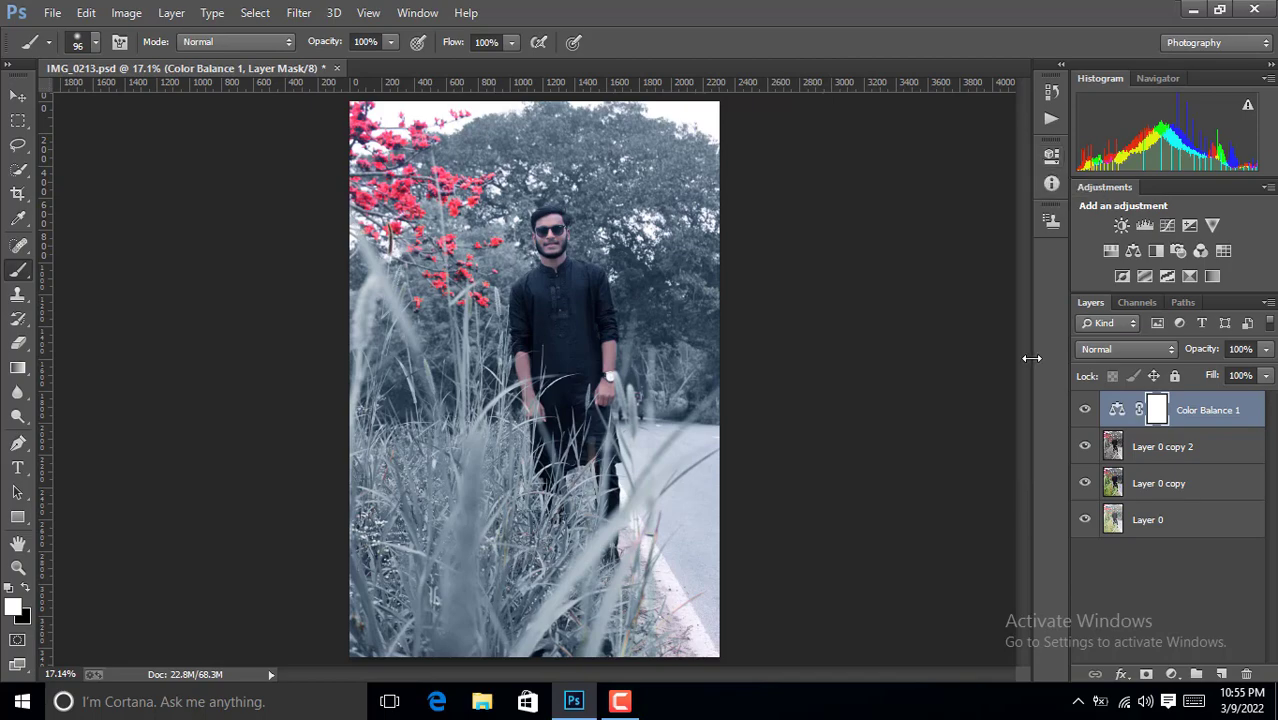
Erase the Color Balance mask over the neck with a 26 px eraser.
{"action": "key", "text": "ctrl+plus"}
{"action": "key", "text": "ctrl+plus"}
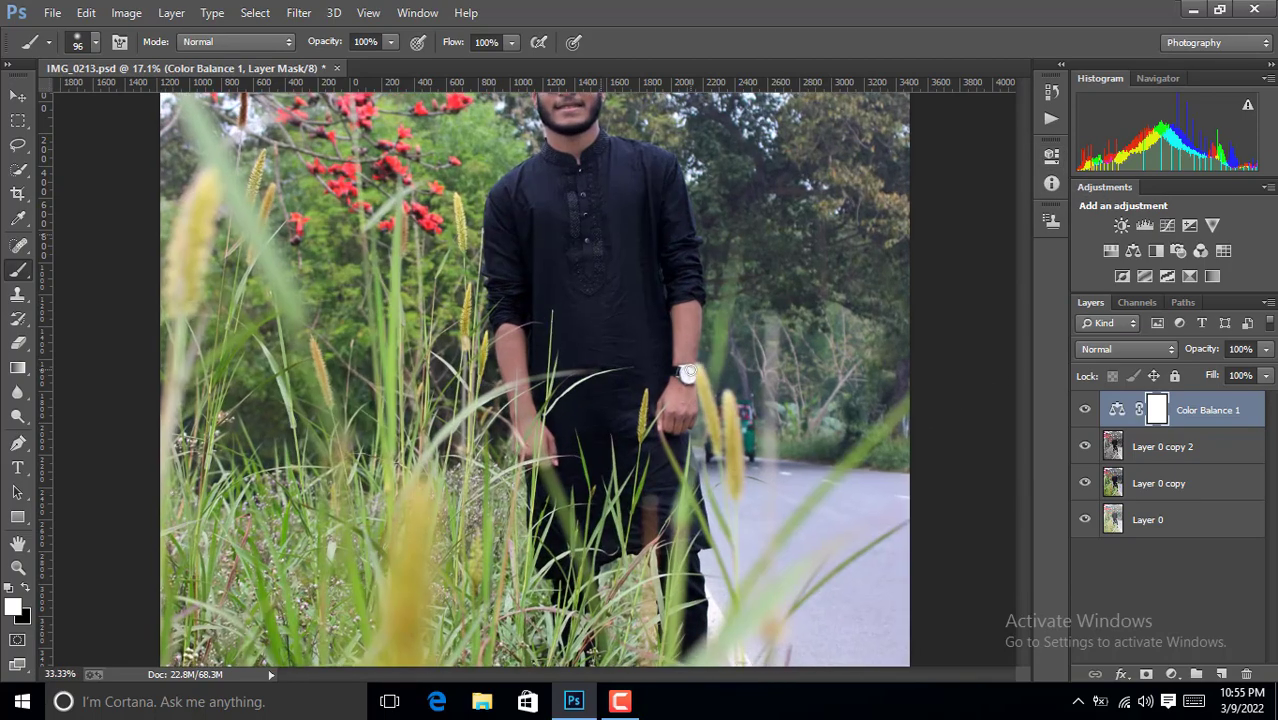
{"action": "key", "text": "ctrl+plus"}
{"action": "left_click_drag", "start_coordinate": [1020, 388], "coordinate": [1018, 326]}
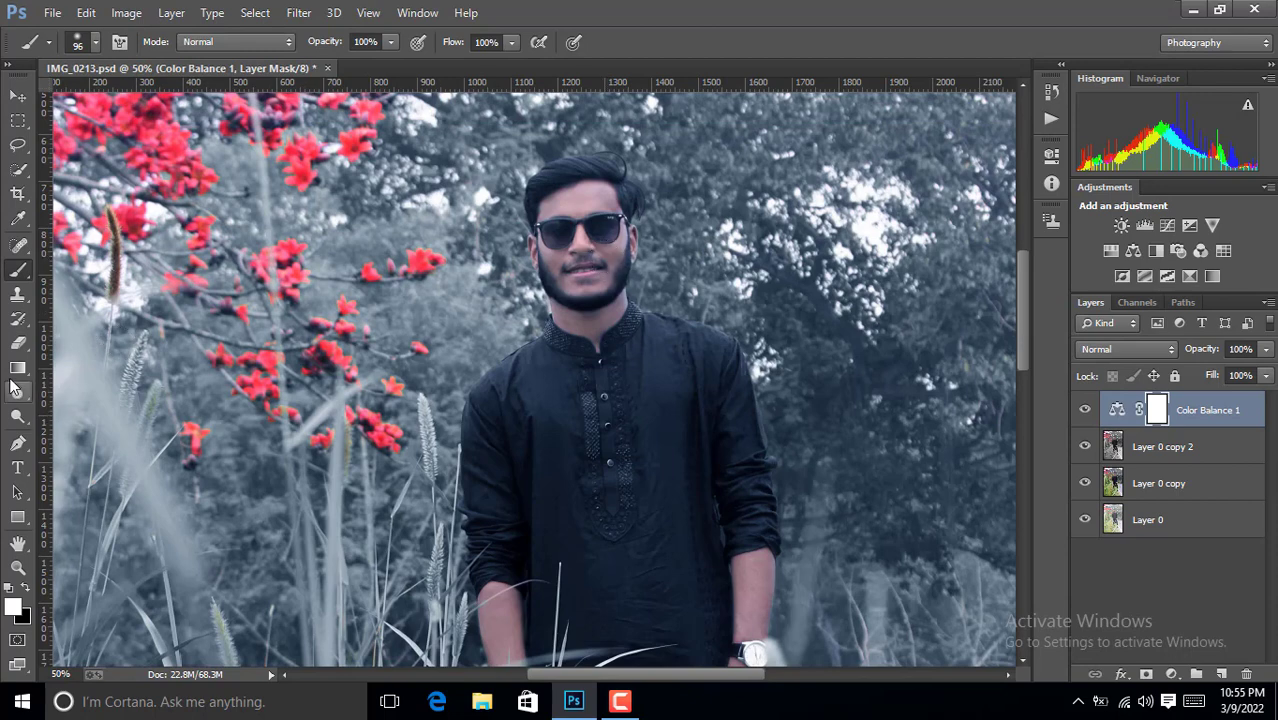
{"action": "left_click", "coordinate": [17, 342]}
{"action": "right_click", "coordinate": [596, 266]}
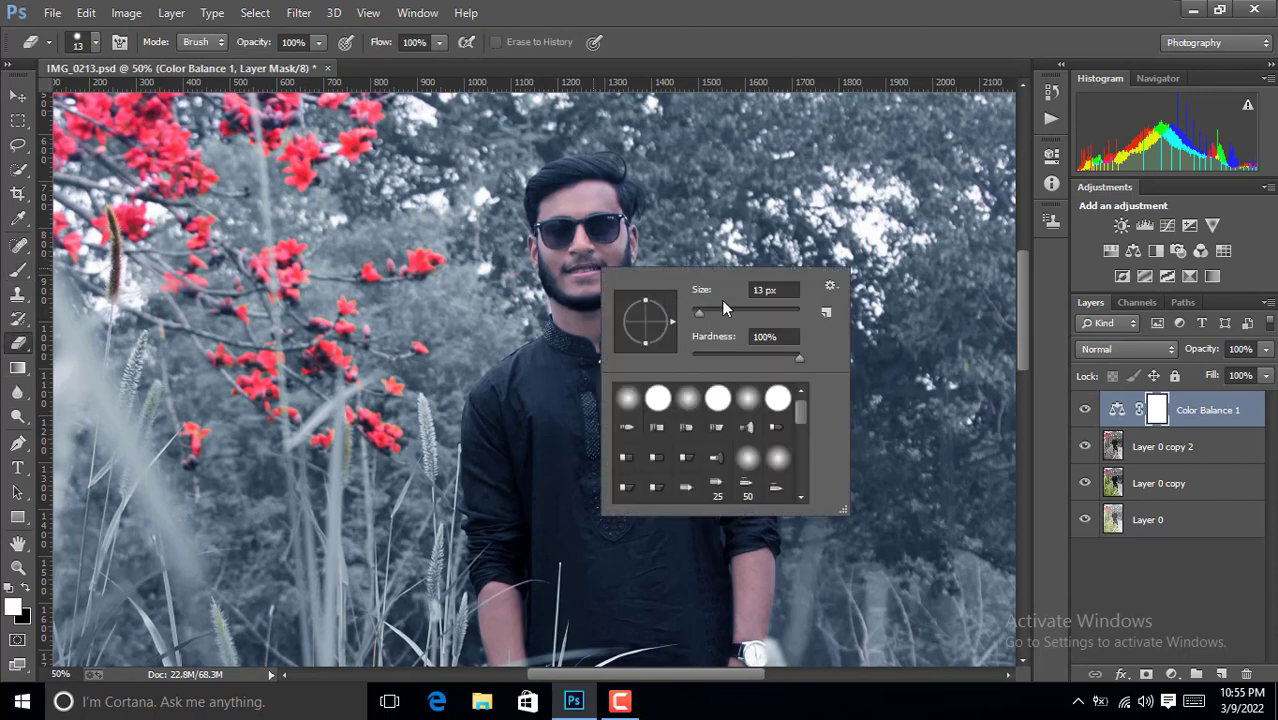
{"action": "left_click", "coordinate": [618, 228]}
{"action": "key", "text": "ctrl+plus"}
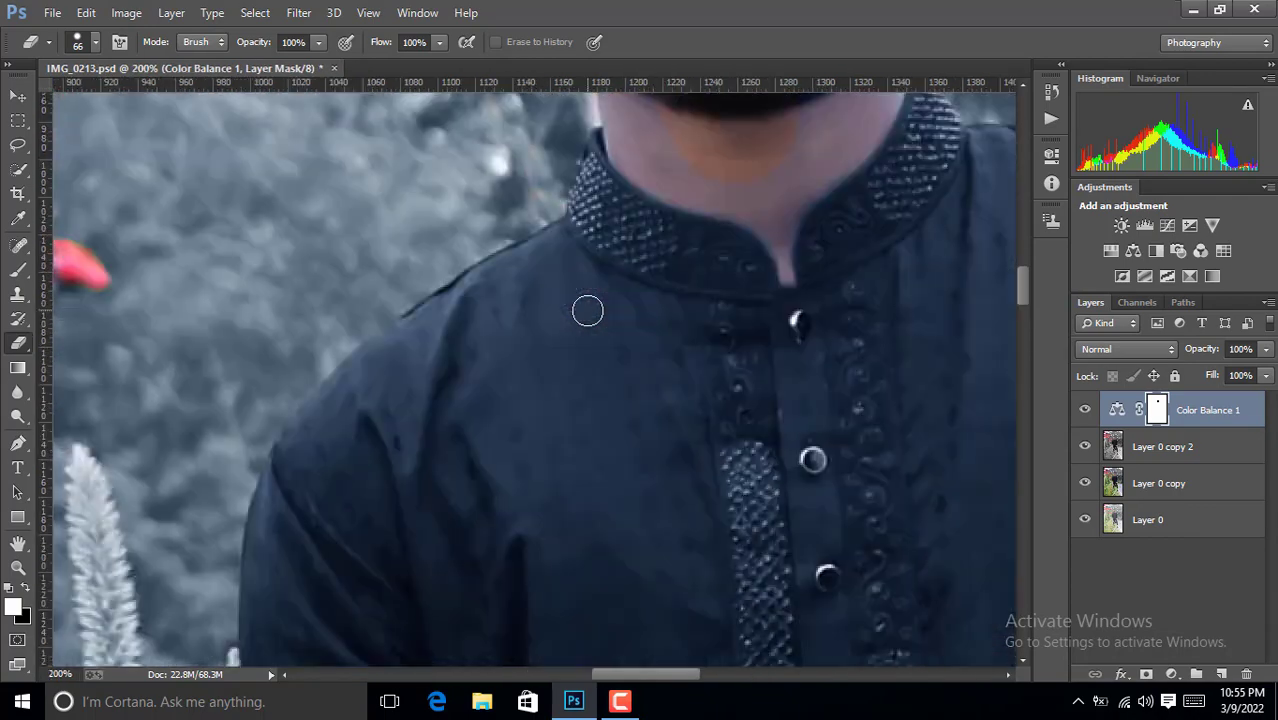
{"action": "key", "text": "ctrl+plus"}
{"action": "right_click", "coordinate": [700, 258]}
{"action": "type", "text": "26"}
{"action": "key", "text": "Return"}
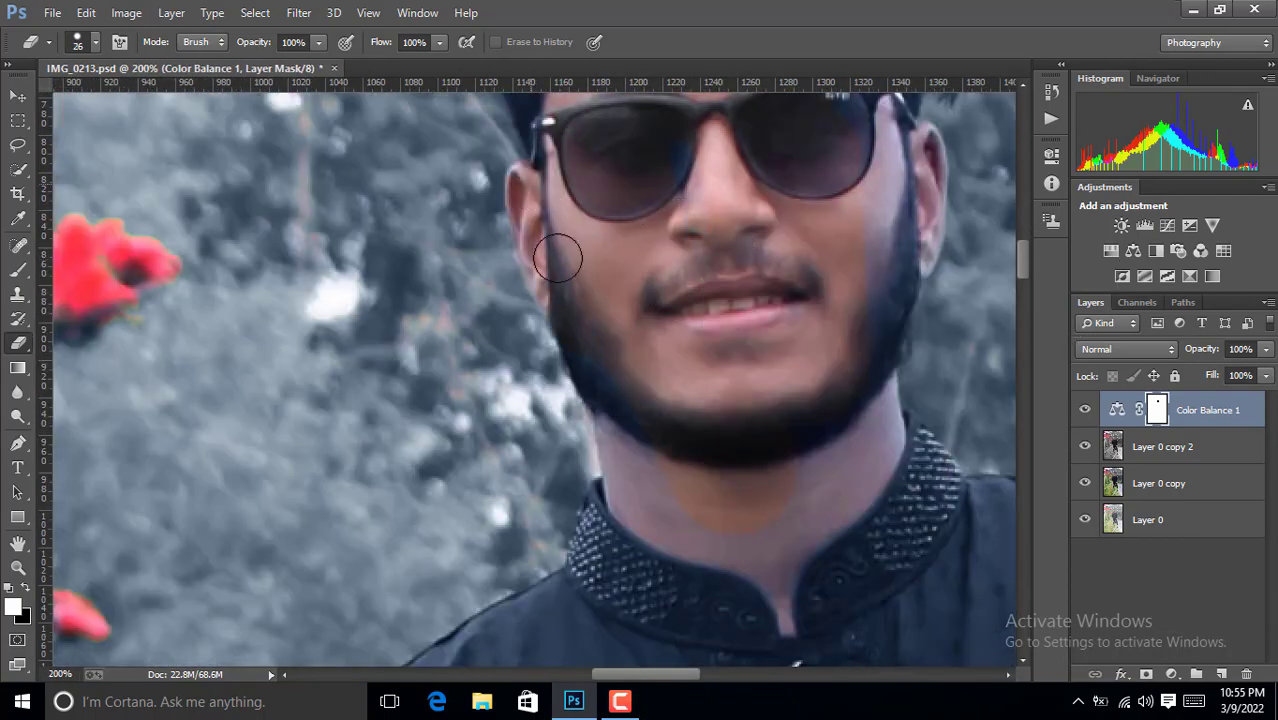
{"action": "left_click_drag", "start_coordinate": [683, 518], "coordinate": [755, 545]}
Erase the blue tint from the hair on the left and right sides.
{"action": "scroll", "coordinate": [1000, 263], "scroll_direction": "up", "scroll_amount": 5}
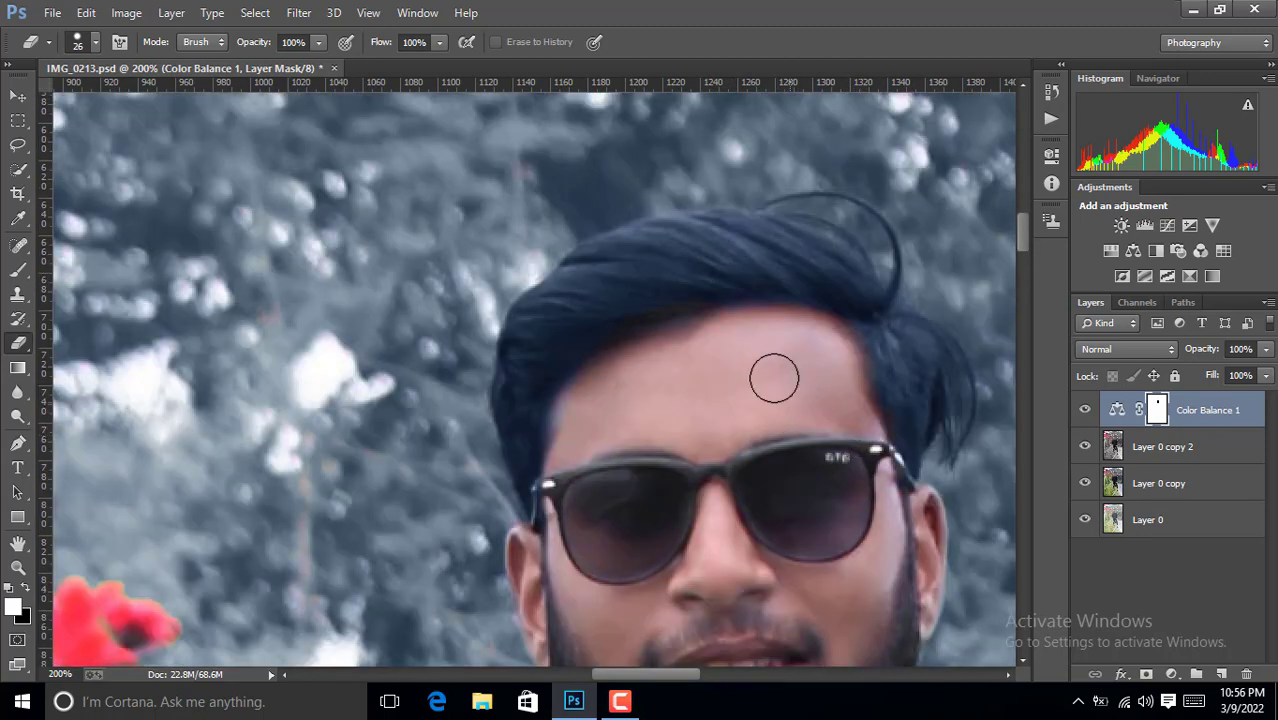
{"action": "left_click_drag", "start_coordinate": [773, 374], "coordinate": [542, 394]}
{"action": "left_click_drag", "start_coordinate": [542, 462], "coordinate": [536, 322]}
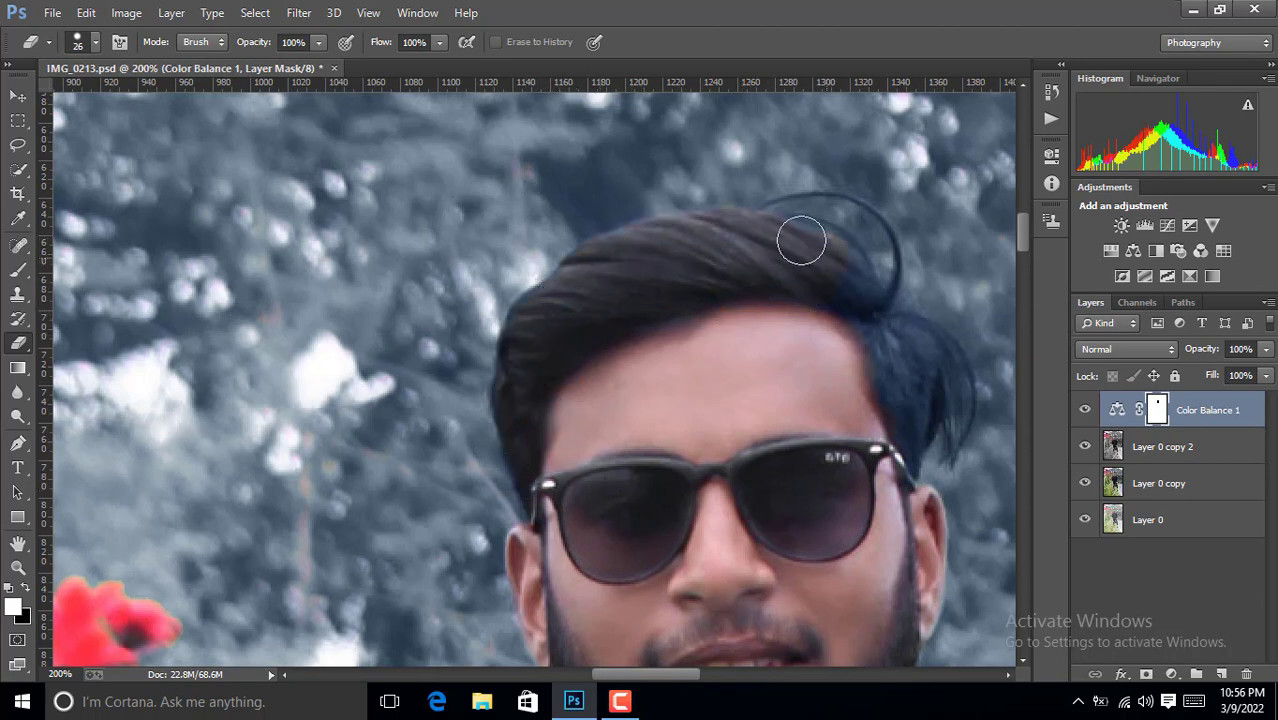
{"action": "mouse_move", "coordinate": [796, 237]}
{"action": "left_mouse_down"}
{"action": "mouse_move", "coordinate": [907, 419]}
{"action": "mouse_move", "coordinate": [943, 377]}
{"action": "left_mouse_up"}
{"action": "right_click", "coordinate": [943, 377]}
{"action": "key", "text": "Return"}
Shrink the eraser to 6 px, then paint the mask with the Brush.
{"action": "scroll", "coordinate": [985, 414], "scroll_direction": "down", "scroll_amount": 5}
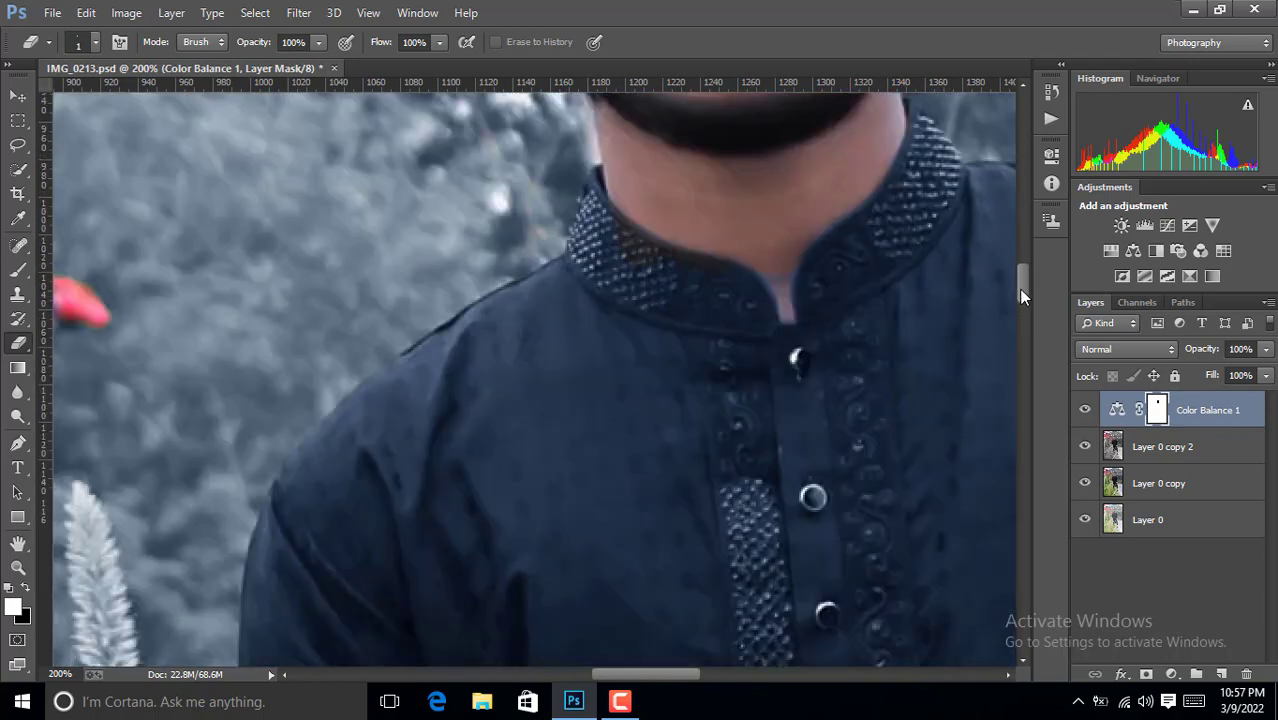
{"action": "right_click", "coordinate": [720, 413]}
{"action": "left_click_drag", "start_coordinate": [829, 458], "coordinate": [823, 459]}
{"action": "key", "text": "Return"}
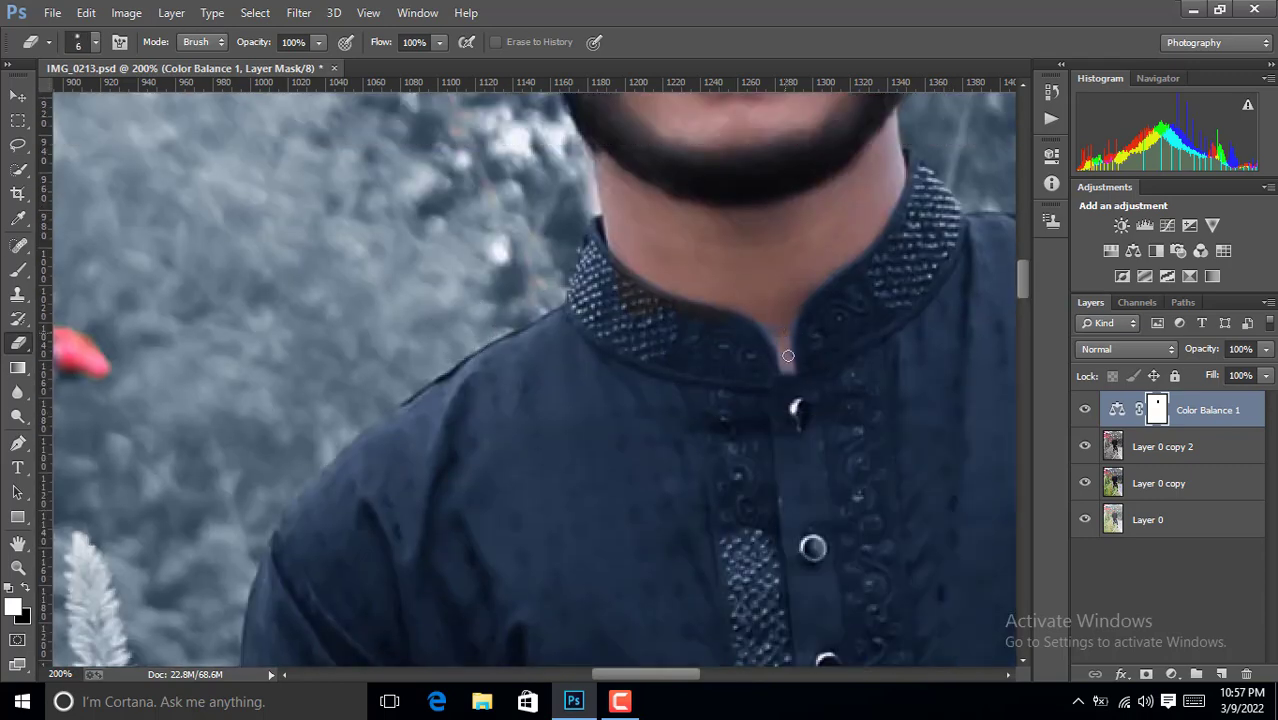
{"action": "key", "text": "b"}
{"action": "right_click", "coordinate": [676, 364]}
{"action": "key", "text": "Escape"}
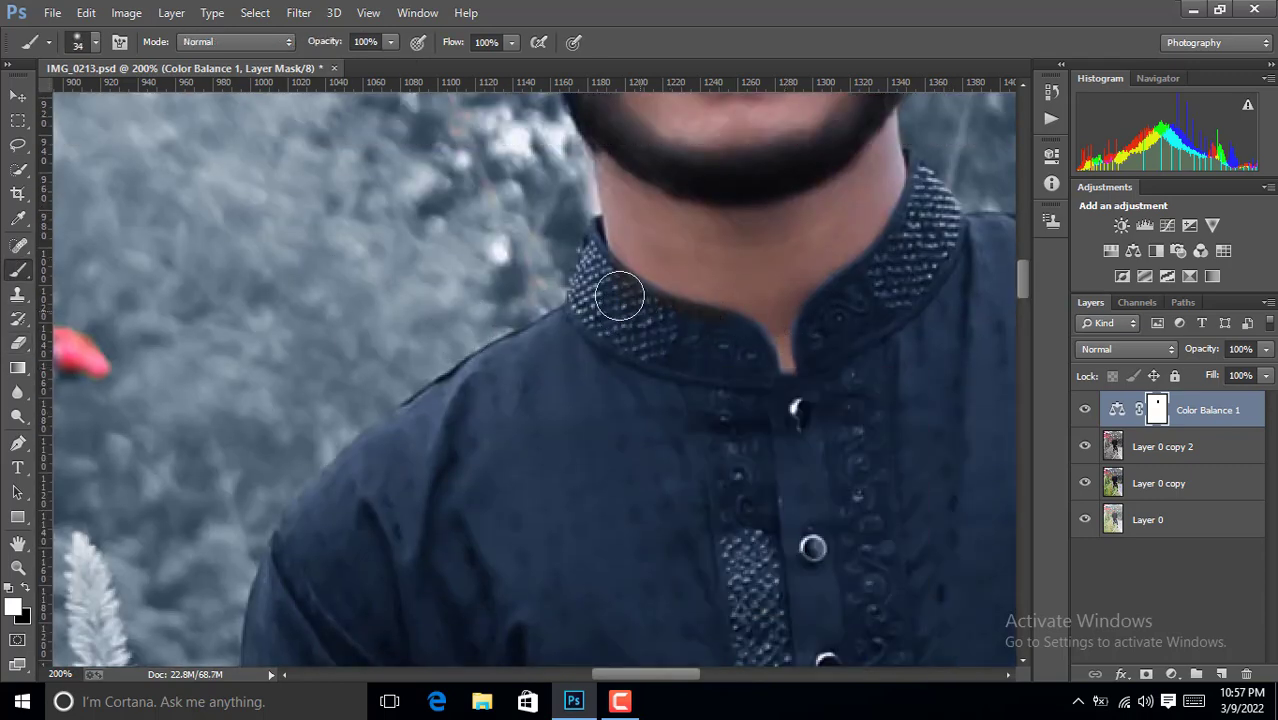
{"action": "left_click_drag", "start_coordinate": [1025, 298], "coordinate": [1025, 373]}
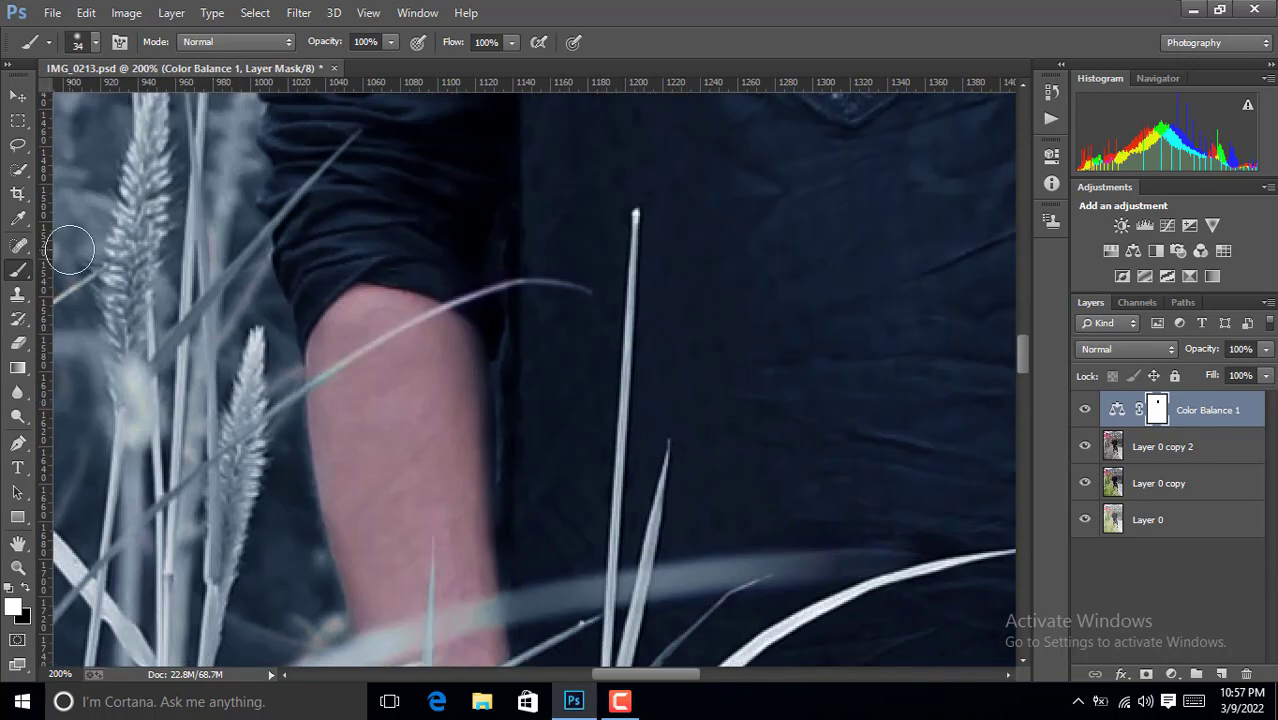
Erase the Color Balance 1 mask over the upper arm, hand and fingers with a 50 px brush.
{"action": "key", "text": "e"}
{"action": "right_click", "coordinate": [388, 399]}
{"action": "key", "text": "Return"}
{"action": "mouse_move", "coordinate": [371, 337]}
{"action": "left_mouse_down"}
{"action": "mouse_move", "coordinate": [360, 405]}
{"action": "mouse_move", "coordinate": [399, 508]}
{"action": "mouse_move", "coordinate": [422, 357]}
{"action": "mouse_move", "coordinate": [456, 474]}
{"action": "mouse_move", "coordinate": [398, 565]}
{"action": "left_mouse_up"}
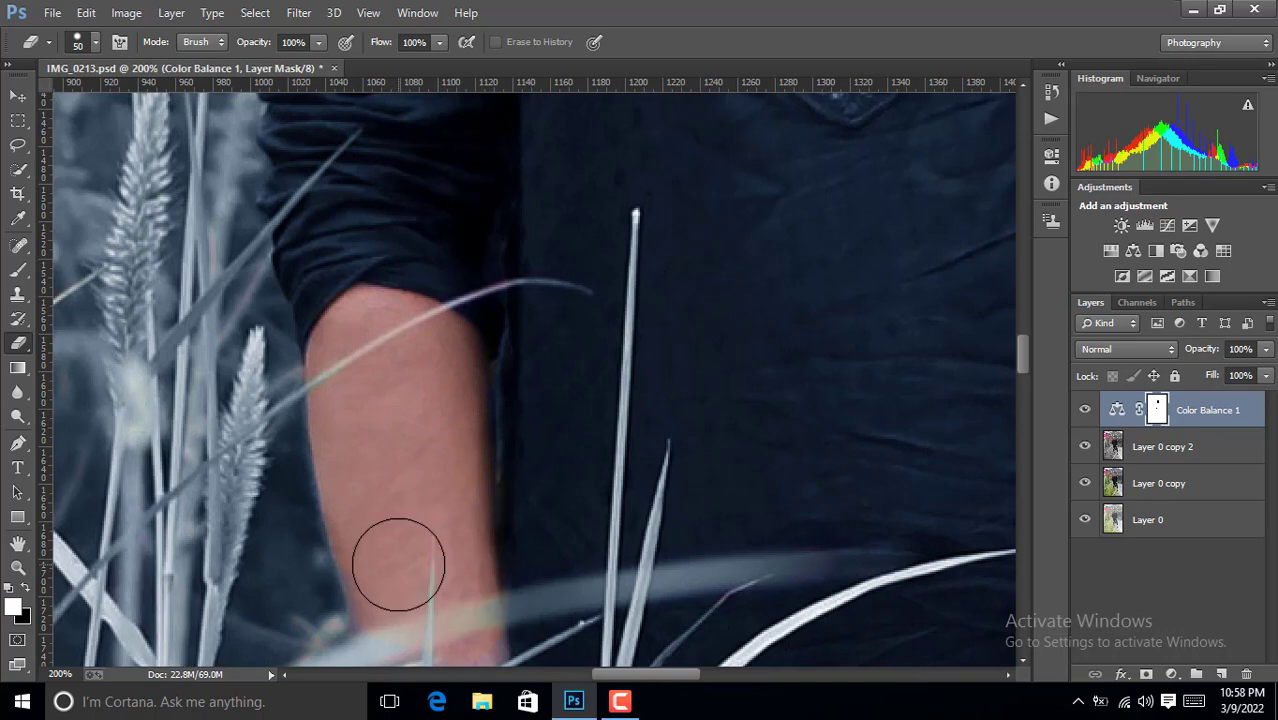
{"action": "left_click_drag", "start_coordinate": [1022, 355], "coordinate": [1022, 372]}
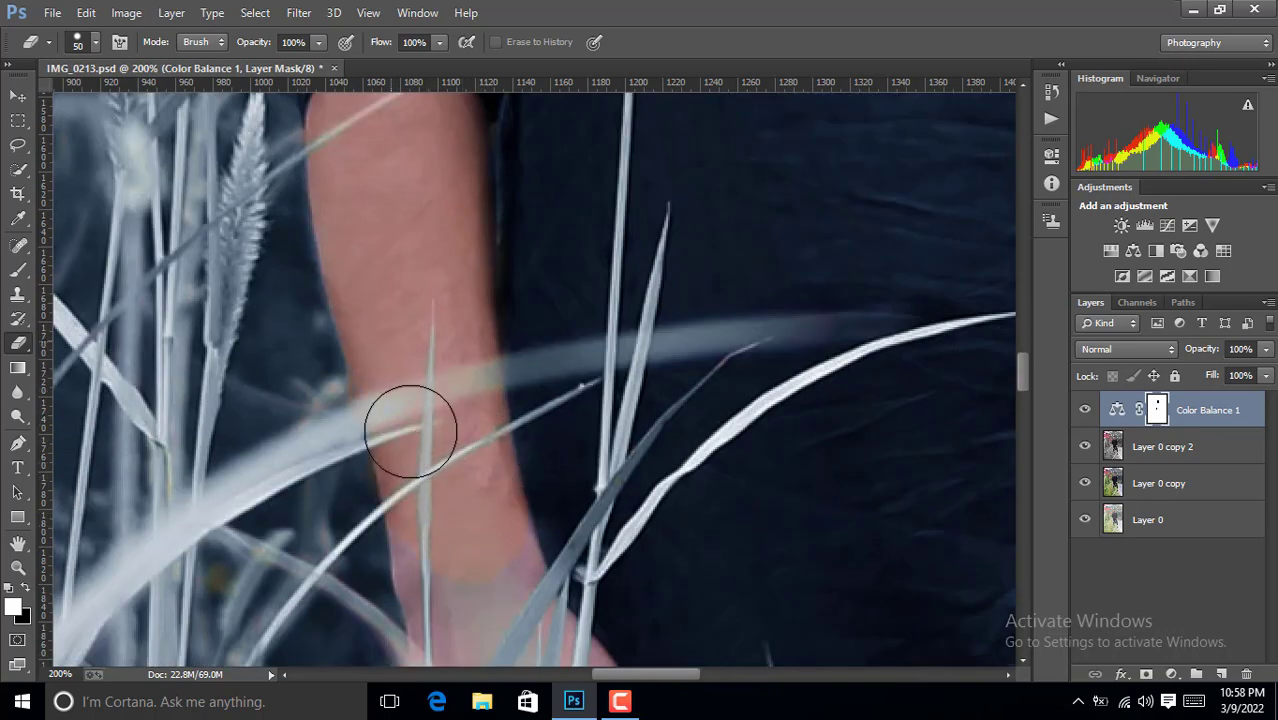
{"action": "left_click_drag", "start_coordinate": [1021, 375], "coordinate": [1021, 395]}
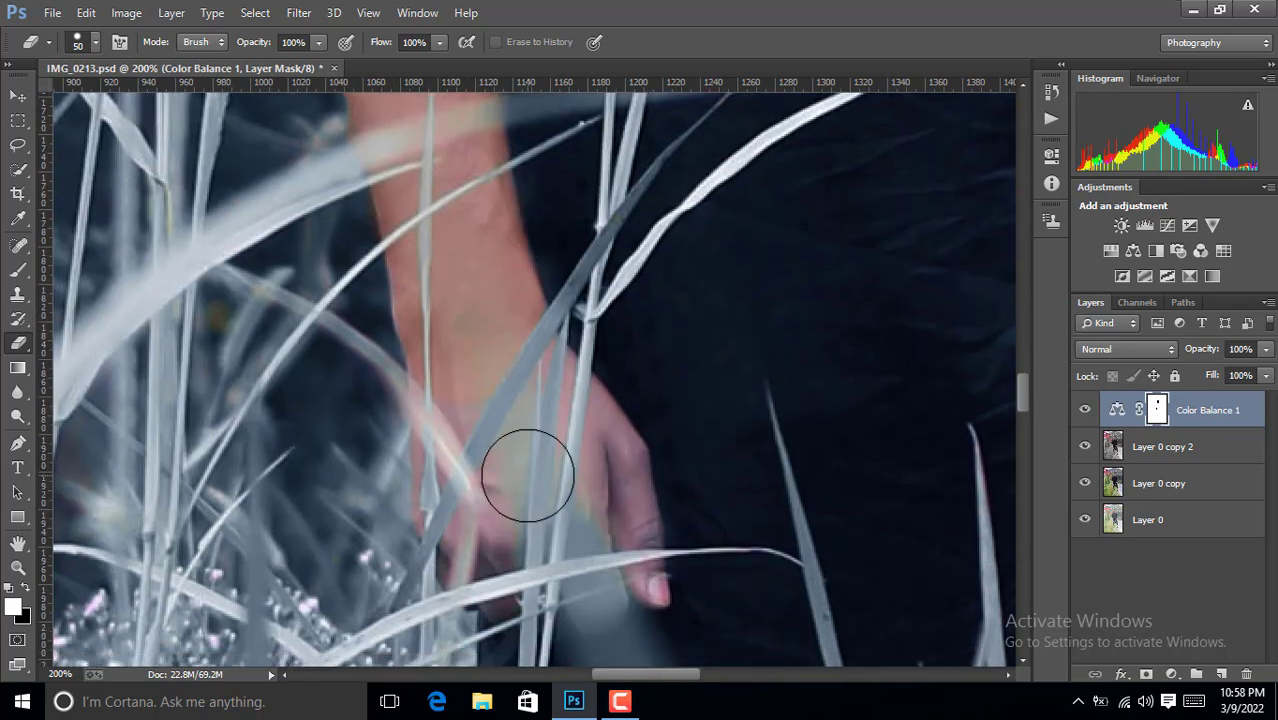
{"action": "mouse_move", "coordinate": [527, 476]}
{"action": "left_mouse_down"}
{"action": "mouse_move", "coordinate": [471, 522]}
{"action": "mouse_move", "coordinate": [509, 540]}
{"action": "mouse_move", "coordinate": [556, 406]}
{"action": "mouse_move", "coordinate": [619, 536]}
{"action": "left_mouse_up"}
Switch to painting the tint back onto the mask, trying 29 px and 5 px brush sizes.
{"action": "right_click", "coordinate": [619, 536]}
{"action": "type", "text": "29"}
{"action": "key", "text": "Return"}
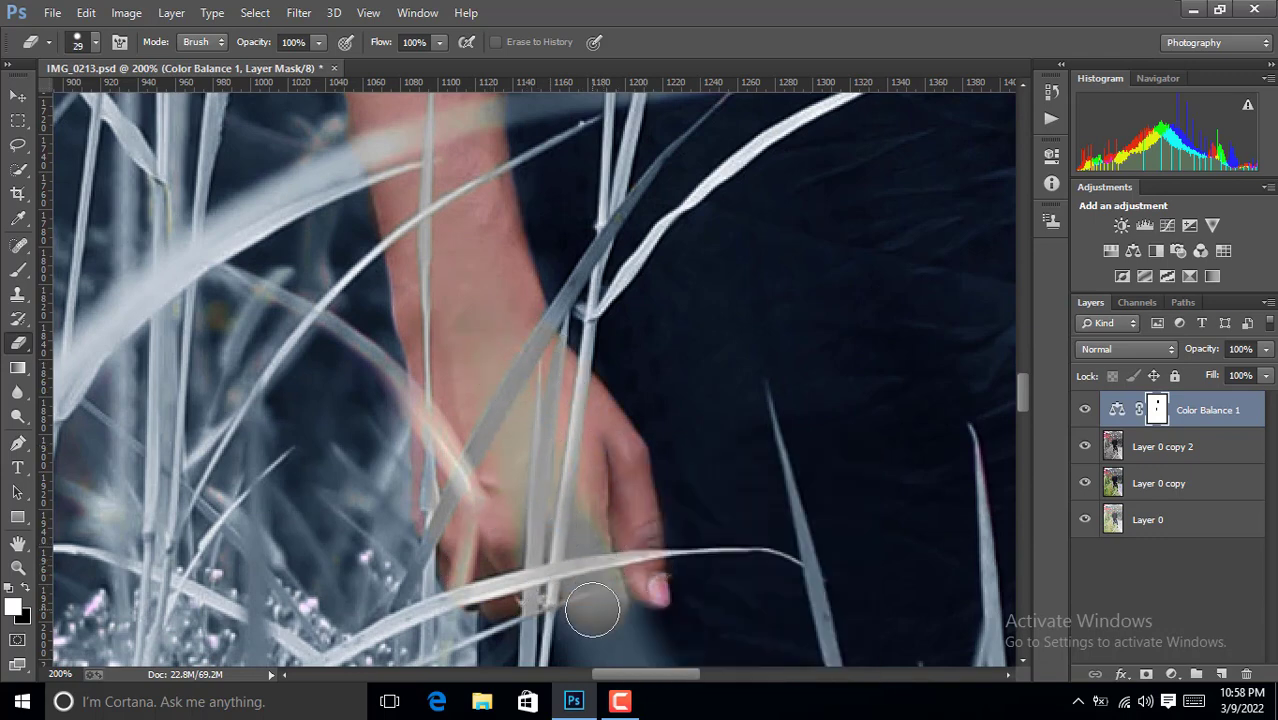
{"action": "key", "text": "b"}
{"action": "left_click_drag", "start_coordinate": [1021, 392], "coordinate": [1021, 357]}
{"action": "right_click", "coordinate": [544, 381]}
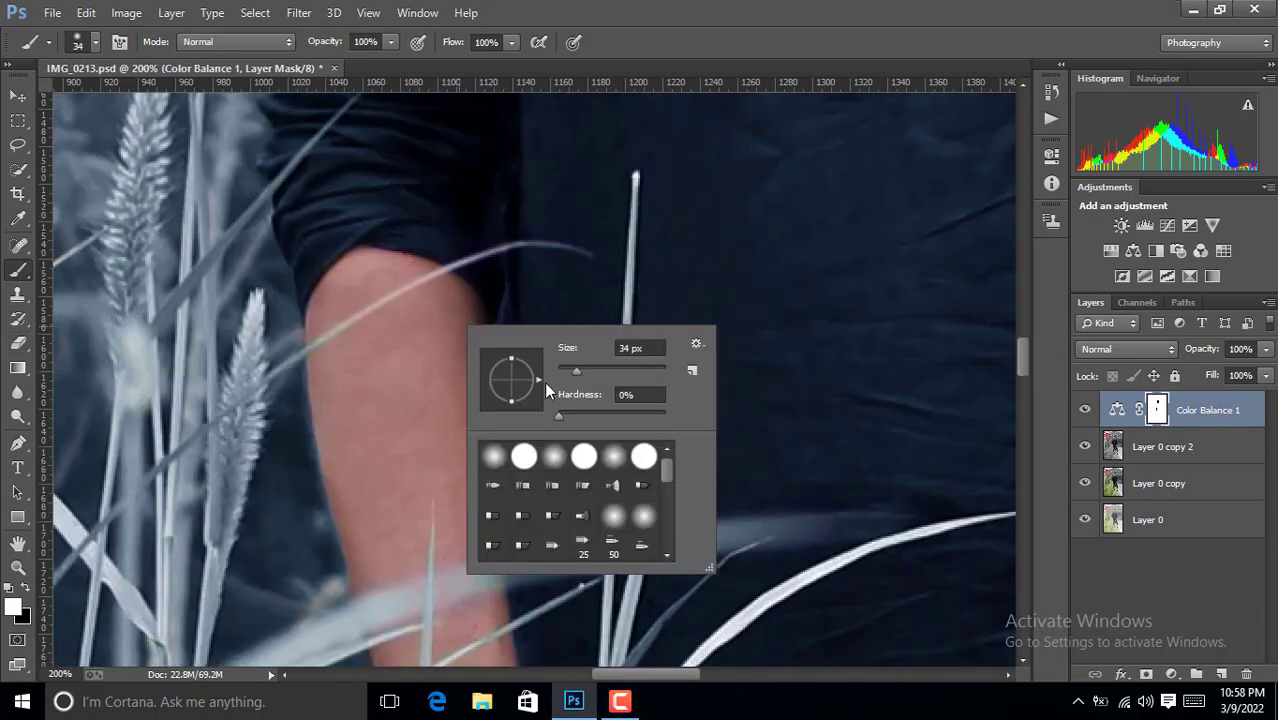
{"action": "key", "text": "Return"}
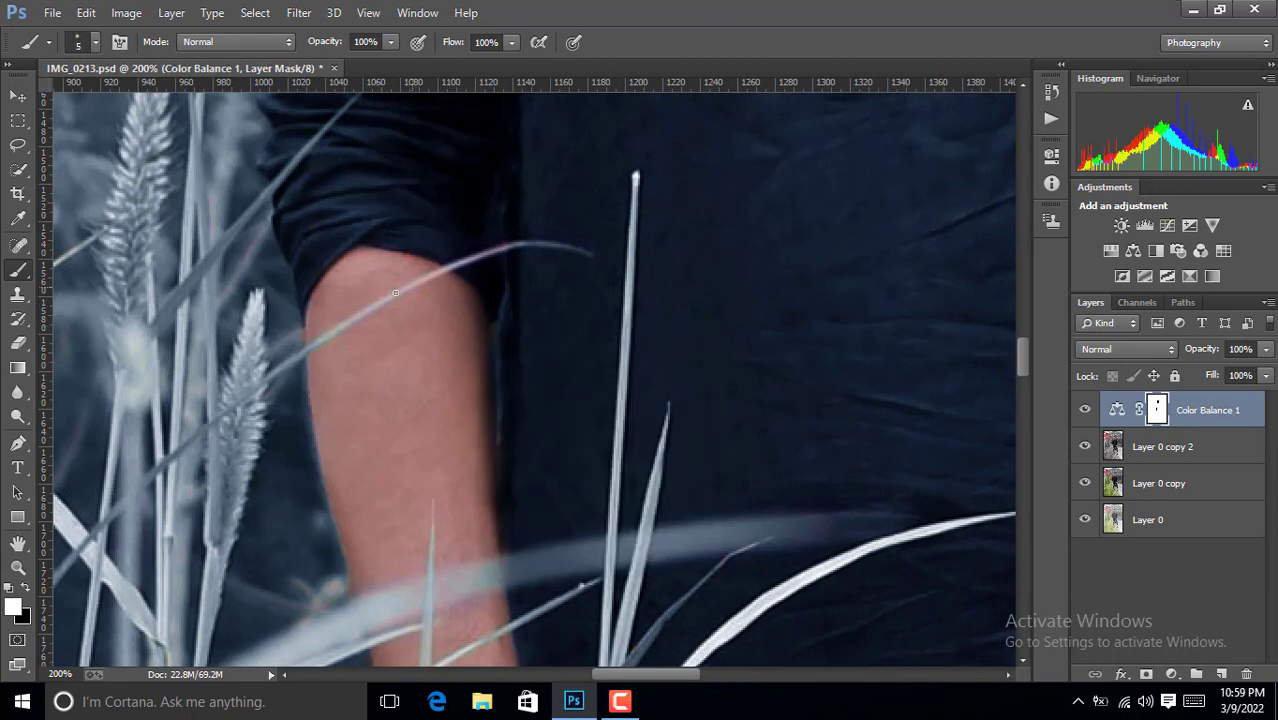
{"action": "left_click_drag", "start_coordinate": [1022, 370], "coordinate": [1029, 405]}
Paint the cool tint back onto the mask with a 17 px brush.
{"action": "right_click", "coordinate": [549, 454]}
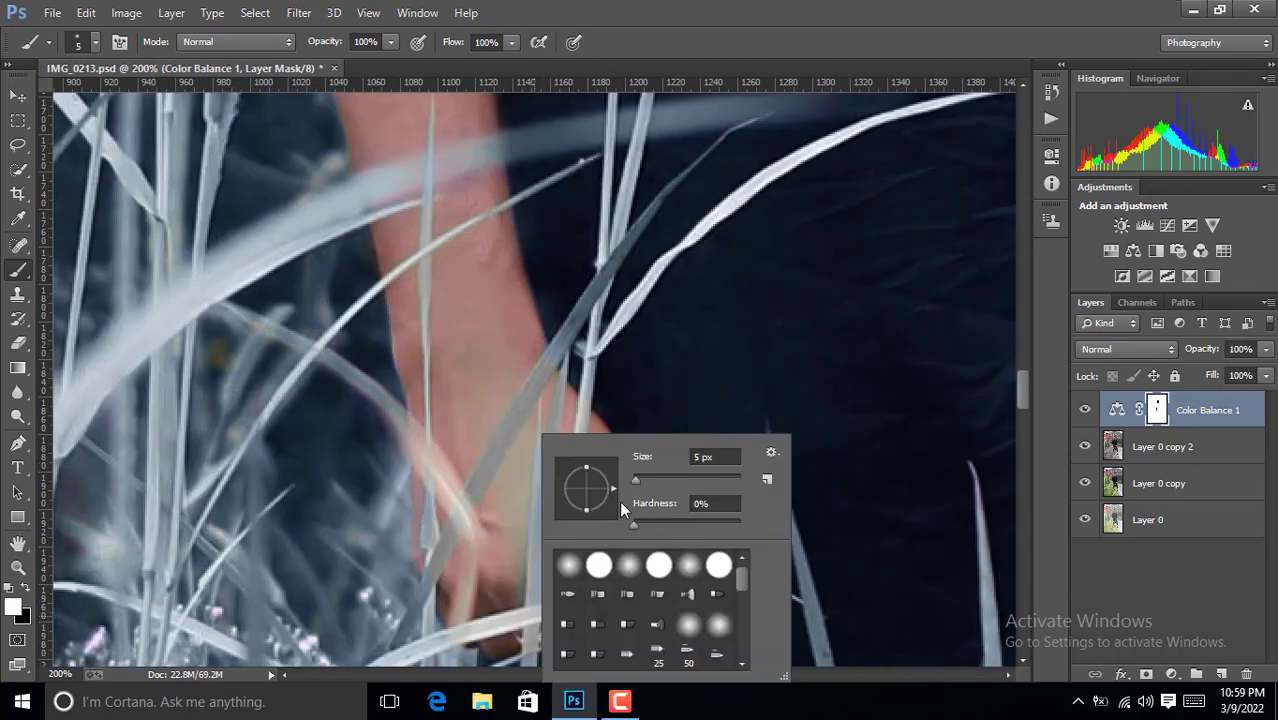
{"action": "type", "text": "17"}
{"action": "key", "text": "Return"}
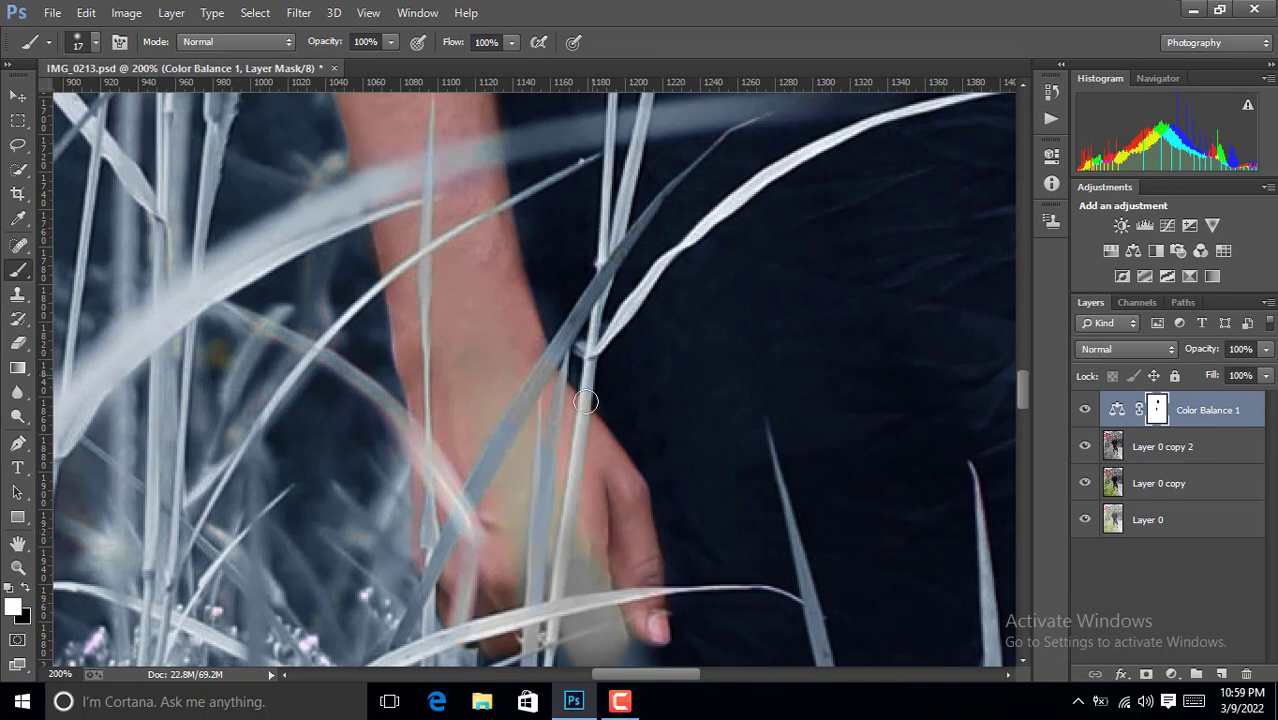
{"action": "left_click_drag", "start_coordinate": [1022, 388], "coordinate": [1020, 402]}
{"action": "left_click_drag", "start_coordinate": [648, 673], "coordinate": [708, 673]}
{"action": "left_click_drag", "start_coordinate": [1020, 402], "coordinate": [1021, 387]}
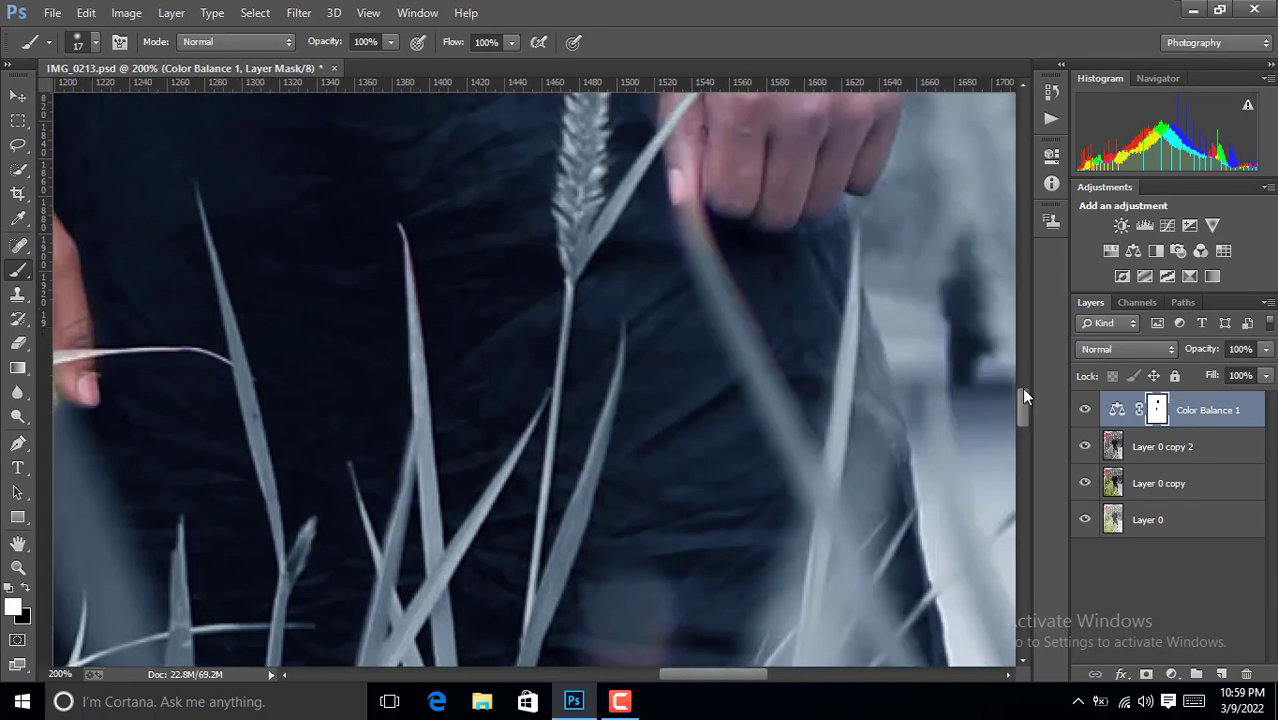
Erase the mask over the hand by the watch and the wrist, and even out the purplish patch.
{"action": "left_click", "coordinate": [19, 347]}
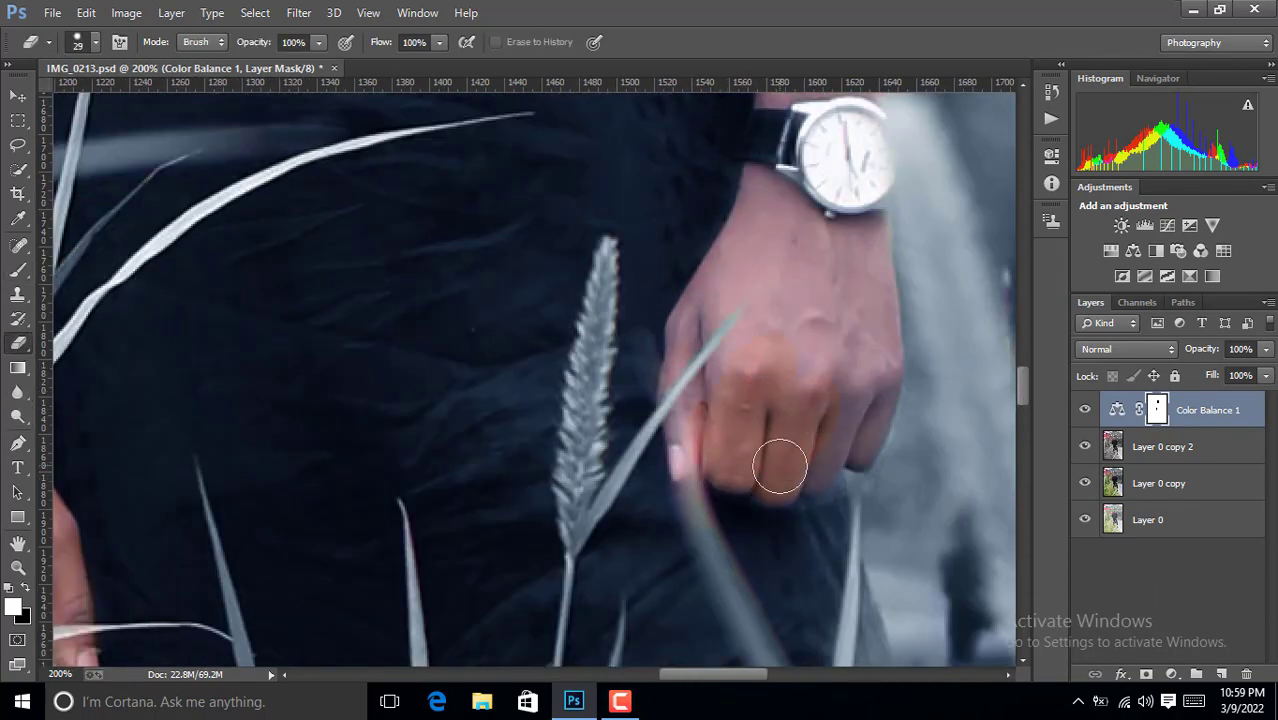
{"action": "mouse_move", "coordinate": [808, 470]}
{"action": "left_mouse_down"}
{"action": "mouse_move", "coordinate": [799, 334]}
{"action": "mouse_move", "coordinate": [695, 433]}
{"action": "left_mouse_up"}
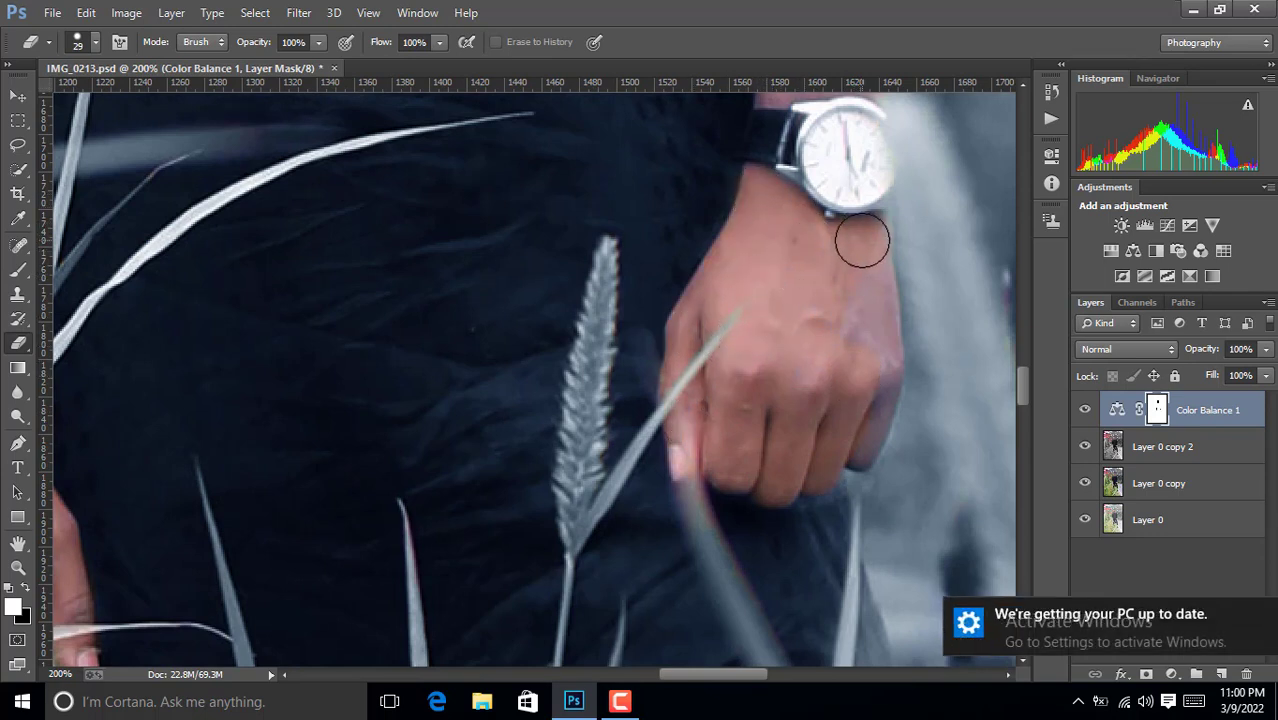
{"action": "scroll", "coordinate": [1020, 400], "scroll_direction": "up", "scroll_amount": 3}
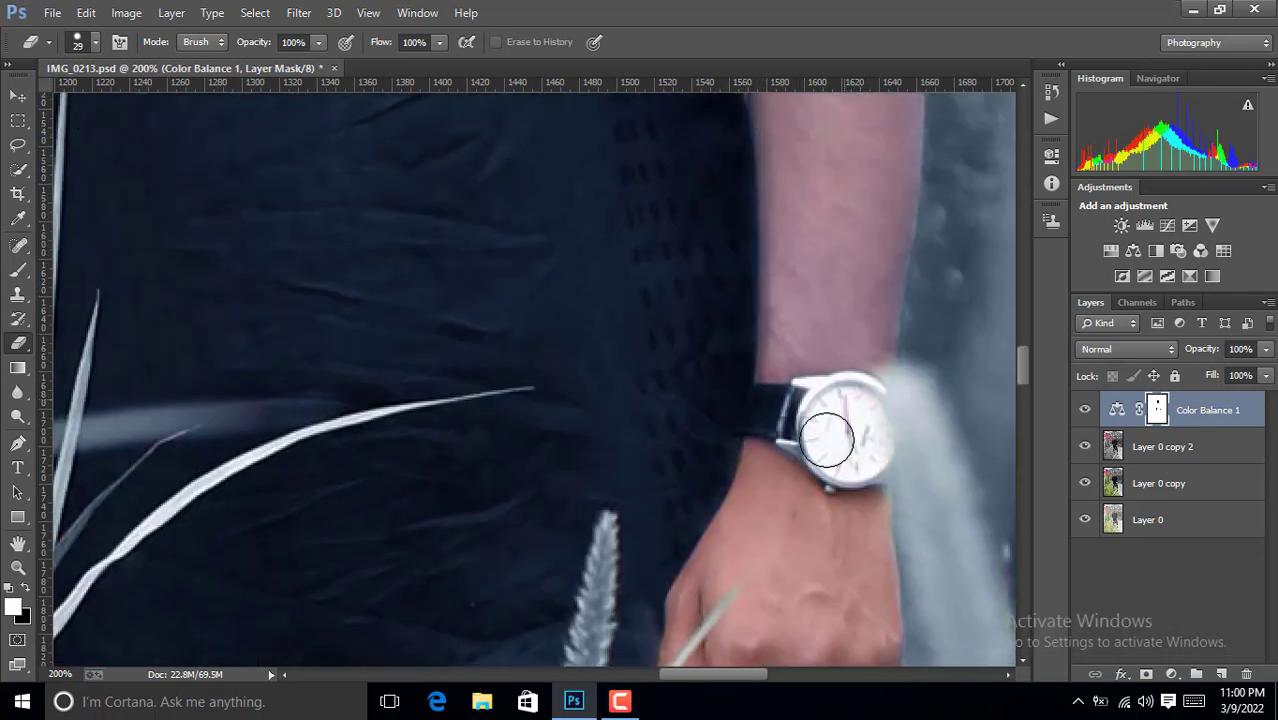
{"action": "mouse_move", "coordinate": [813, 383]}
{"action": "left_mouse_down"}
{"action": "mouse_move", "coordinate": [867, 337]}
{"action": "mouse_move", "coordinate": [801, 333]}
{"action": "left_mouse_up"}
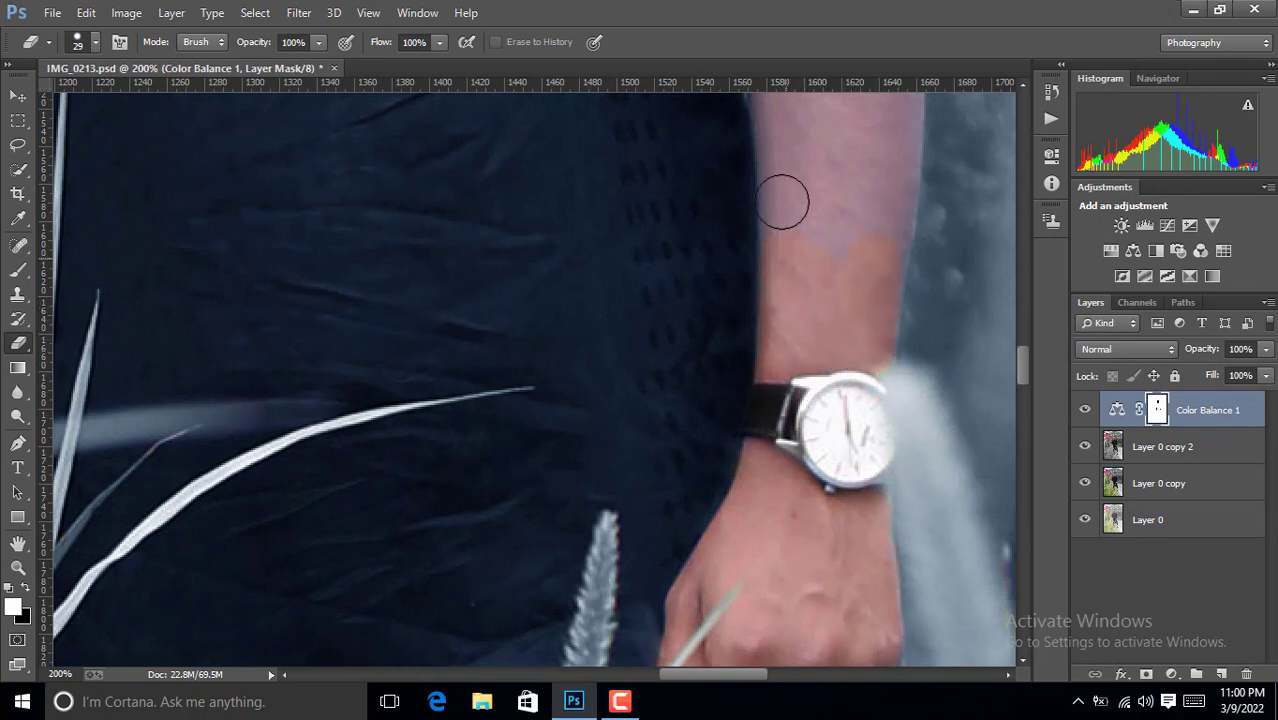
{"action": "mouse_move", "coordinate": [782, 201]}
{"action": "left_mouse_down"}
{"action": "mouse_move", "coordinate": [879, 205]}
{"action": "mouse_move", "coordinate": [876, 399]}
{"action": "left_mouse_up"}
{"action": "scroll", "coordinate": [792, 325], "scroll_direction": "up", "scroll_amount": 2}
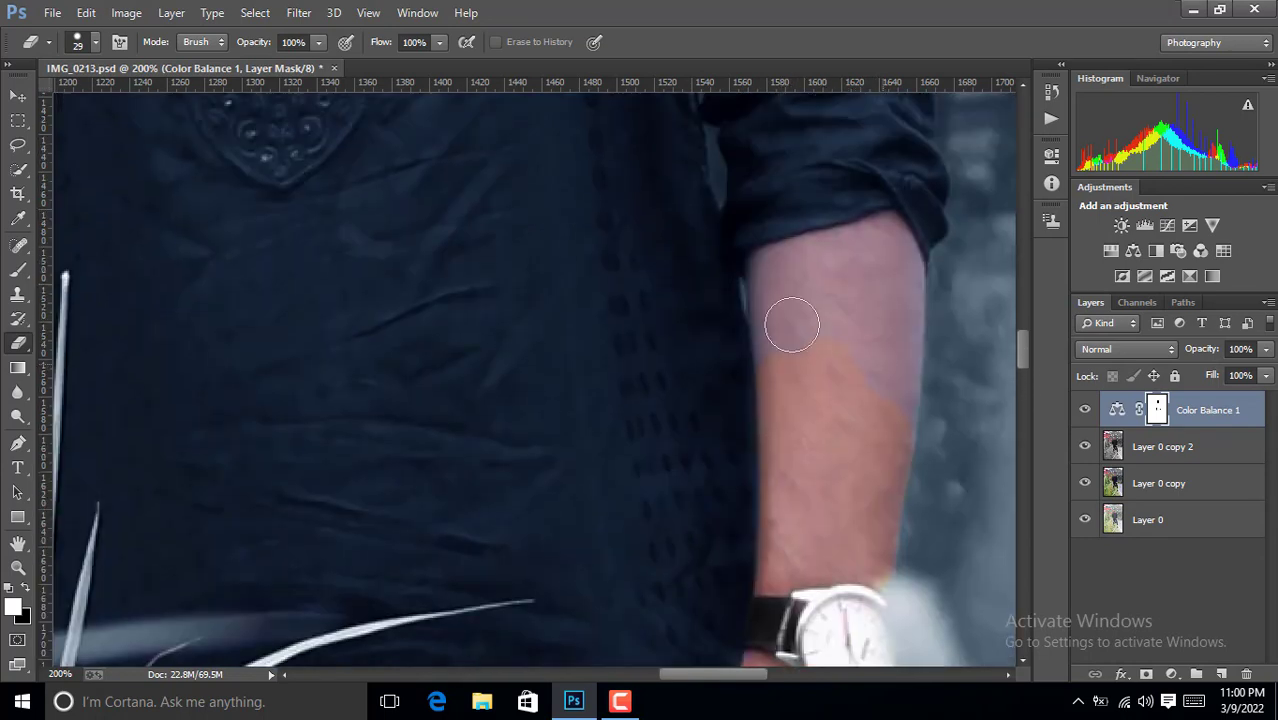
{"action": "mouse_move", "coordinate": [892, 264]}
{"action": "left_mouse_down"}
{"action": "mouse_move", "coordinate": [890, 414]}
{"action": "mouse_move", "coordinate": [896, 274]}
{"action": "left_mouse_up"}
Zoom out to view the whole photo.
{"action": "key", "text": "z"}
{"action": "key", "text": "ctrl+0"}
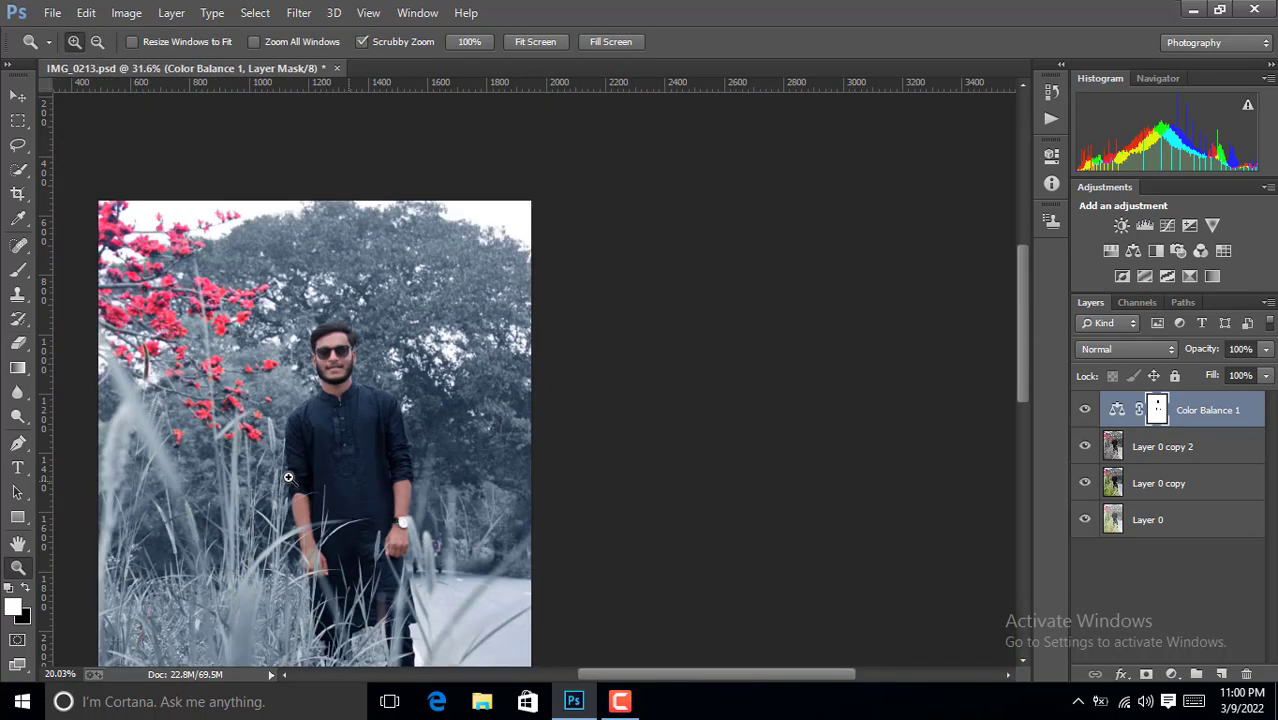
{"action": "left_click", "coordinate": [348, 482], "text": "alt"}
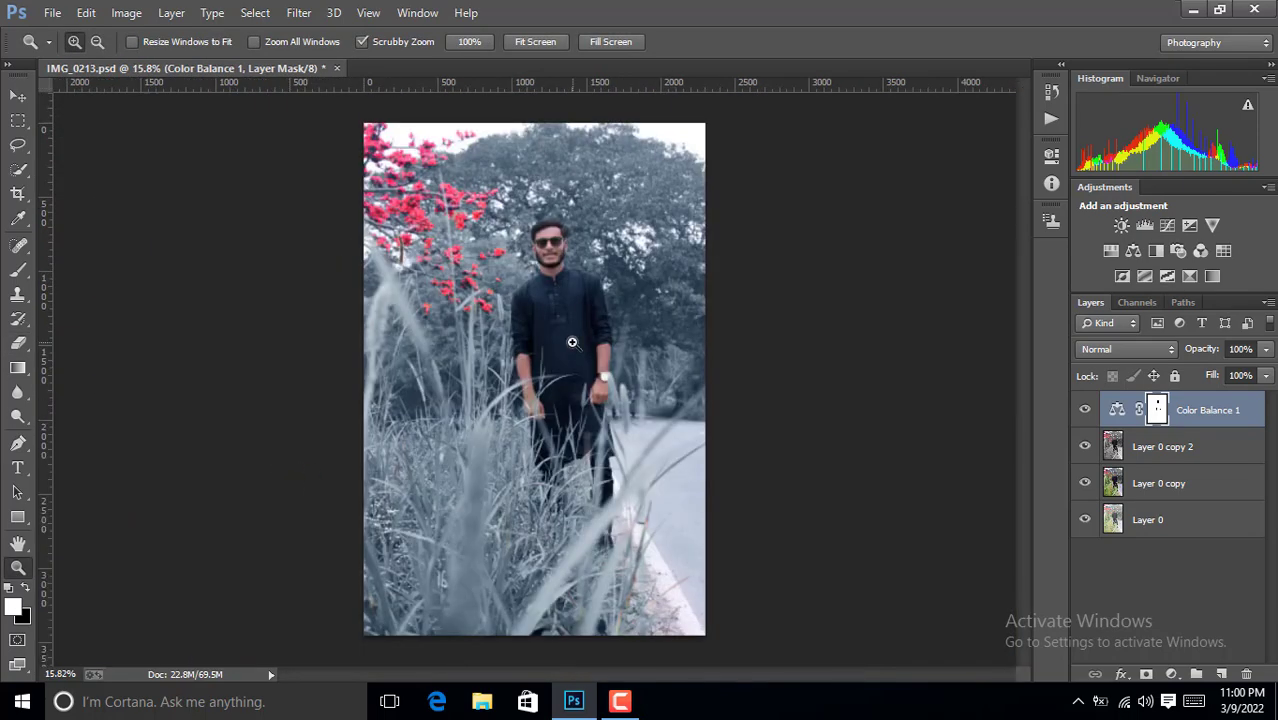
{"action": "mouse_move", "coordinate": [572, 343]}
{"action": "left_mouse_down"}
{"action": "mouse_move", "coordinate": [610, 371]}
{"action": "mouse_move", "coordinate": [605, 362]}
{"action": "left_mouse_up"}
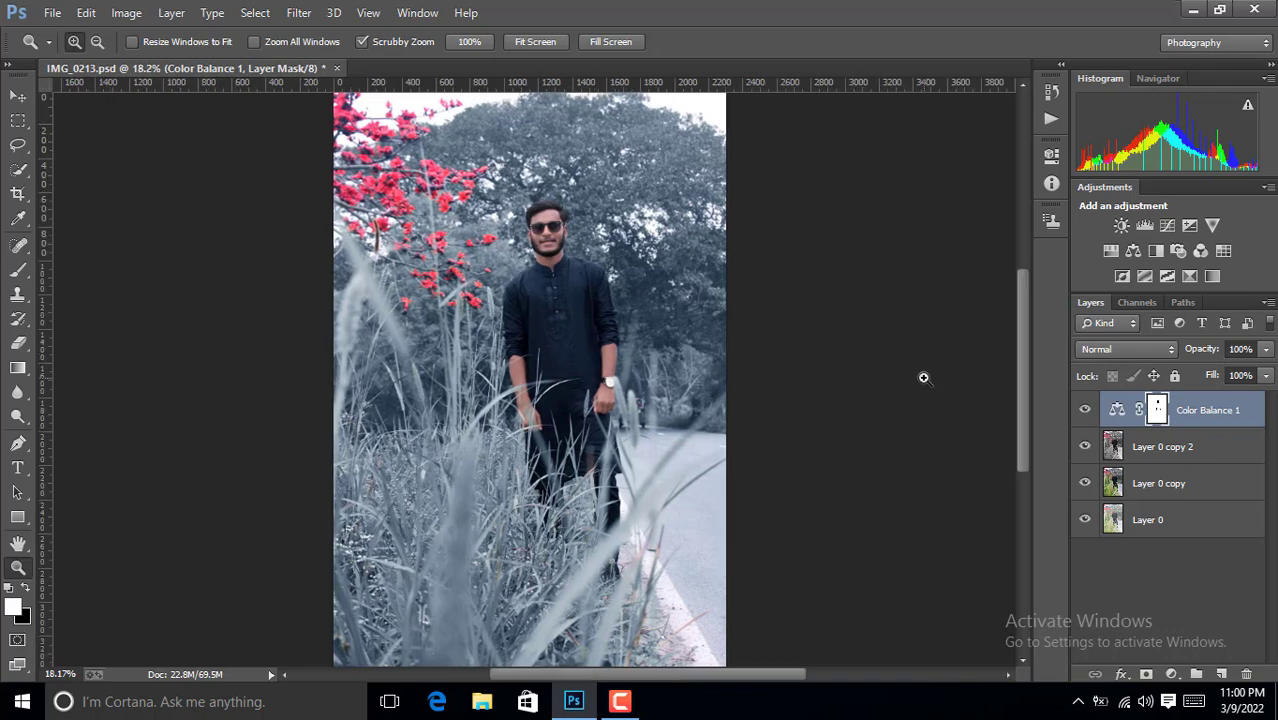
{"action": "right_click", "coordinate": [1197, 416]}
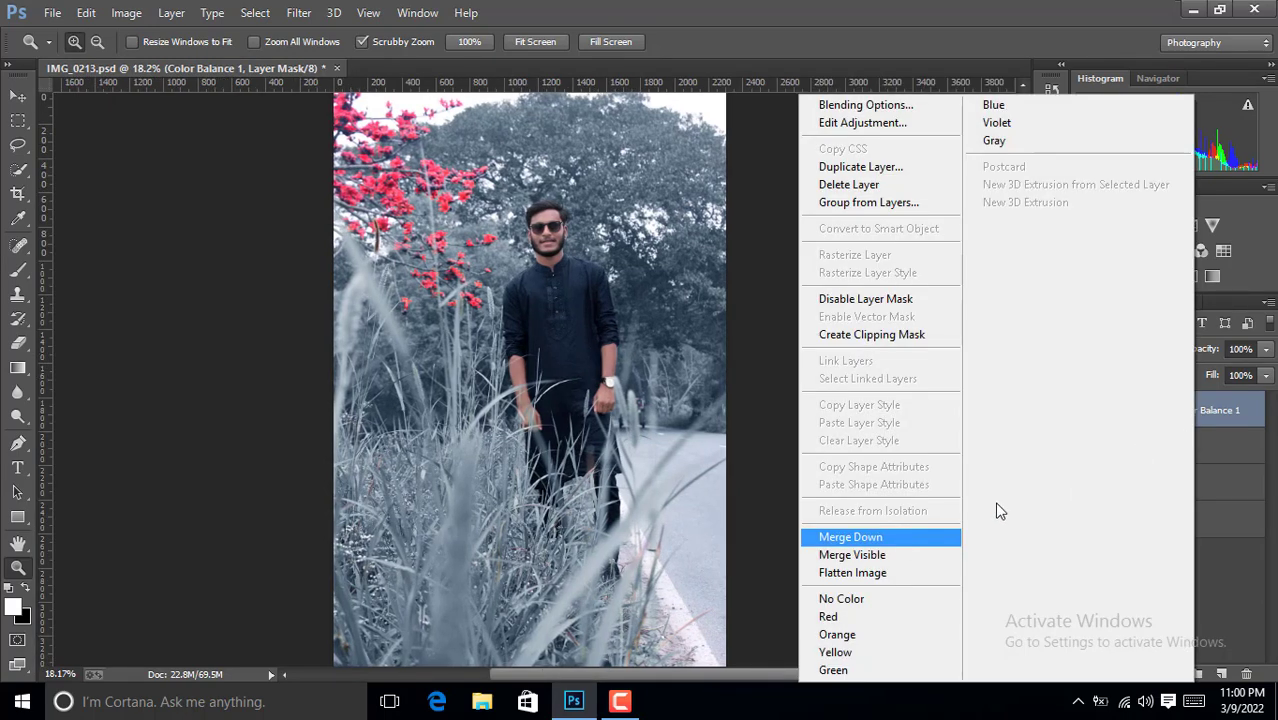
Merge Color Balance 1 down into Layer 0 copy 2, then duplicate it as Layer 0 copy 3.
{"action": "left_click", "coordinate": [1213, 412]}
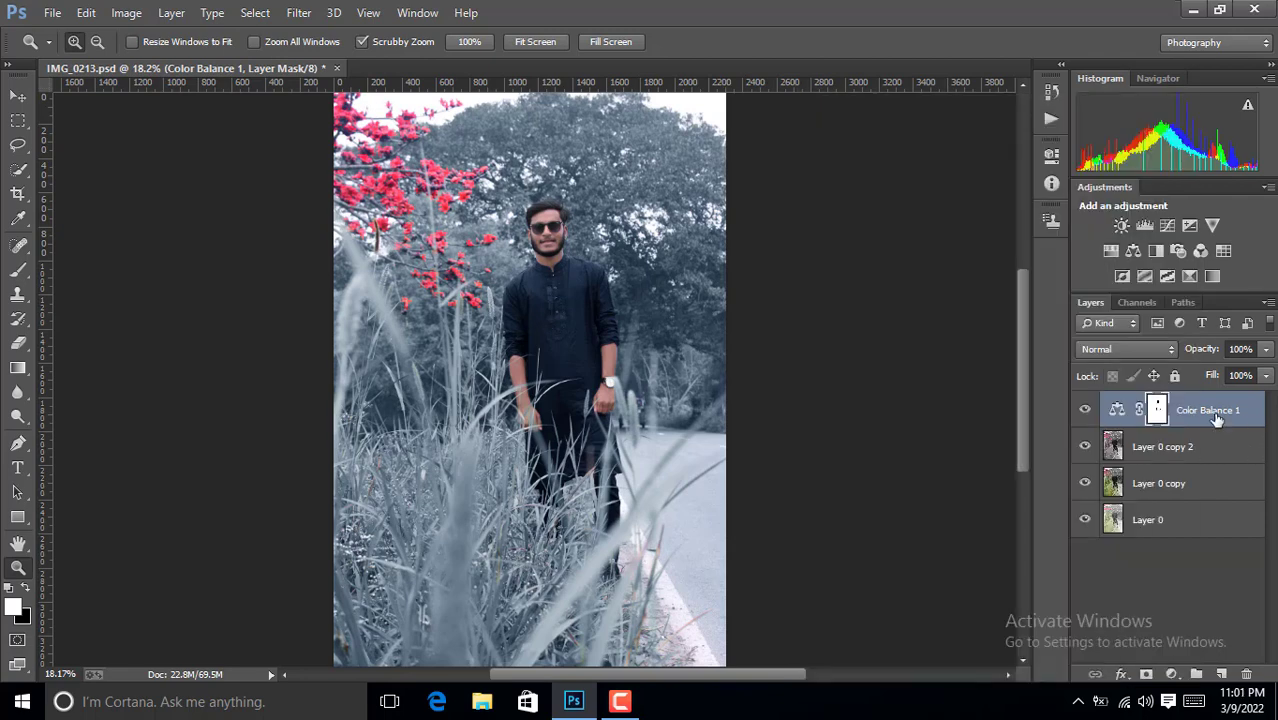
{"action": "right_click", "coordinate": [1217, 419]}
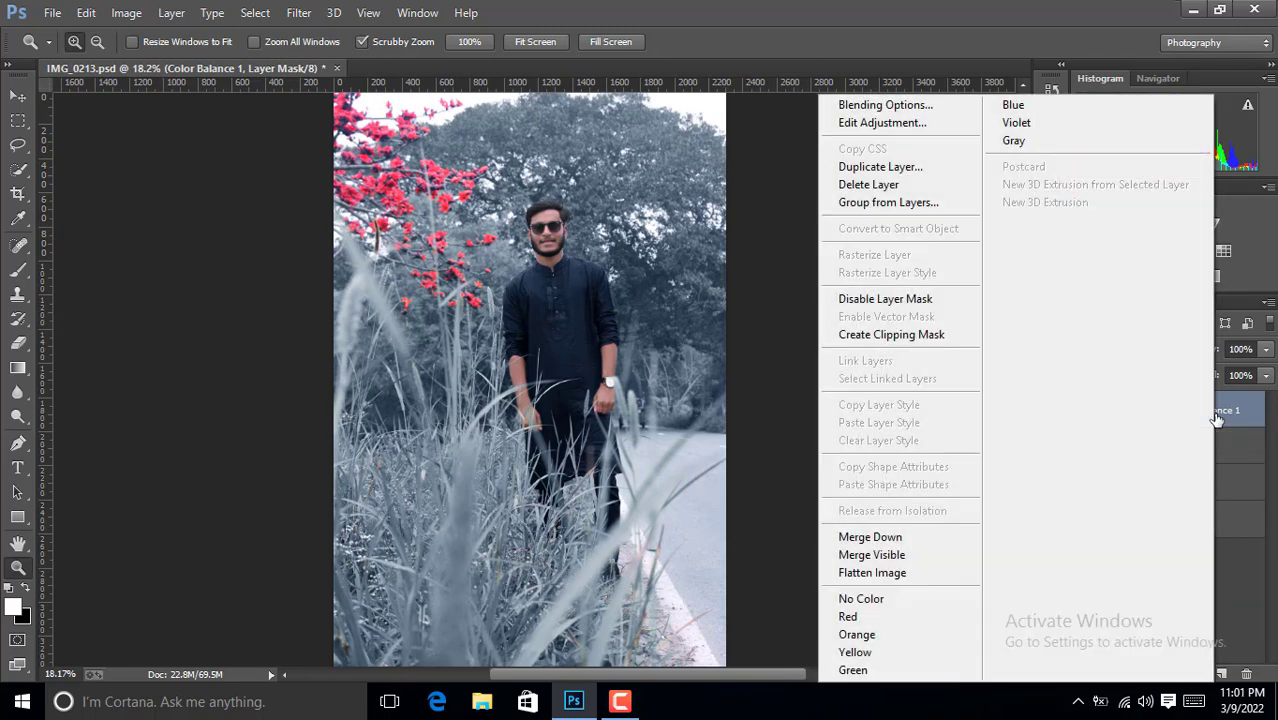
{"action": "left_click", "coordinate": [917, 540]}
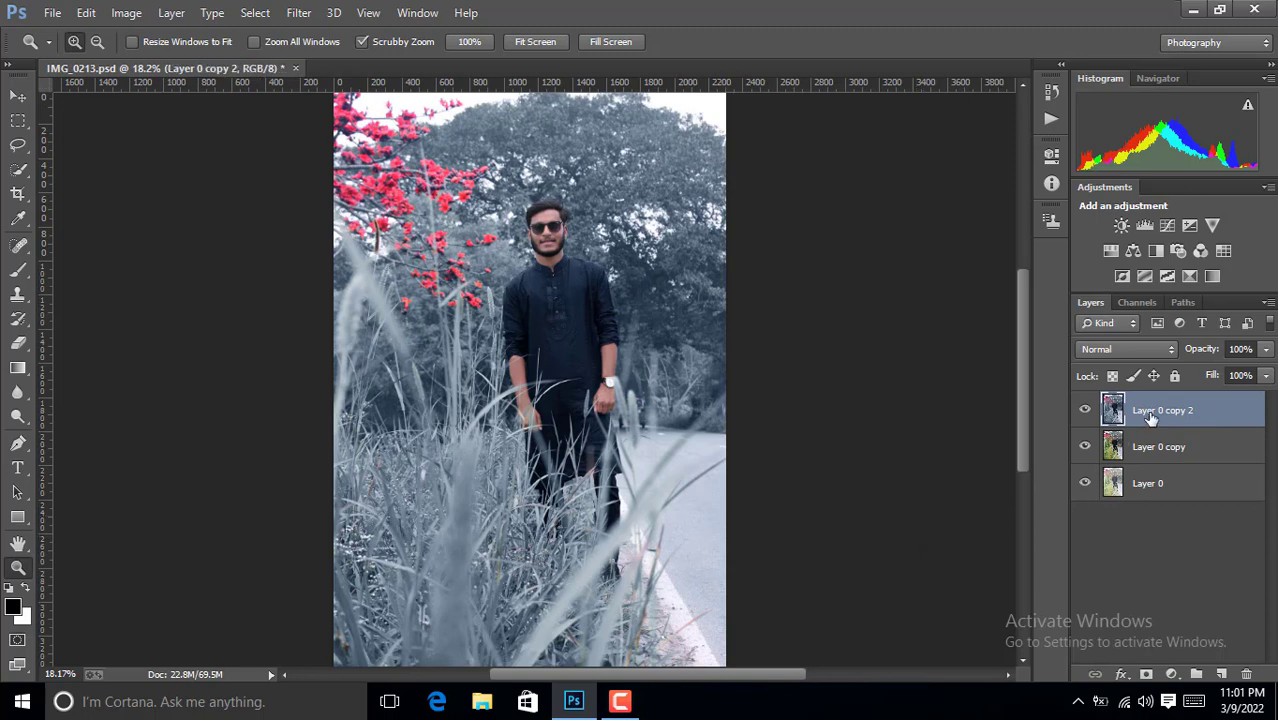
{"action": "key", "text": "ctrl+j"}
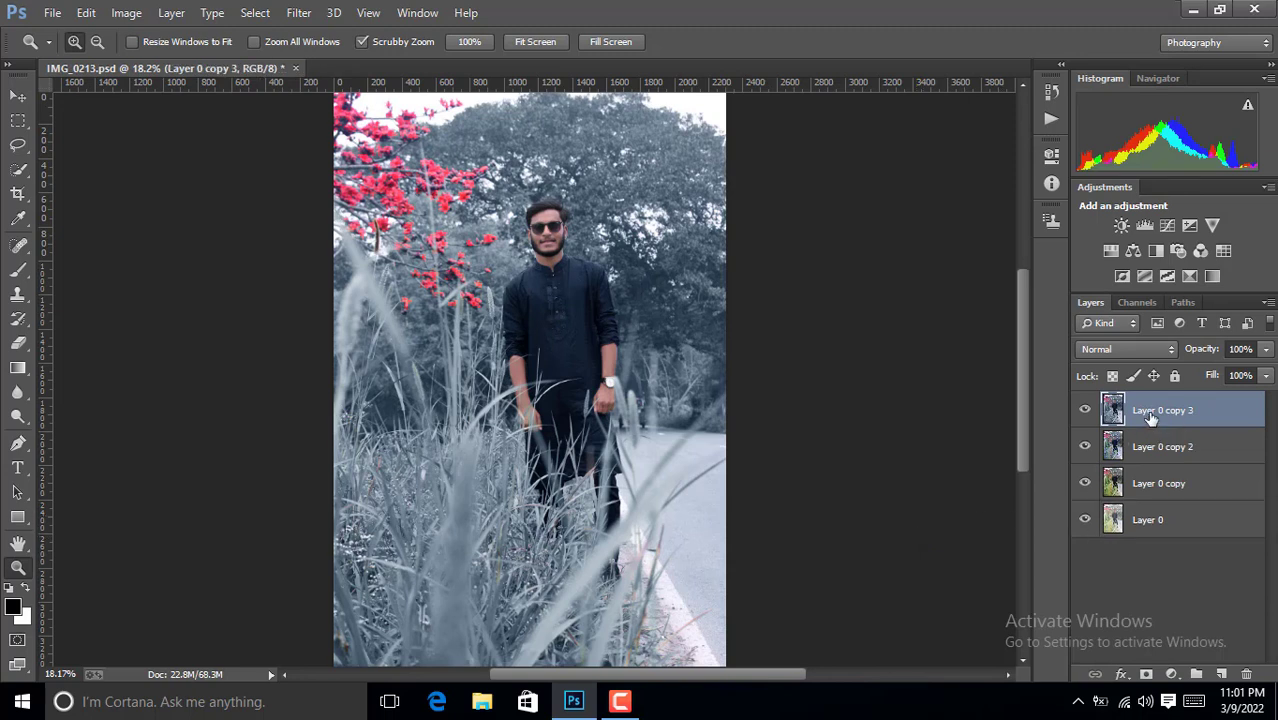
Apply an 11 px Field Blur to Layer 0 copy 3 and conceal it with a black layer mask.
{"action": "left_click", "coordinate": [300, 13]}
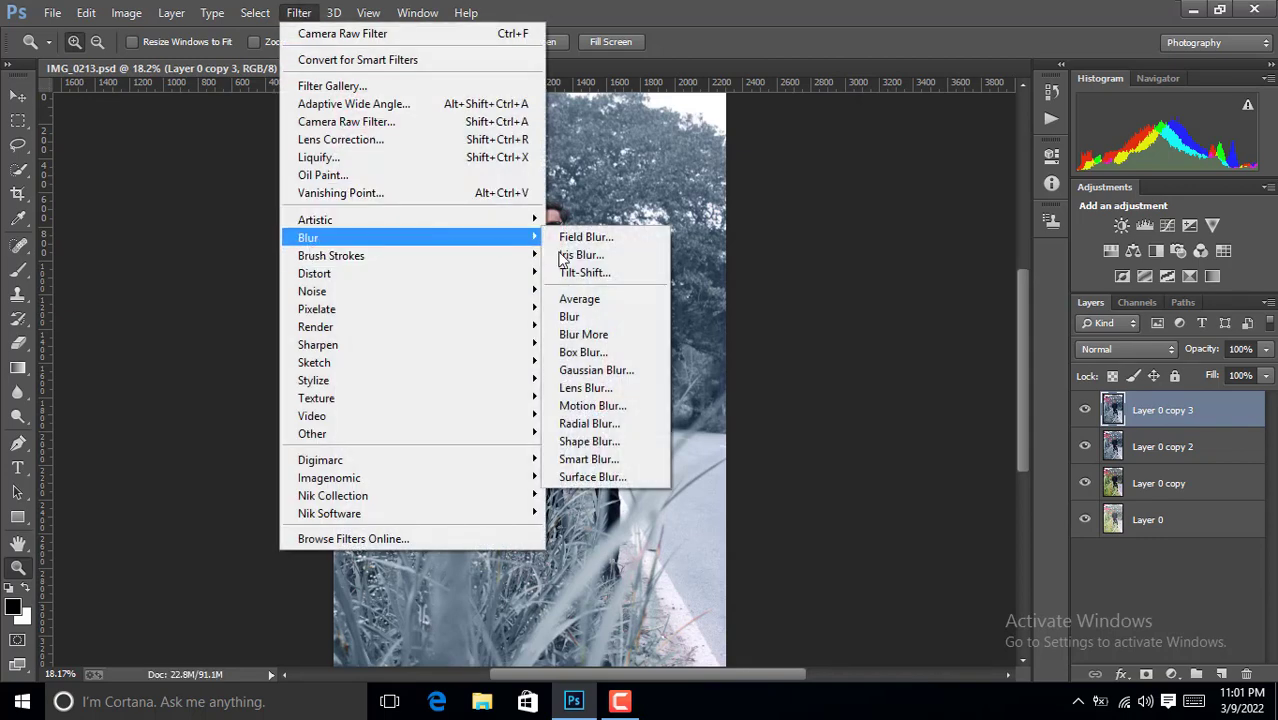
{"action": "mouse_move", "coordinate": [308, 237]}
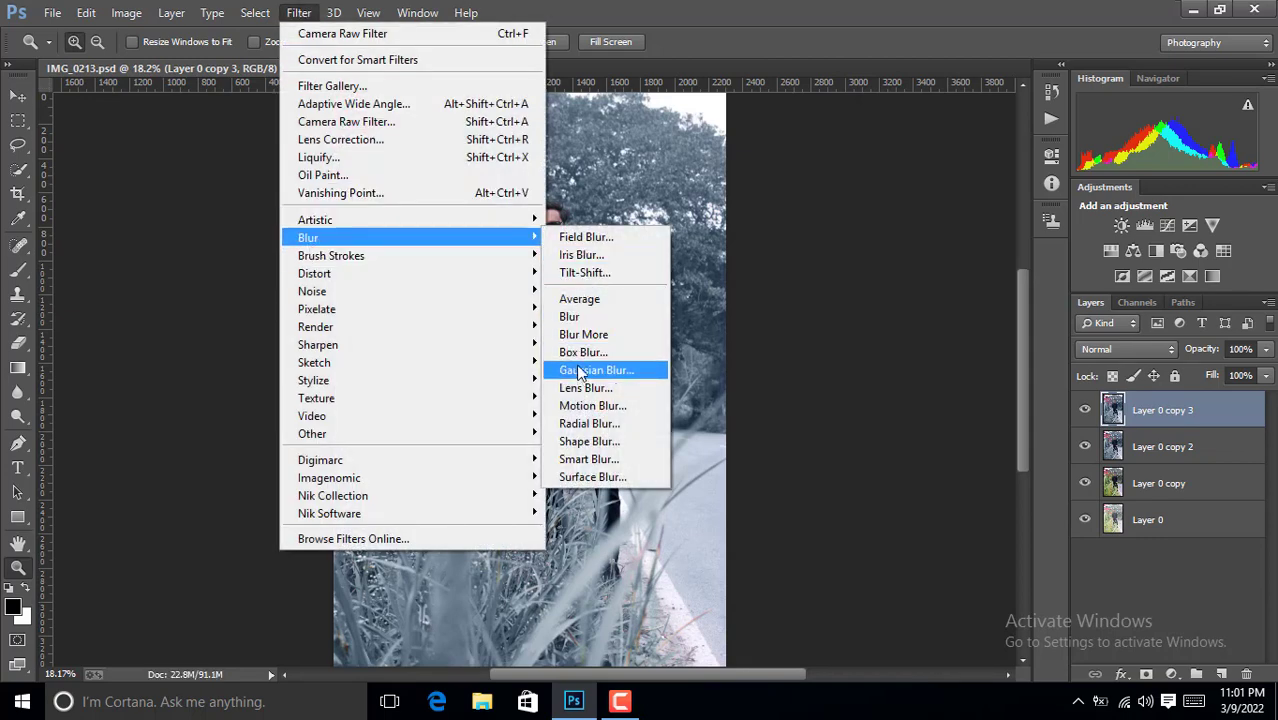
{"action": "left_click", "coordinate": [591, 244]}
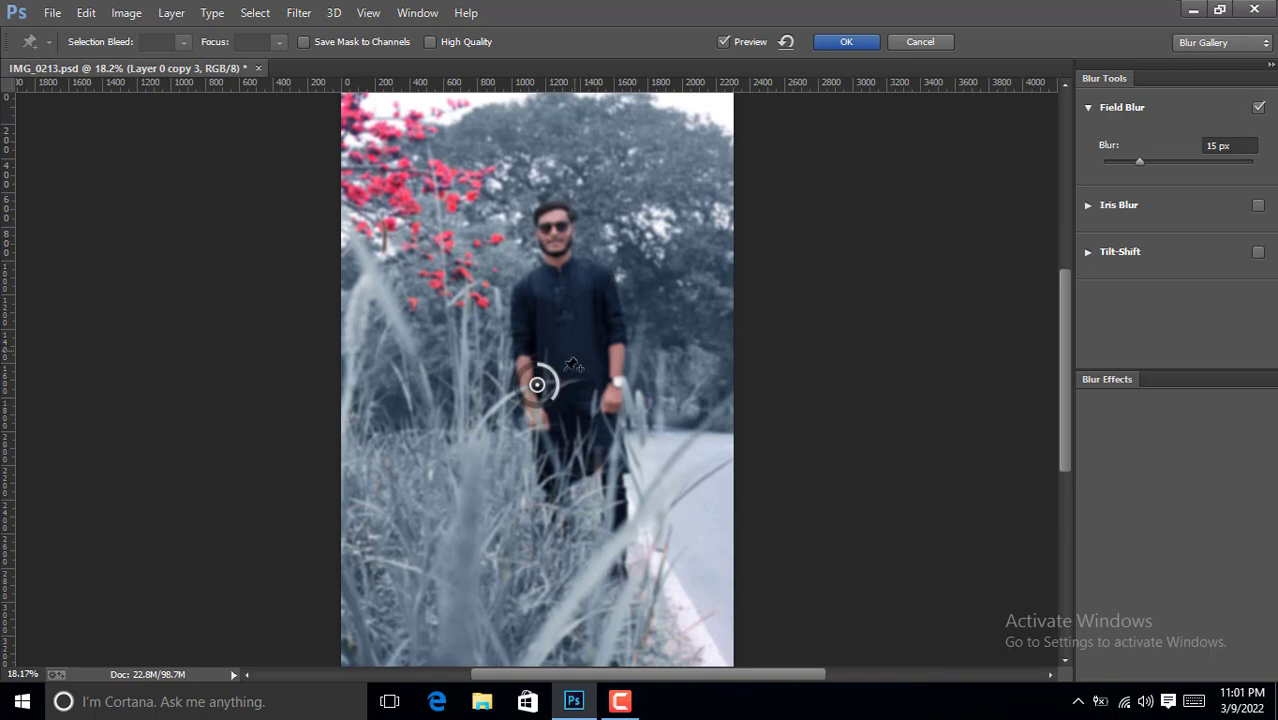
{"action": "left_click_drag", "start_coordinate": [557, 394], "coordinate": [558, 397]}
{"action": "left_click", "coordinate": [845, 42]}
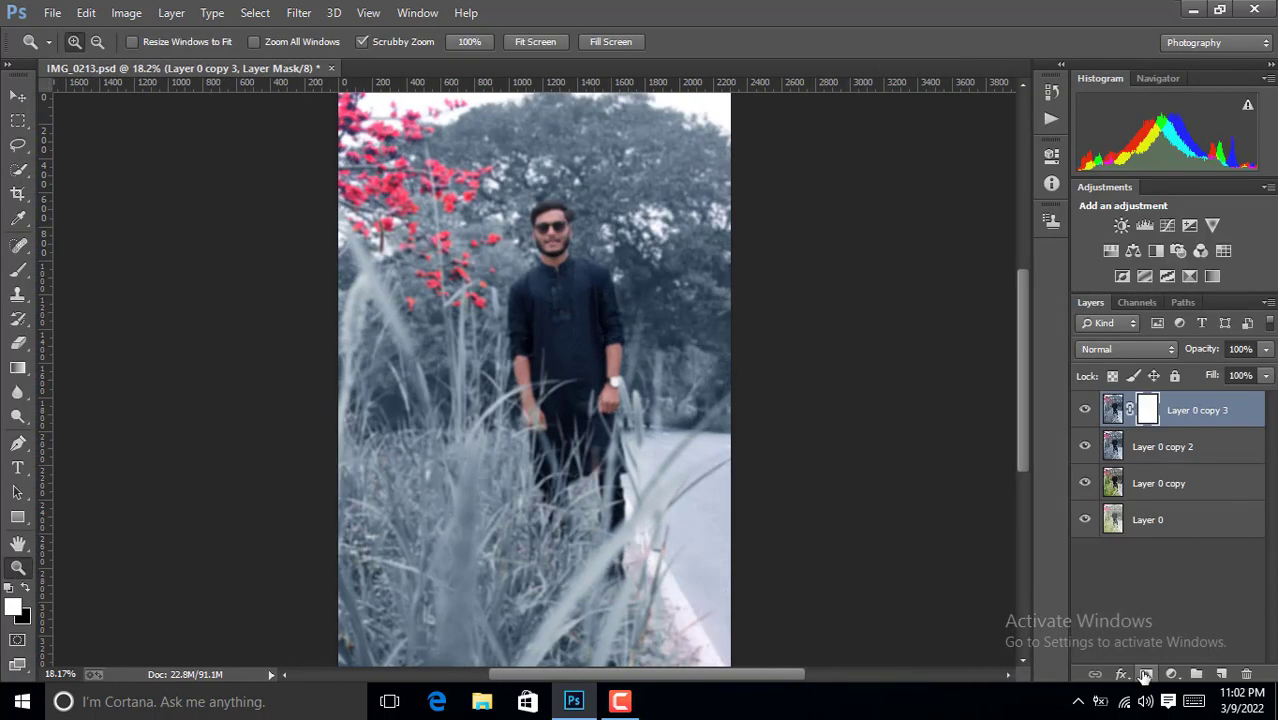
{"action": "left_click", "coordinate": [1146, 676], "text": "alt"}
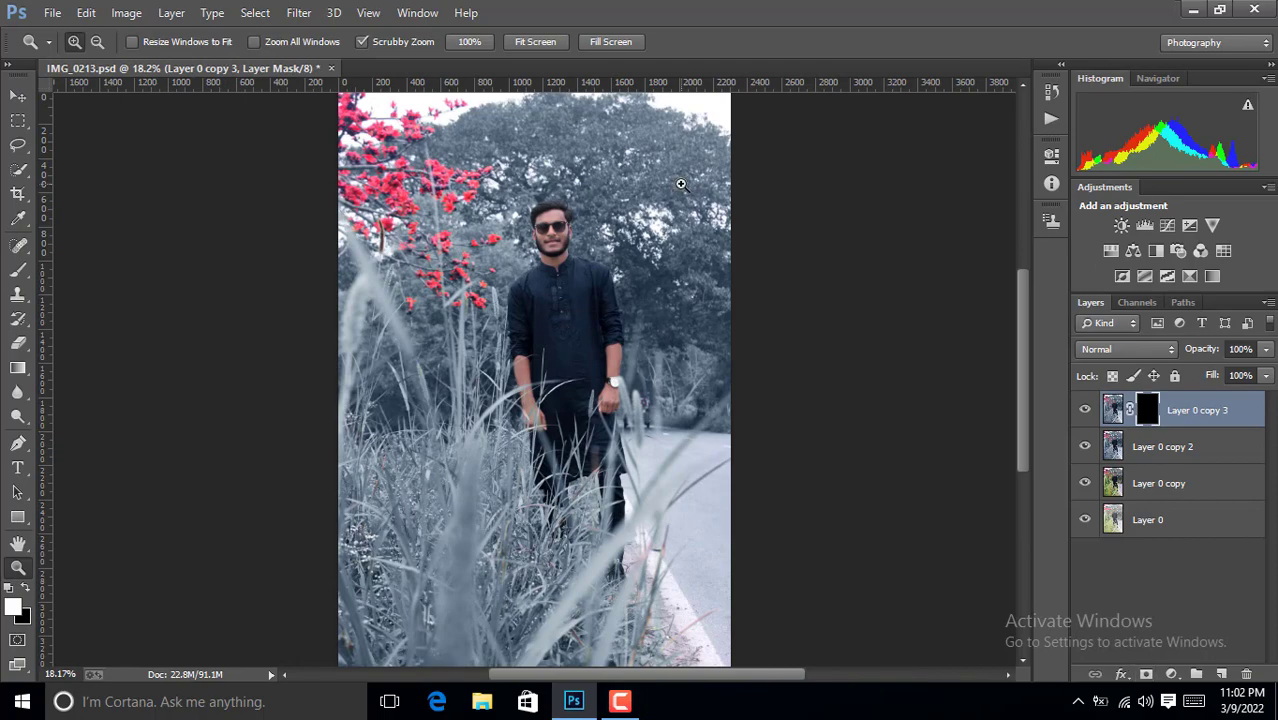
Paint white on the mask with a 118 px brush to blur the right treetops.
{"action": "mouse_move", "coordinate": [656, 183]}
{"action": "left_mouse_down"}
{"action": "mouse_move", "coordinate": [975, 350]}
{"action": "mouse_move", "coordinate": [1022, 310]}
{"action": "left_mouse_up"}
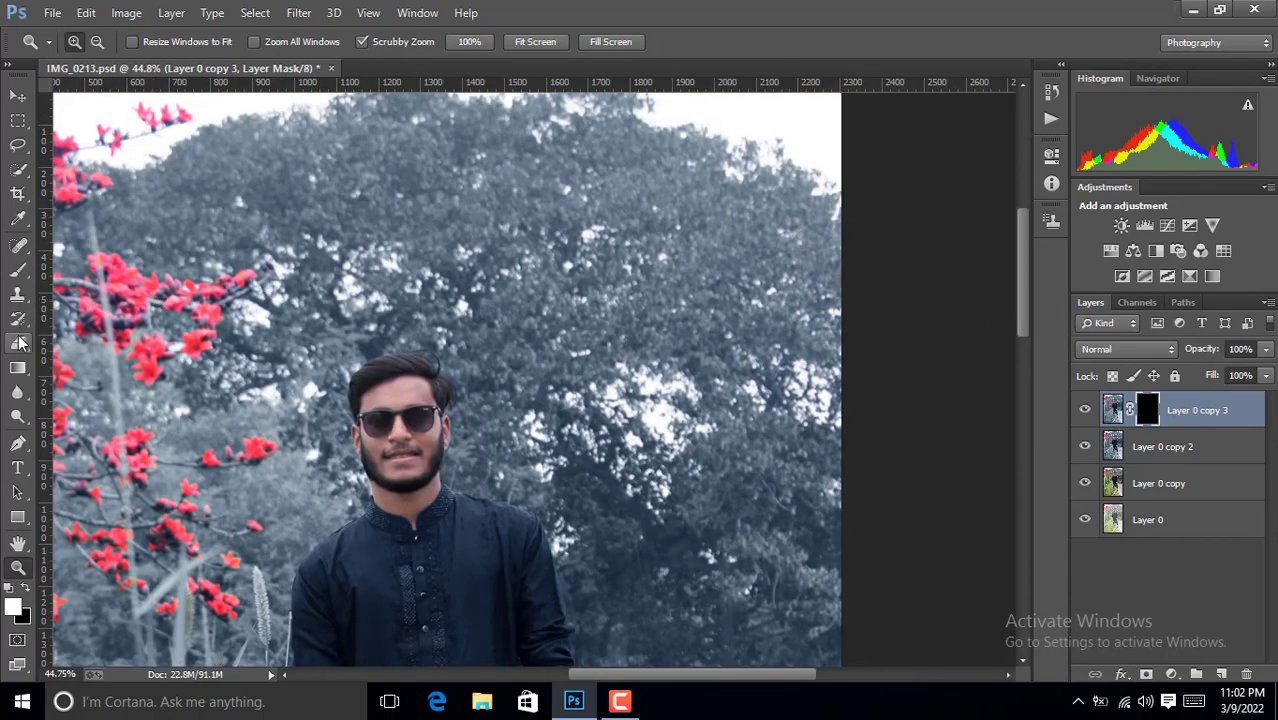
{"action": "left_click", "coordinate": [18, 270]}
{"action": "right_click", "coordinate": [572, 246]}
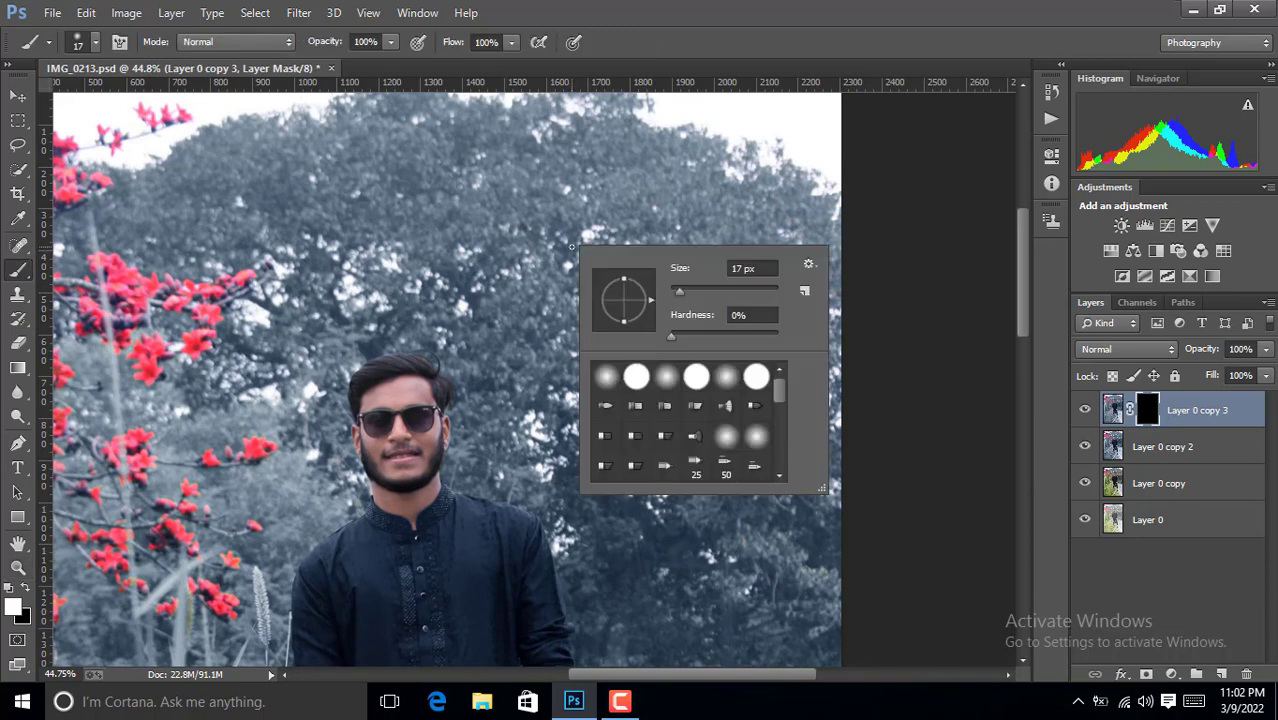
{"action": "double_click", "coordinate": [740, 268]}
{"action": "type", "text": "118"}
{"action": "key", "text": "Return"}
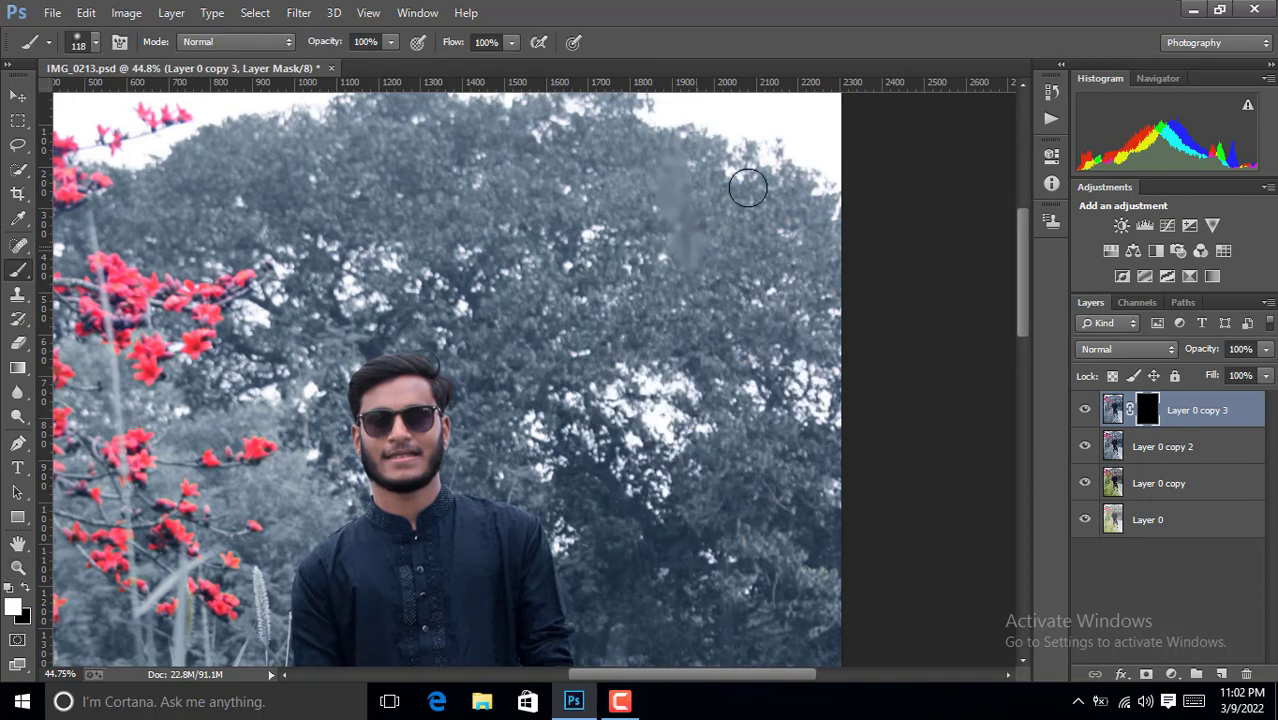
{"action": "left_click_drag", "start_coordinate": [671, 165], "coordinate": [727, 176]}
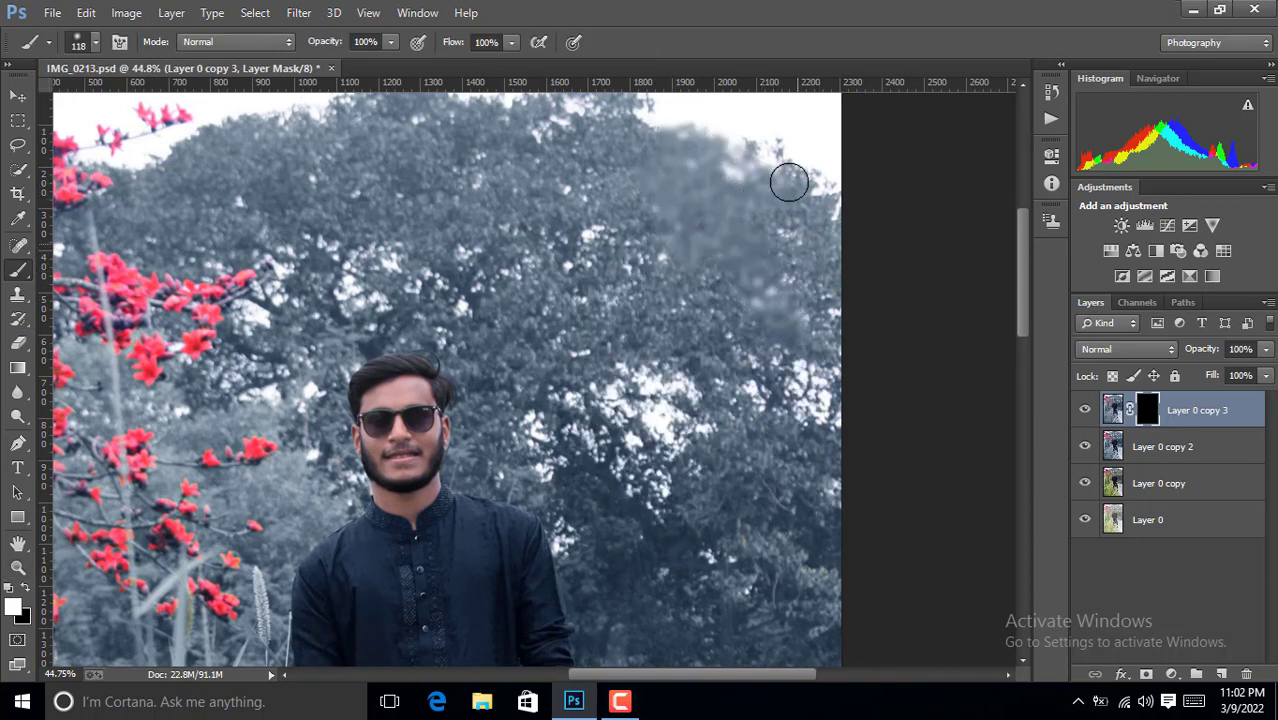
{"action": "mouse_move", "coordinate": [802, 368]}
{"action": "left_mouse_down"}
{"action": "mouse_move", "coordinate": [820, 131]}
{"action": "mouse_move", "coordinate": [567, 111]}
{"action": "mouse_move", "coordinate": [191, 214]}
{"action": "mouse_move", "coordinate": [294, 123]}
{"action": "mouse_move", "coordinate": [438, 111]}
{"action": "left_mouse_up"}
Blur the upper trees with a 279 px brush, then shrink the brush to 40 px.
{"action": "scroll", "coordinate": [1025, 305], "scroll_direction": "up", "scroll_amount": 1}
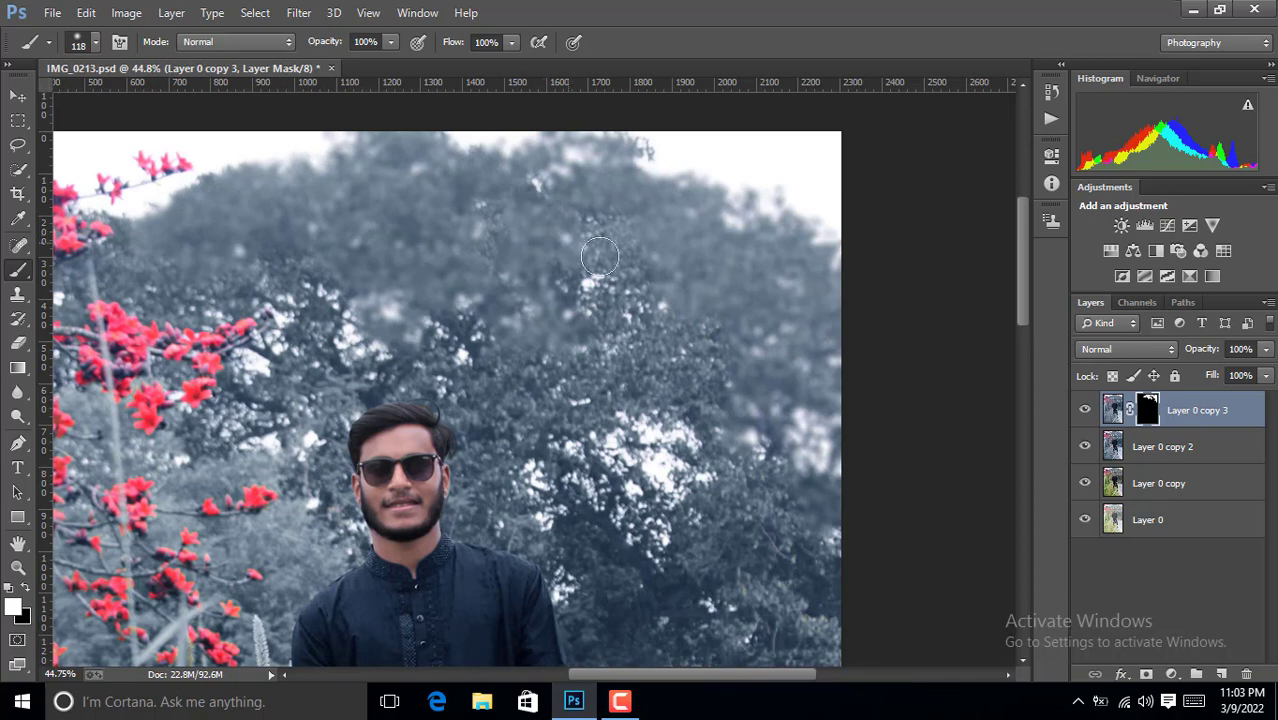
{"action": "right_click", "coordinate": [586, 359]}
{"action": "left_click_drag", "start_coordinate": [770, 372], "coordinate": [802, 372]}
{"action": "key", "text": "Return"}
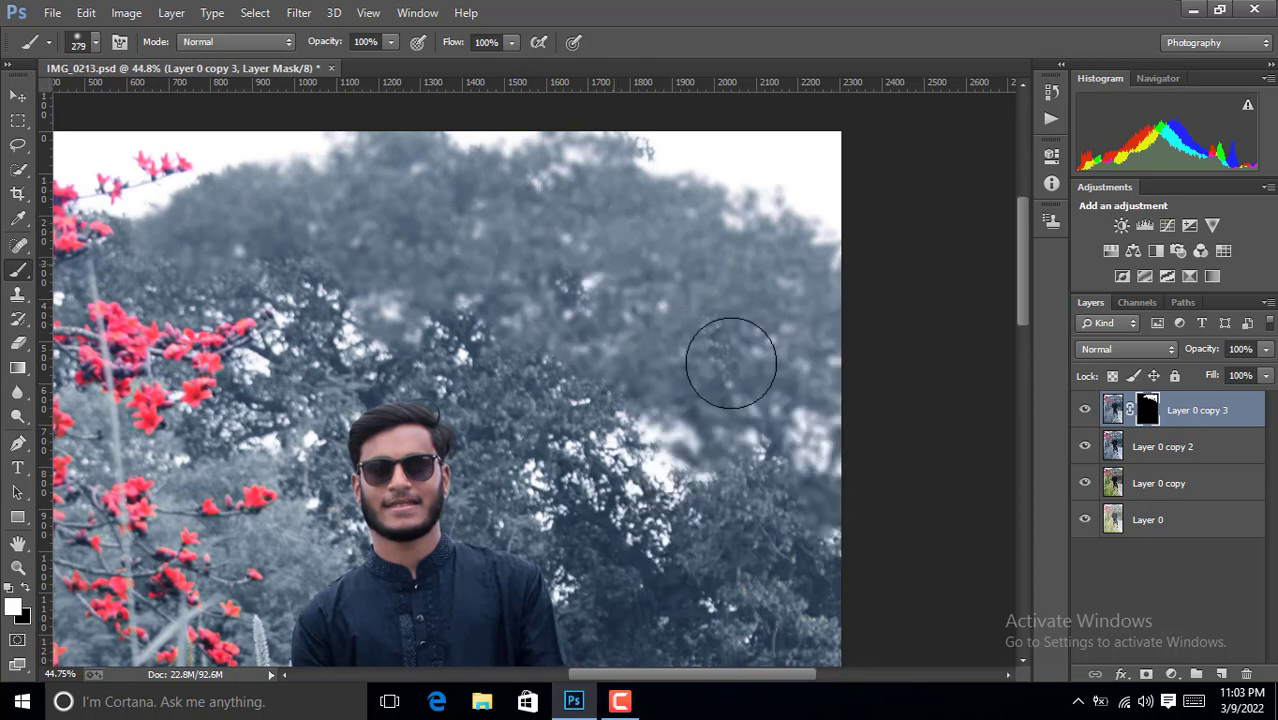
{"action": "mouse_move", "coordinate": [727, 363]}
{"action": "left_mouse_down"}
{"action": "mouse_move", "coordinate": [676, 457]}
{"action": "mouse_move", "coordinate": [369, 331]}
{"action": "mouse_move", "coordinate": [285, 257]}
{"action": "mouse_move", "coordinate": [257, 251]}
{"action": "mouse_move", "coordinate": [305, 380]}
{"action": "mouse_move", "coordinate": [282, 373]}
{"action": "left_mouse_up"}
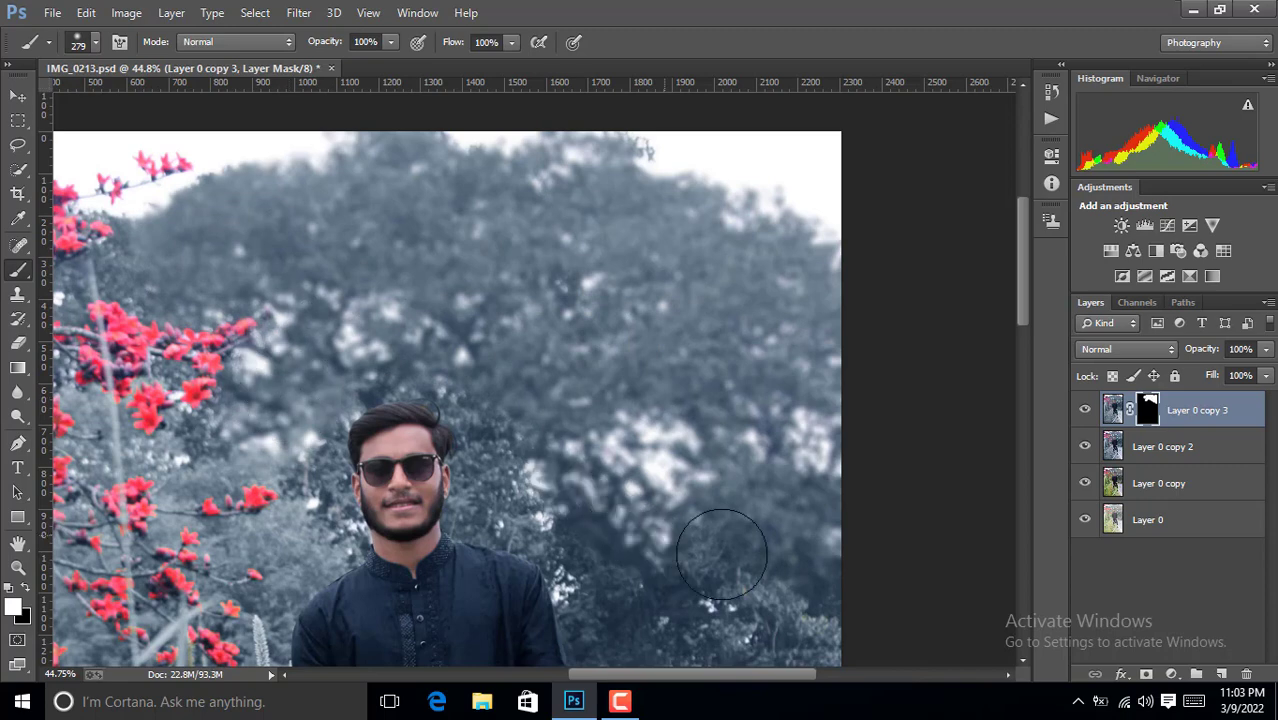
{"action": "scroll", "coordinate": [840, 373], "scroll_direction": "down", "scroll_amount": 3}
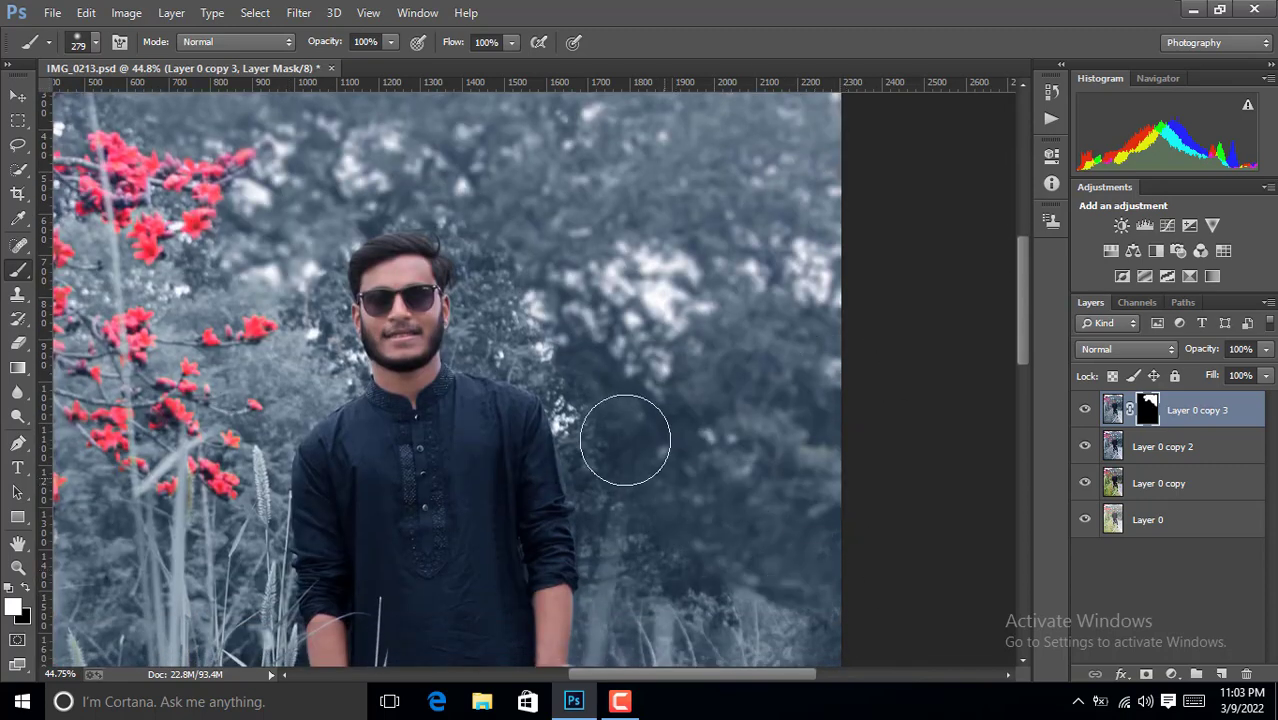
{"action": "right_click", "coordinate": [305, 272]}
{"action": "type", "text": "40"}
{"action": "key", "text": "Return"}
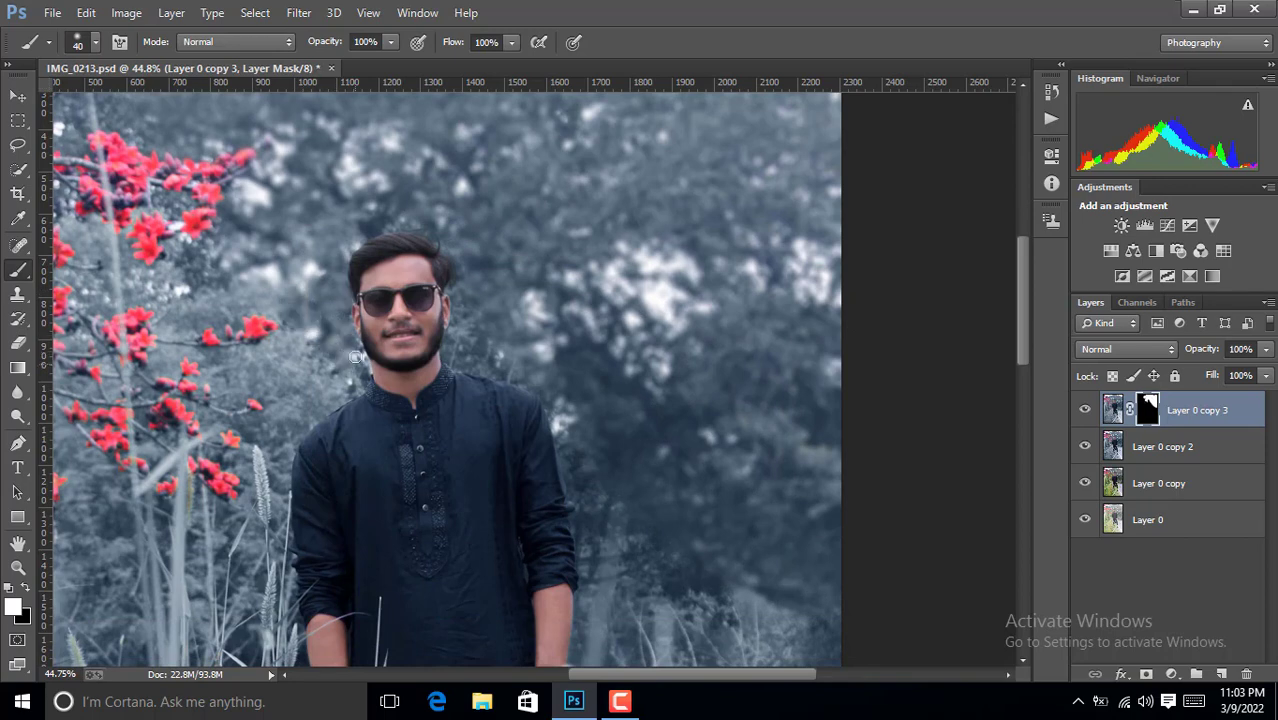
{"action": "key", "text": "ctrl+plus"}
{"action": "key", "text": "ctrl+plus"}
{"action": "key", "text": "ctrl+plus"}
{"action": "key", "text": "ctrl+plus"}
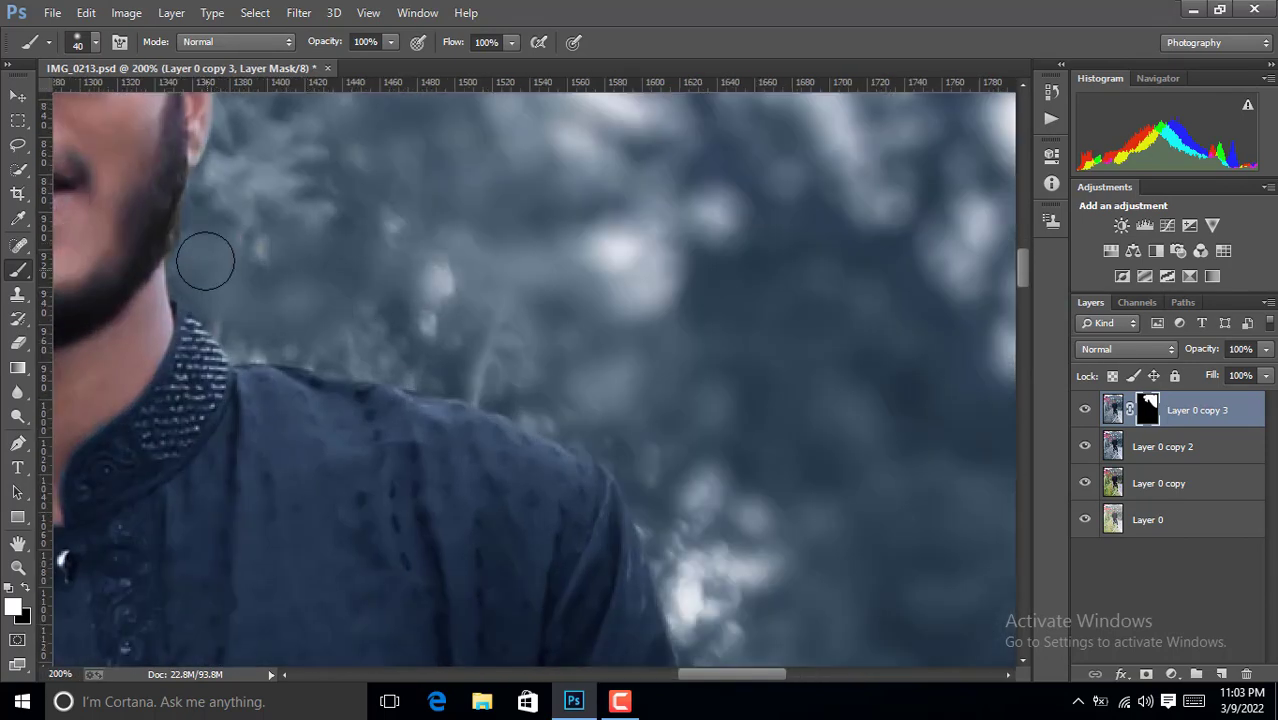
Blur the background gaps beside the shoulder, between the flowers and face, and by the jaw.
{"action": "left_click_drag", "start_coordinate": [302, 259], "coordinate": [449, 257]}
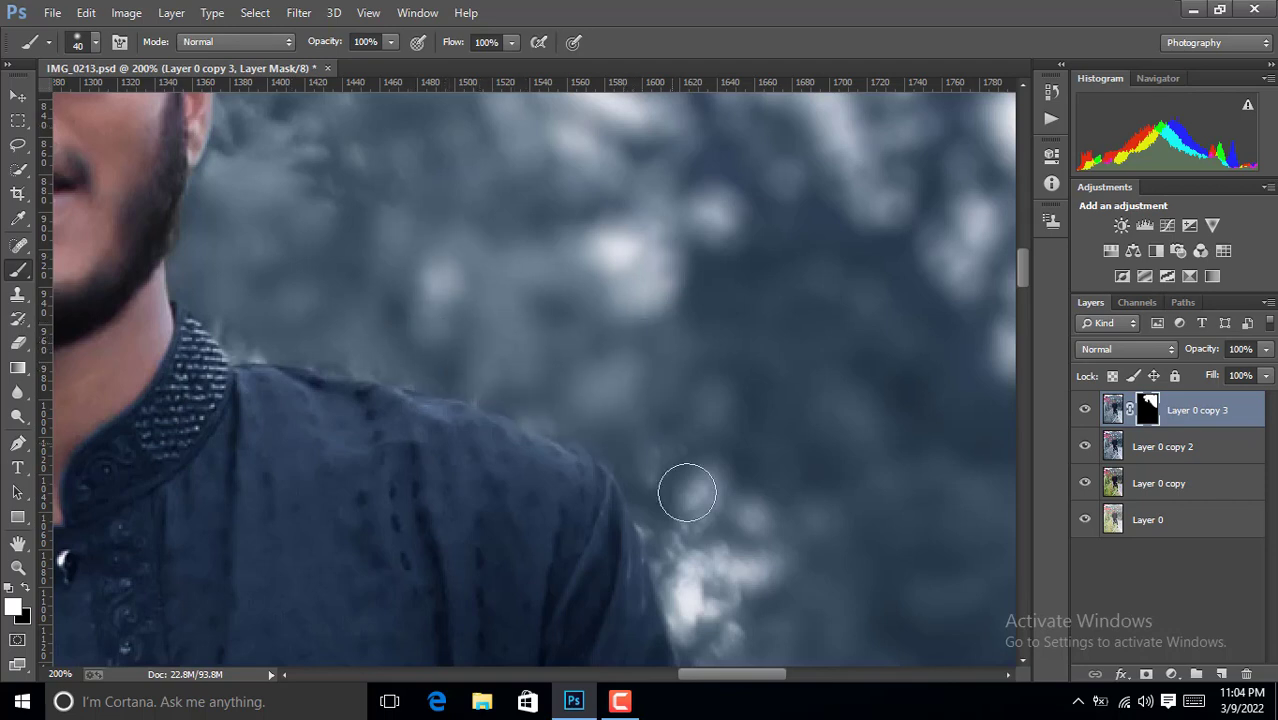
{"action": "left_click", "coordinate": [707, 588]}
{"action": "left_click_drag", "start_coordinate": [1022, 265], "coordinate": [1022, 237]}
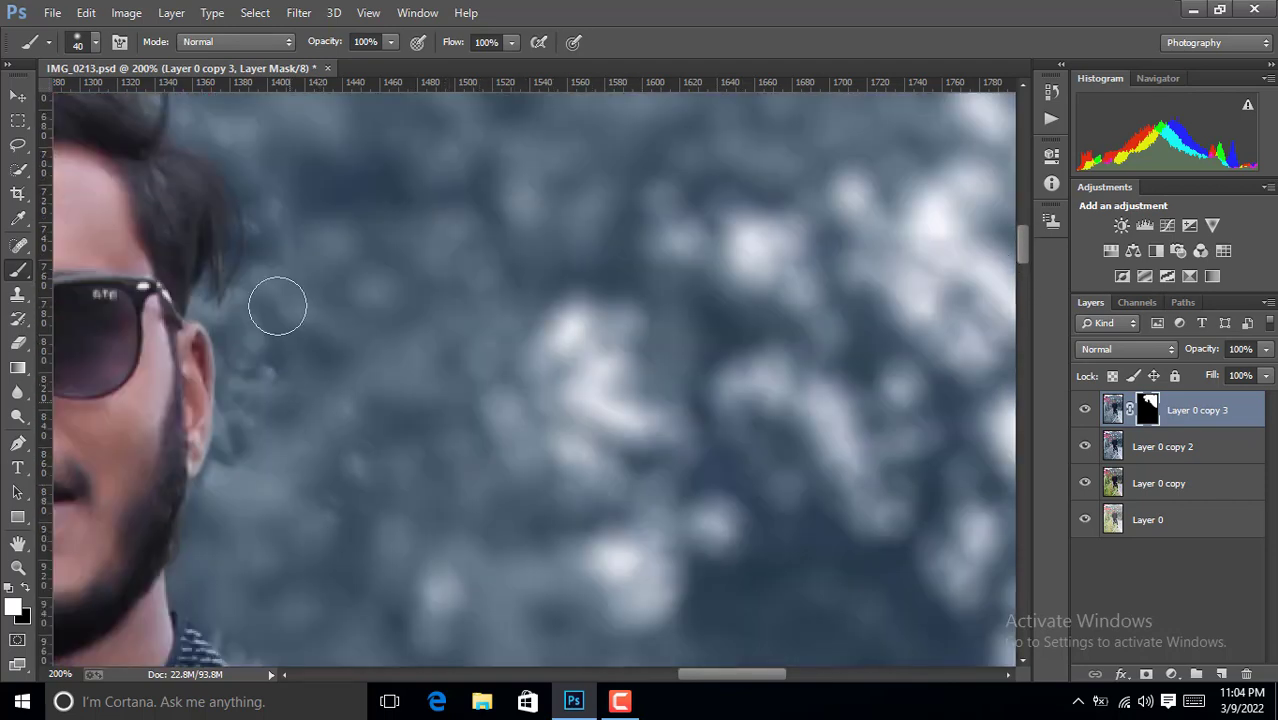
{"action": "scroll", "coordinate": [726, 640], "scroll_direction": "left", "scroll_amount": 5}
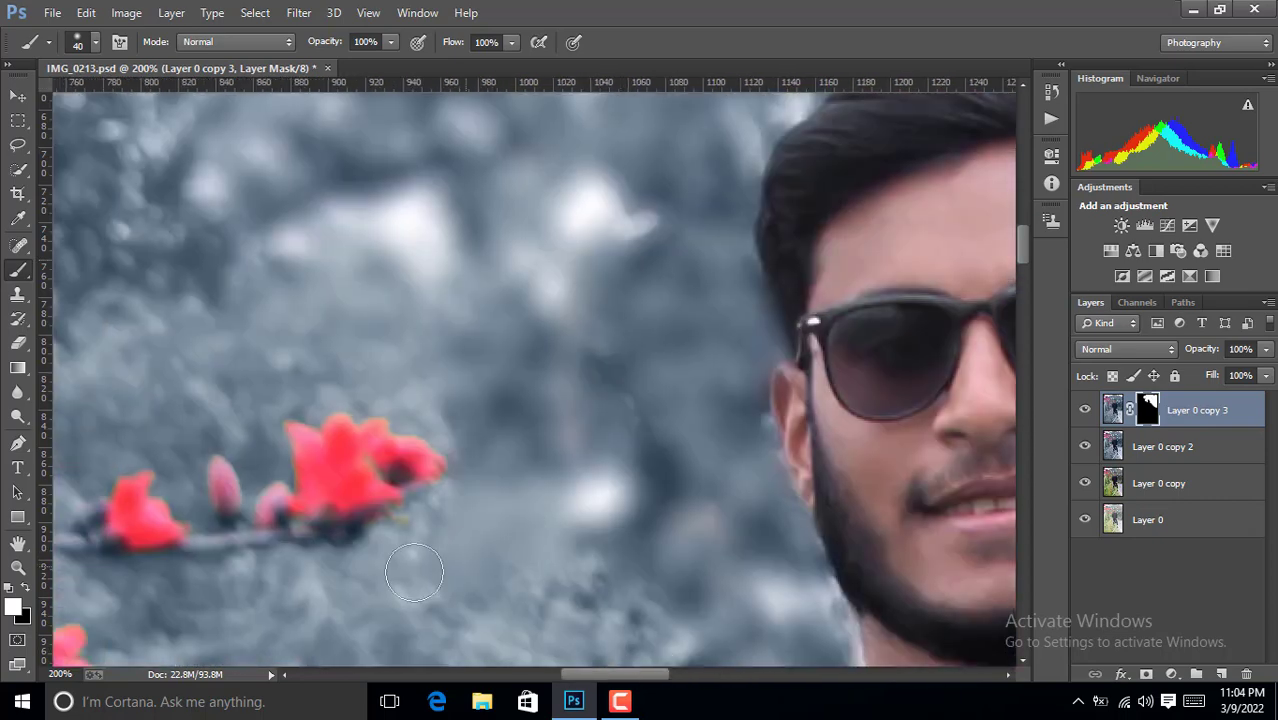
{"action": "scroll", "coordinate": [941, 482], "scroll_direction": "down", "scroll_amount": 5}
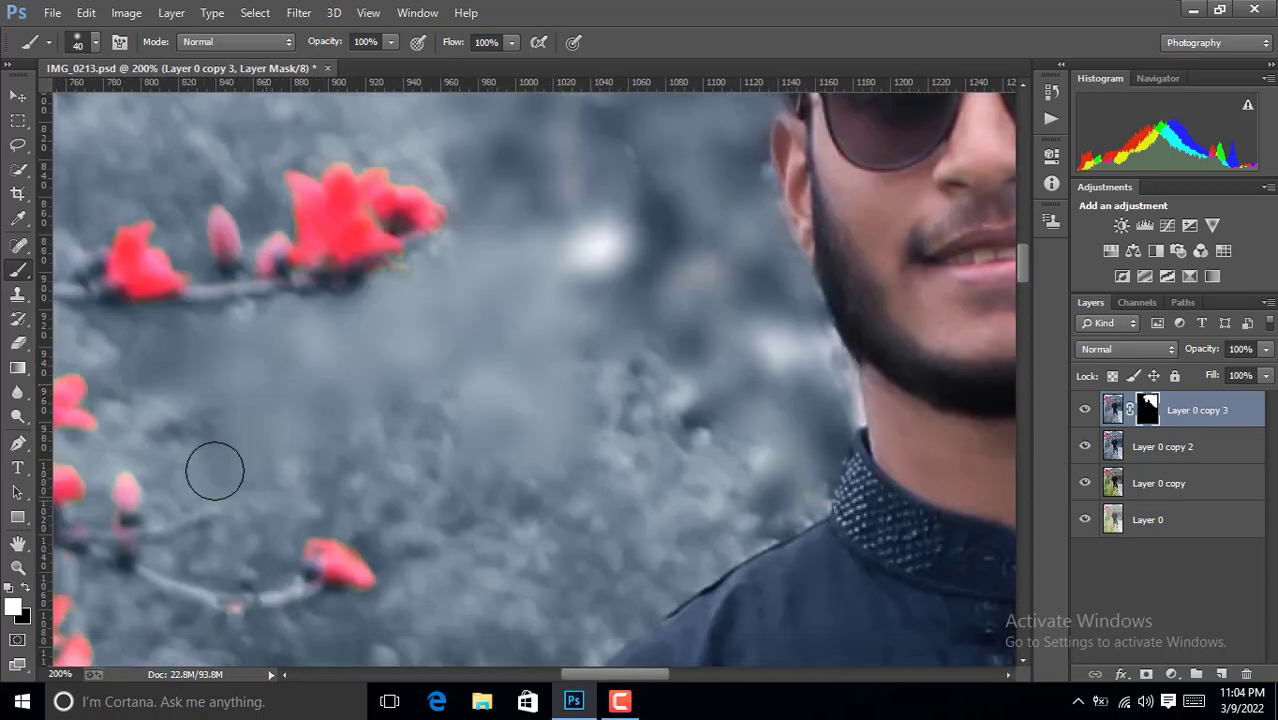
{"action": "mouse_move", "coordinate": [706, 357]}
{"action": "left_mouse_down"}
{"action": "mouse_move", "coordinate": [644, 571]}
{"action": "mouse_move", "coordinate": [485, 516]}
{"action": "mouse_move", "coordinate": [519, 553]}
{"action": "mouse_move", "coordinate": [384, 614]}
{"action": "left_mouse_up"}
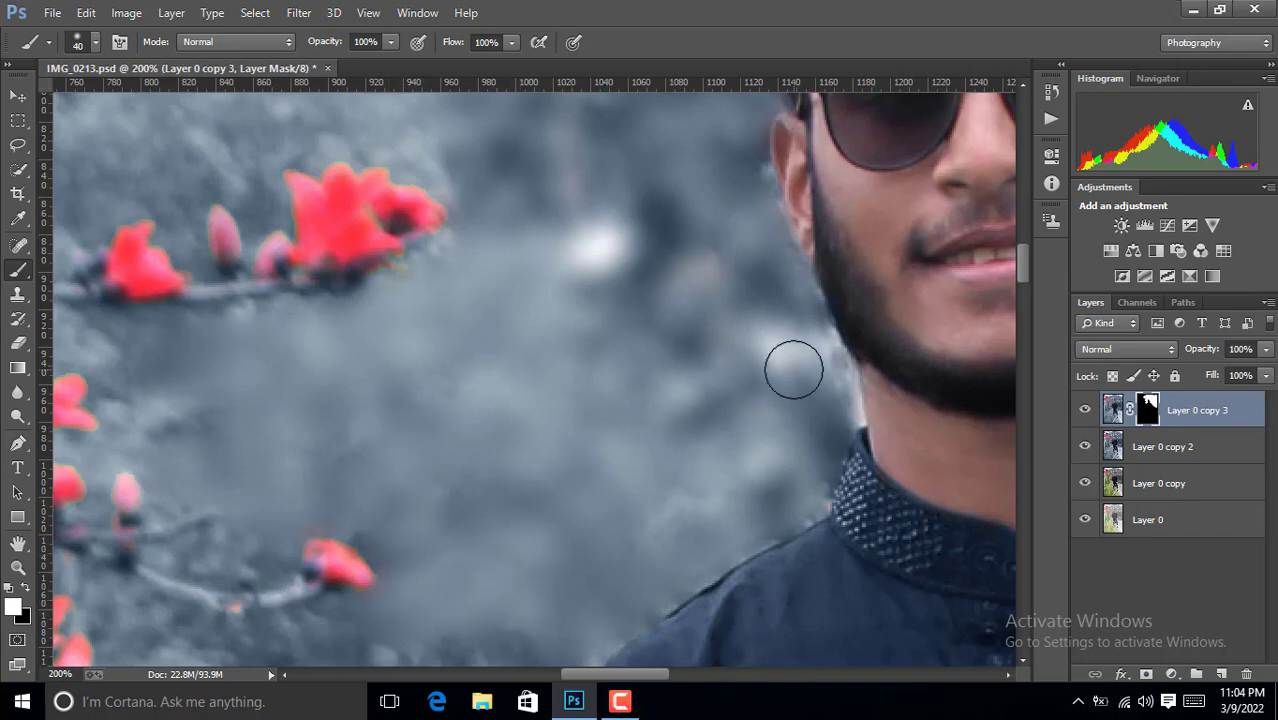
{"action": "scroll", "coordinate": [330, 390], "scroll_direction": "left", "scroll_amount": 3}
{"action": "mouse_move", "coordinate": [330, 390]}
{"action": "left_mouse_down"}
{"action": "mouse_move", "coordinate": [516, 360]}
{"action": "mouse_move", "coordinate": [610, 555]}
{"action": "left_mouse_up"}
Blur the background above the flower branch and around the upper flower cluster.
{"action": "scroll", "coordinate": [996, 256], "scroll_direction": "up", "scroll_amount": 3}
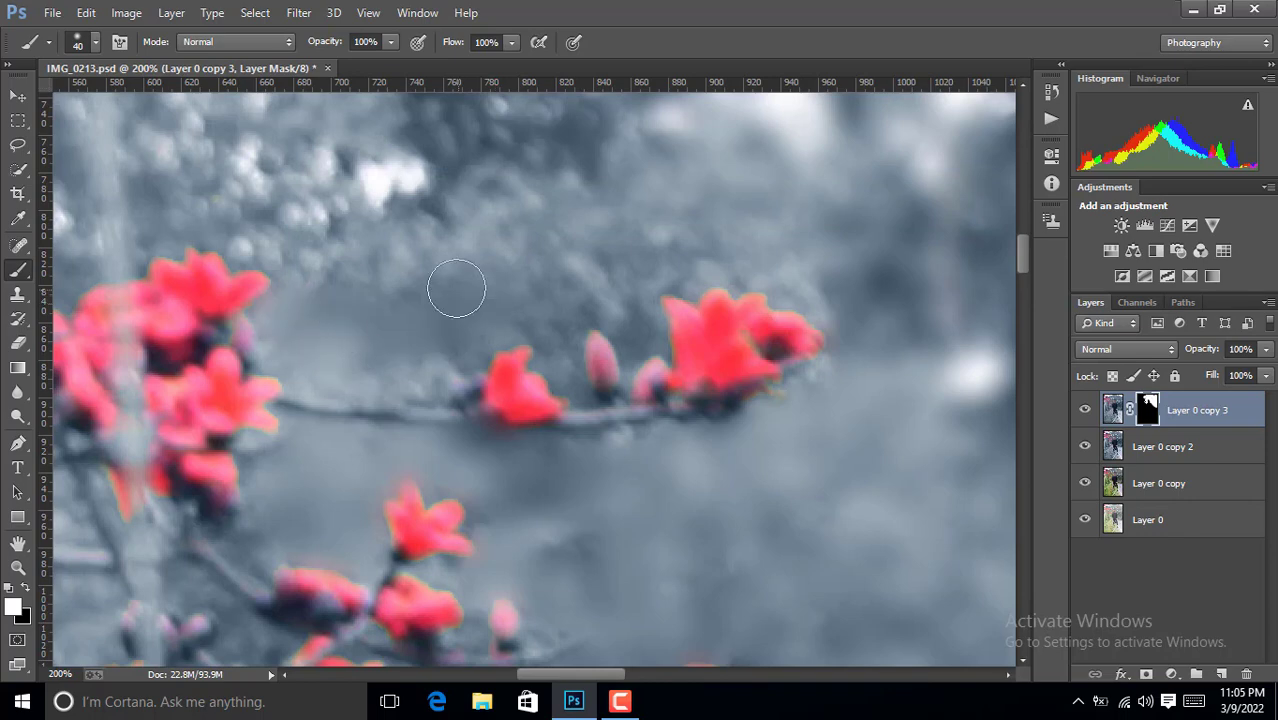
{"action": "mouse_move", "coordinate": [488, 223]}
{"action": "left_mouse_down"}
{"action": "mouse_move", "coordinate": [220, 200]}
{"action": "mouse_move", "coordinate": [243, 181]}
{"action": "left_mouse_up"}
{"action": "scroll", "coordinate": [538, 339], "scroll_direction": "up", "scroll_amount": 4}
{"action": "mouse_move", "coordinate": [538, 339]}
{"action": "left_mouse_down"}
{"action": "mouse_move", "coordinate": [385, 342]}
{"action": "mouse_move", "coordinate": [120, 314]}
{"action": "mouse_move", "coordinate": [200, 245]}
{"action": "mouse_move", "coordinate": [311, 244]}
{"action": "left_mouse_up"}
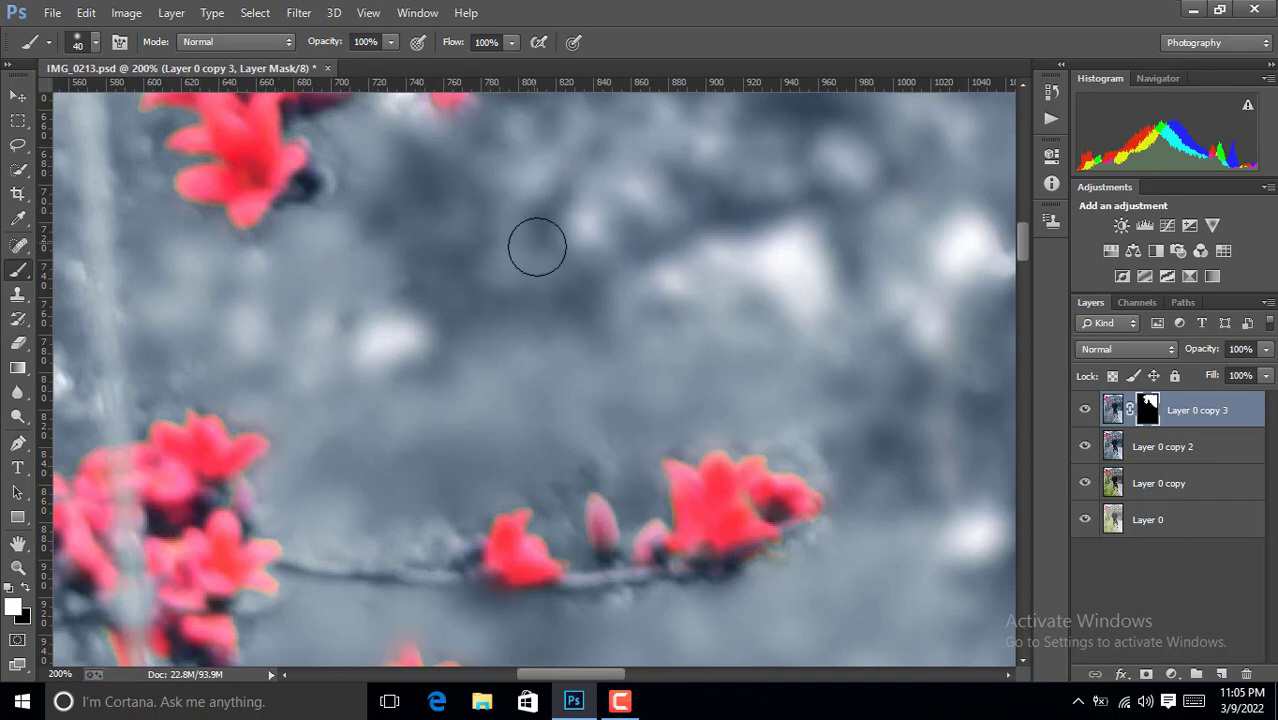
{"action": "scroll", "coordinate": [1026, 238], "scroll_direction": "up", "scroll_amount": 5}
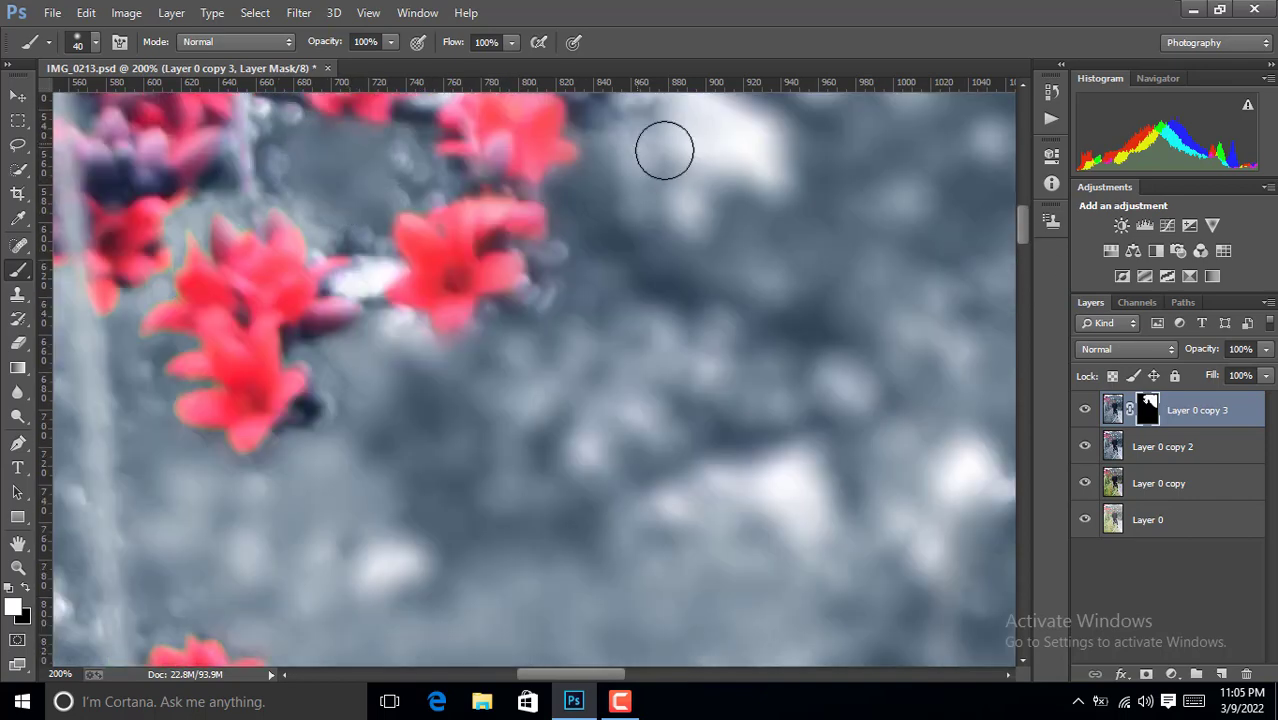
{"action": "scroll", "coordinate": [998, 225], "scroll_direction": "up", "scroll_amount": 5}
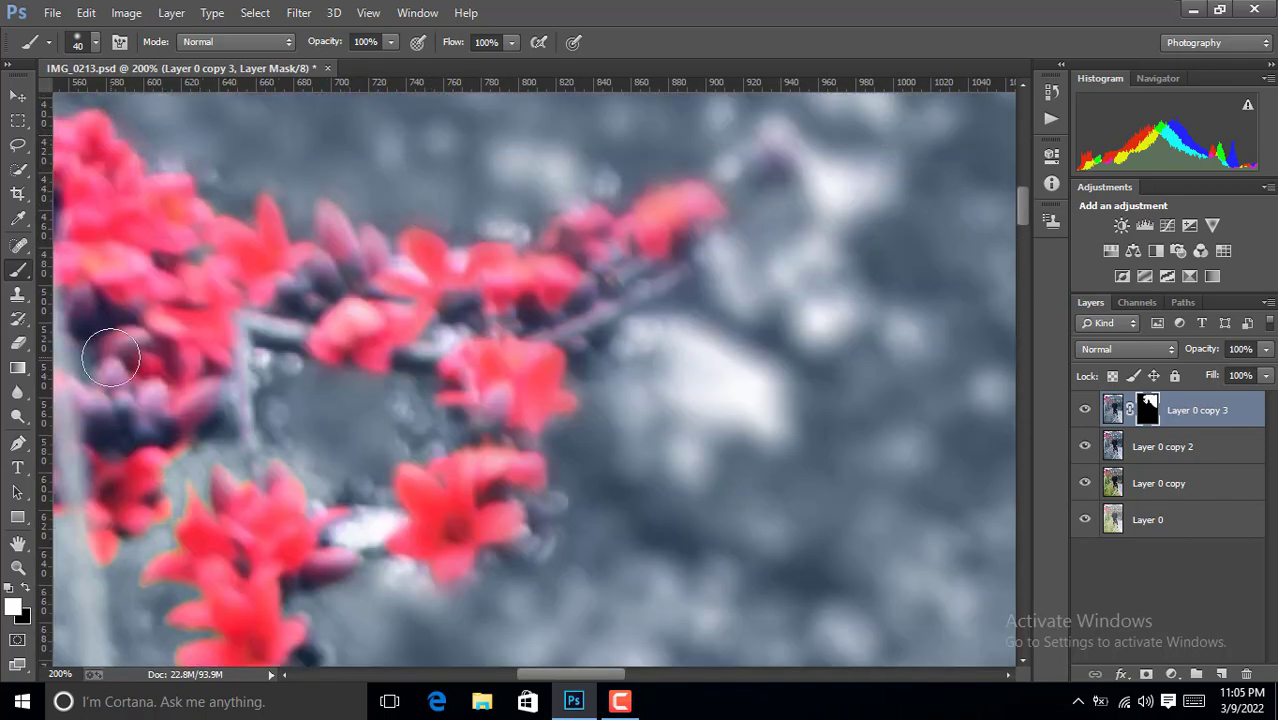
{"action": "left_click", "coordinate": [18, 567]}
{"action": "mouse_move", "coordinate": [450, 432]}
{"action": "left_mouse_down"}
{"action": "mouse_move", "coordinate": [359, 432]}
{"action": "mouse_move", "coordinate": [430, 432]}
{"action": "left_mouse_up"}
{"action": "key", "text": "b"}
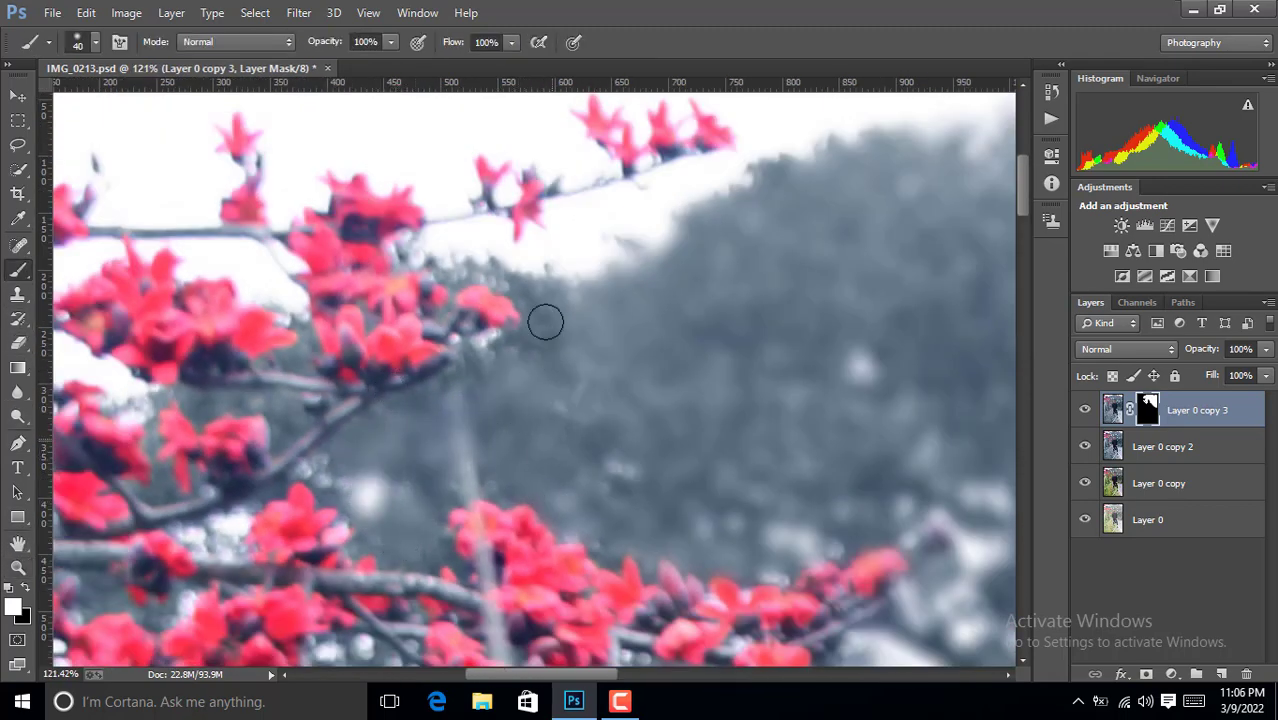
{"action": "left_click_drag", "start_coordinate": [545, 322], "coordinate": [559, 362]}
Zoom onto the shirt and grass and set the mask brush, trying 128 px and 43 px.
{"action": "key", "text": "z"}
{"action": "left_click_drag", "start_coordinate": [379, 499], "coordinate": [650, 302]}
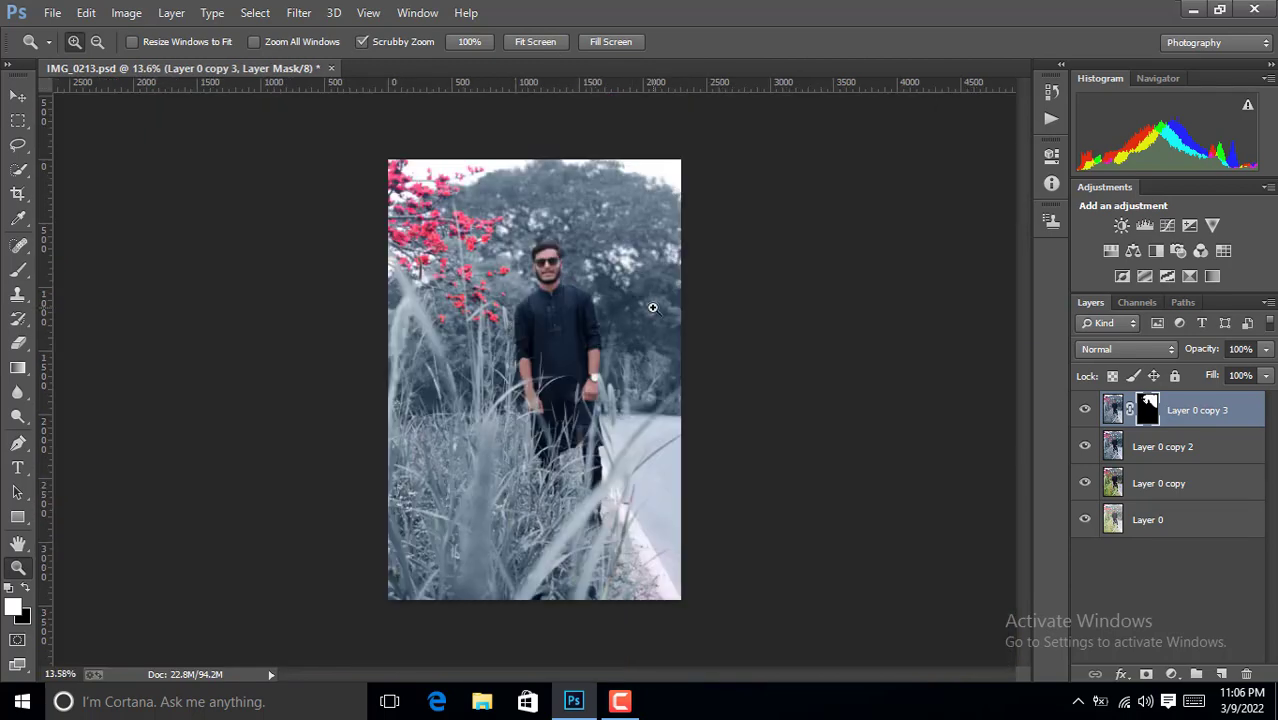
{"action": "left_click_drag", "start_coordinate": [151, 365], "coordinate": [60, 330]}
{"action": "left_click", "coordinate": [19, 271]}
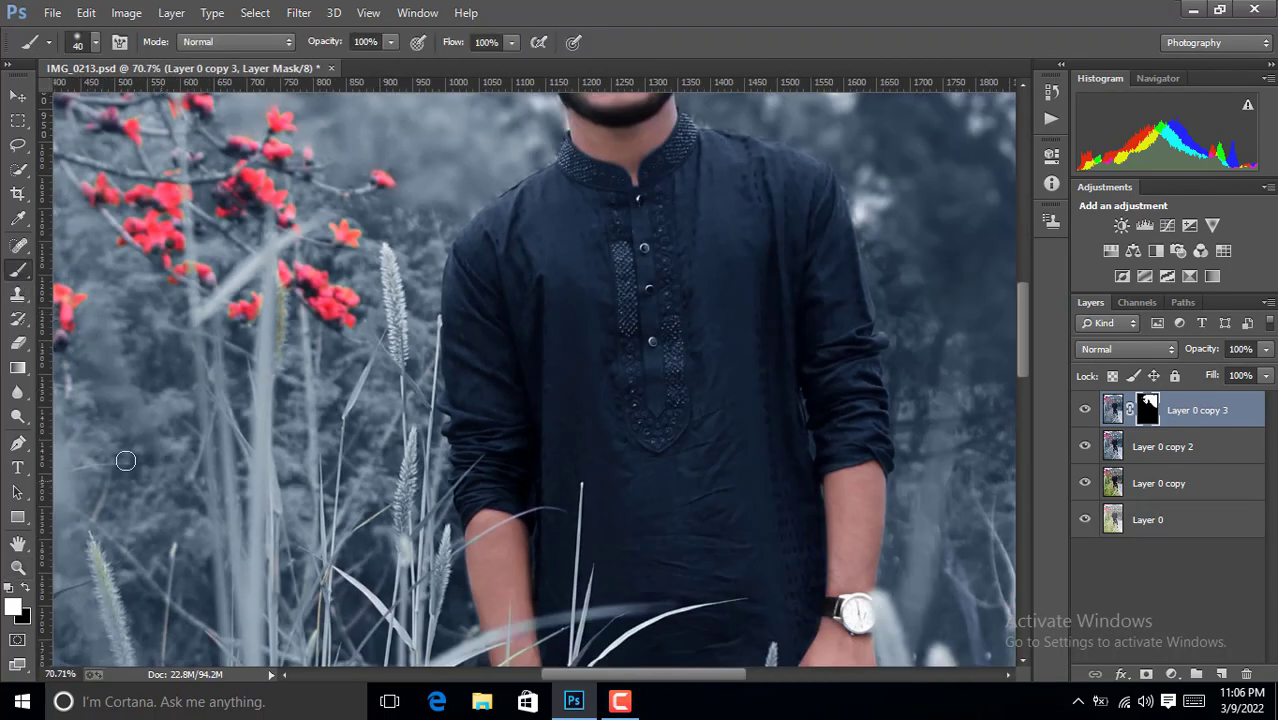
{"action": "right_click", "coordinate": [140, 560]}
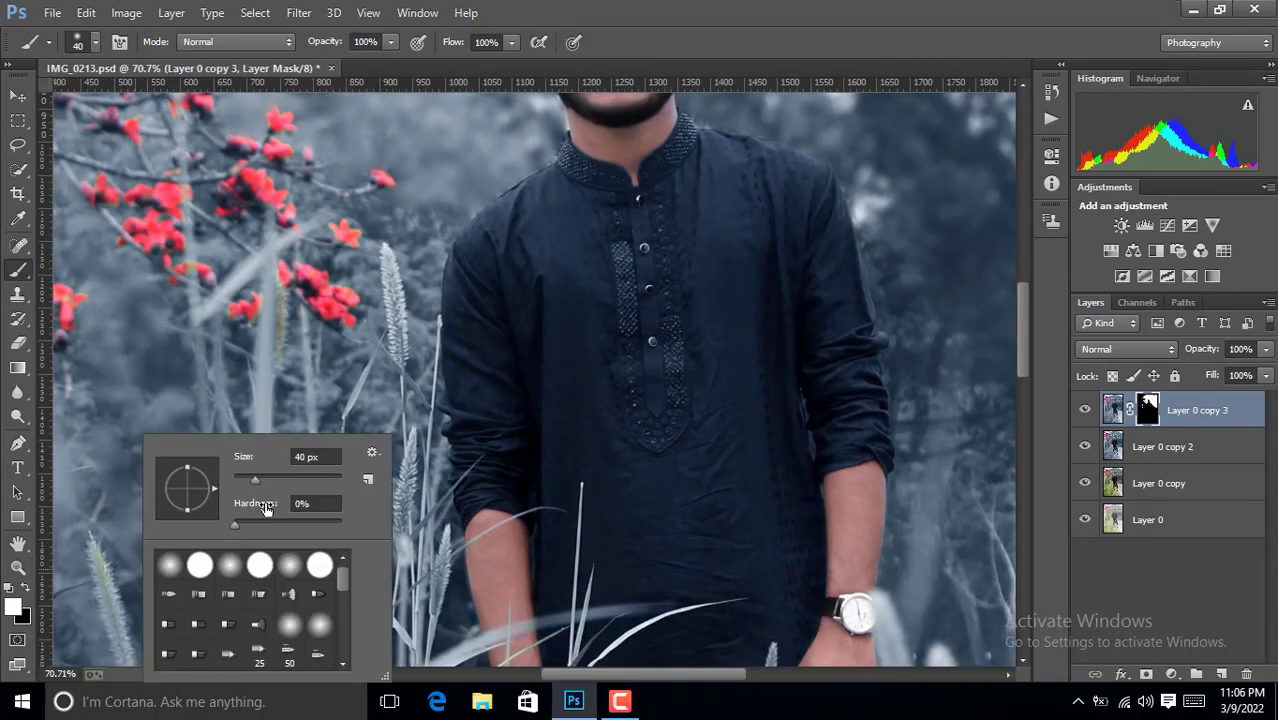
{"action": "left_click_drag", "start_coordinate": [240, 488], "coordinate": [290, 488]}
{"action": "right_click", "coordinate": [340, 324]}
{"action": "left_click", "coordinate": [478, 364]}
{"action": "left_click", "coordinate": [436, 231]}
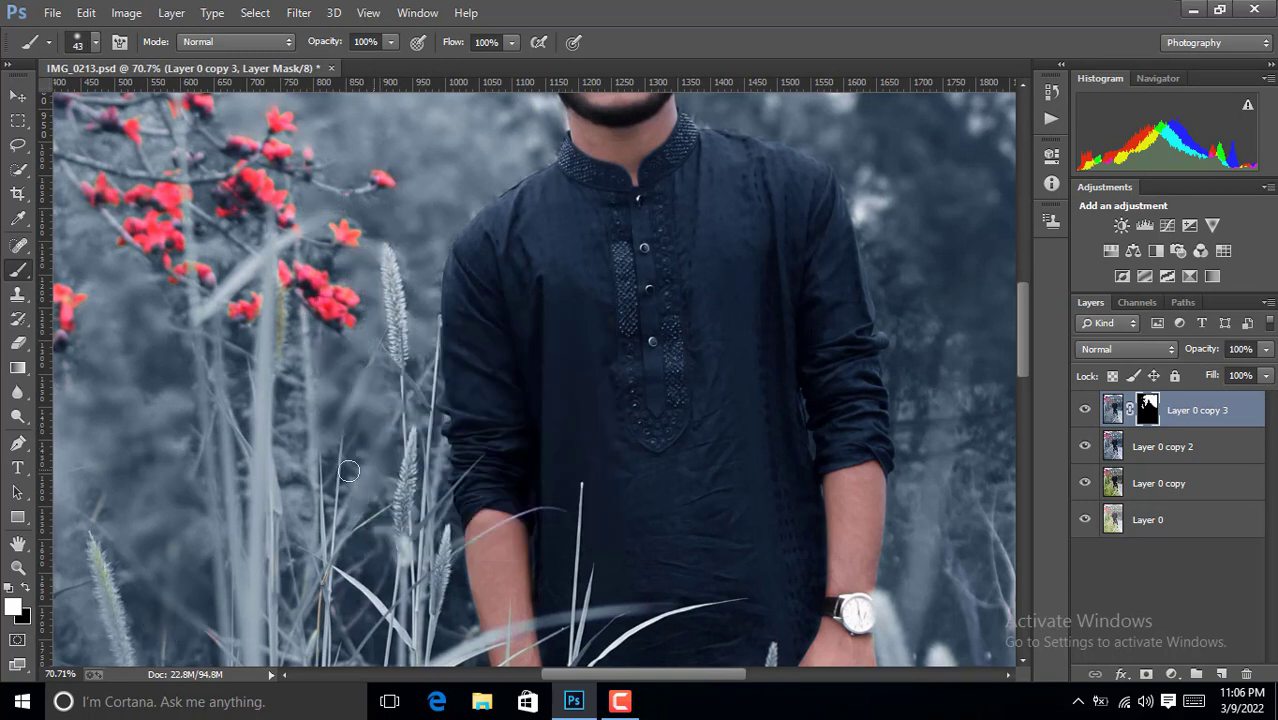
Extend the blur over the grass and road near the hands and legs with a 118 px brush.
{"action": "scroll", "coordinate": [608, 630], "scroll_direction": "right", "scroll_amount": 5}
{"action": "scroll", "coordinate": [614, 242], "scroll_direction": "right", "scroll_amount": 1}
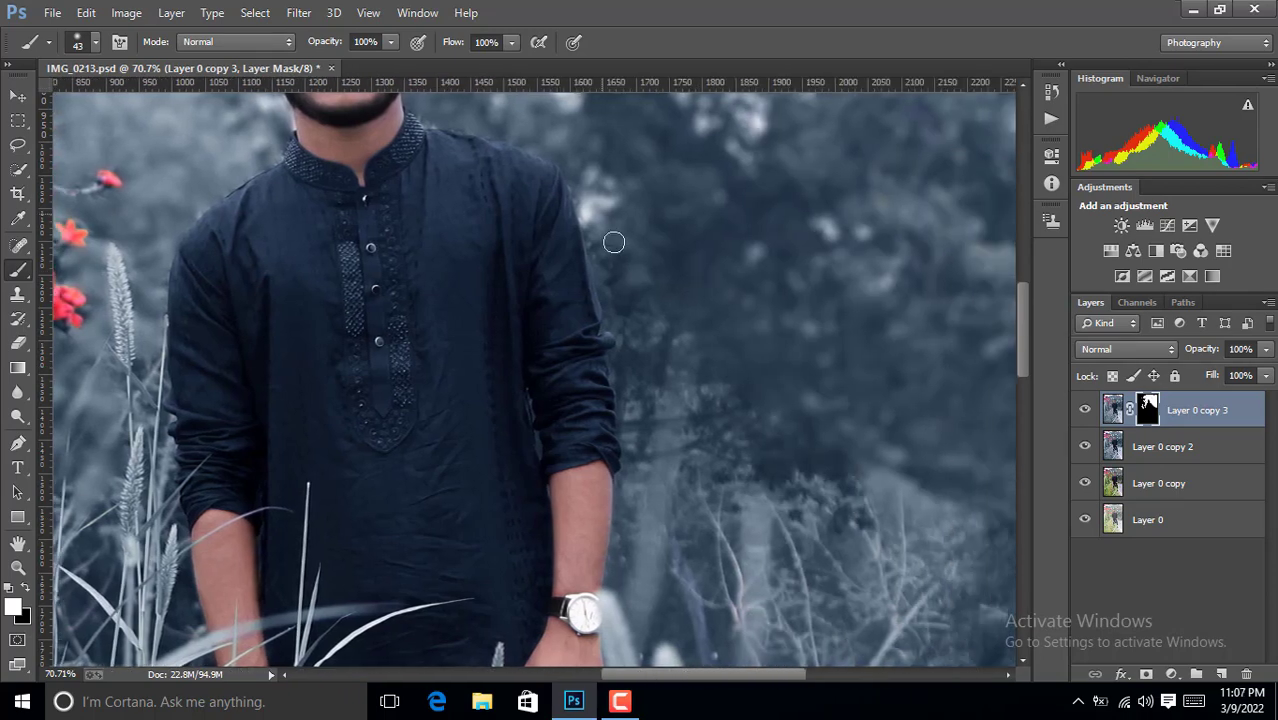
{"action": "right_click", "coordinate": [684, 366]}
{"action": "key", "text": "Return"}
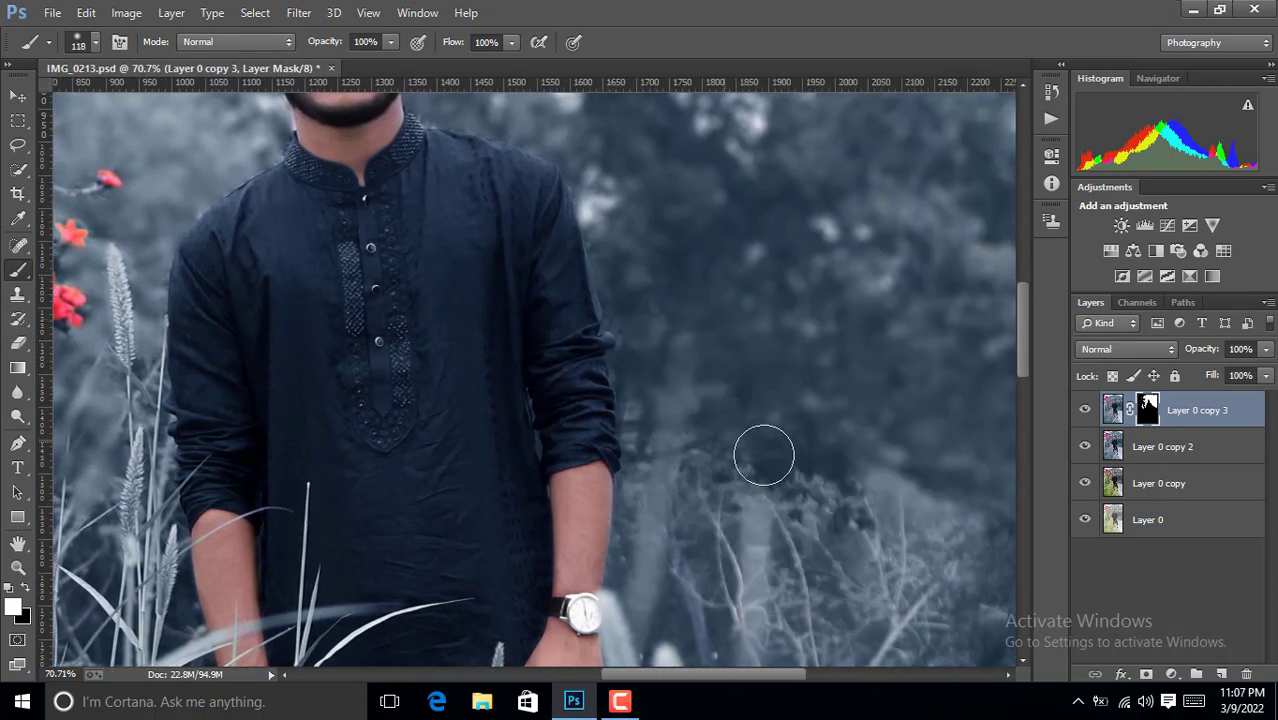
{"action": "scroll", "coordinate": [920, 360], "scroll_direction": "down", "scroll_amount": 4}
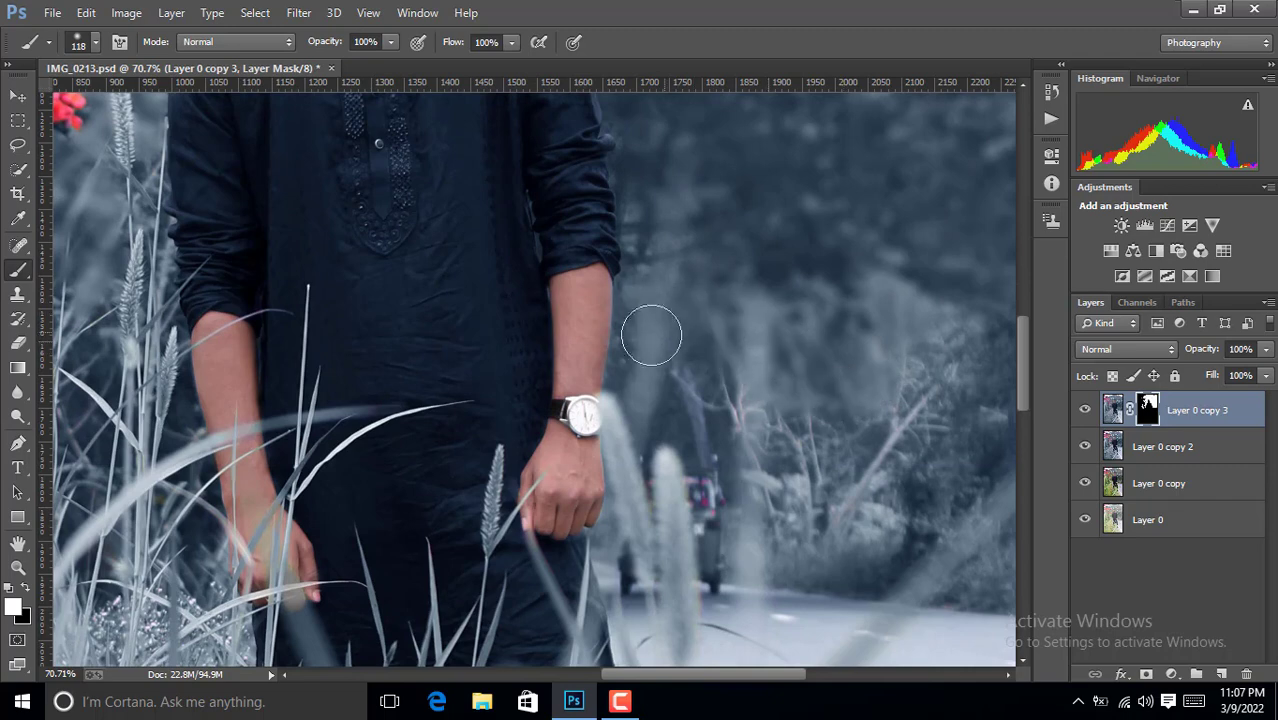
{"action": "scroll", "coordinate": [720, 657], "scroll_direction": "right", "scroll_amount": 3}
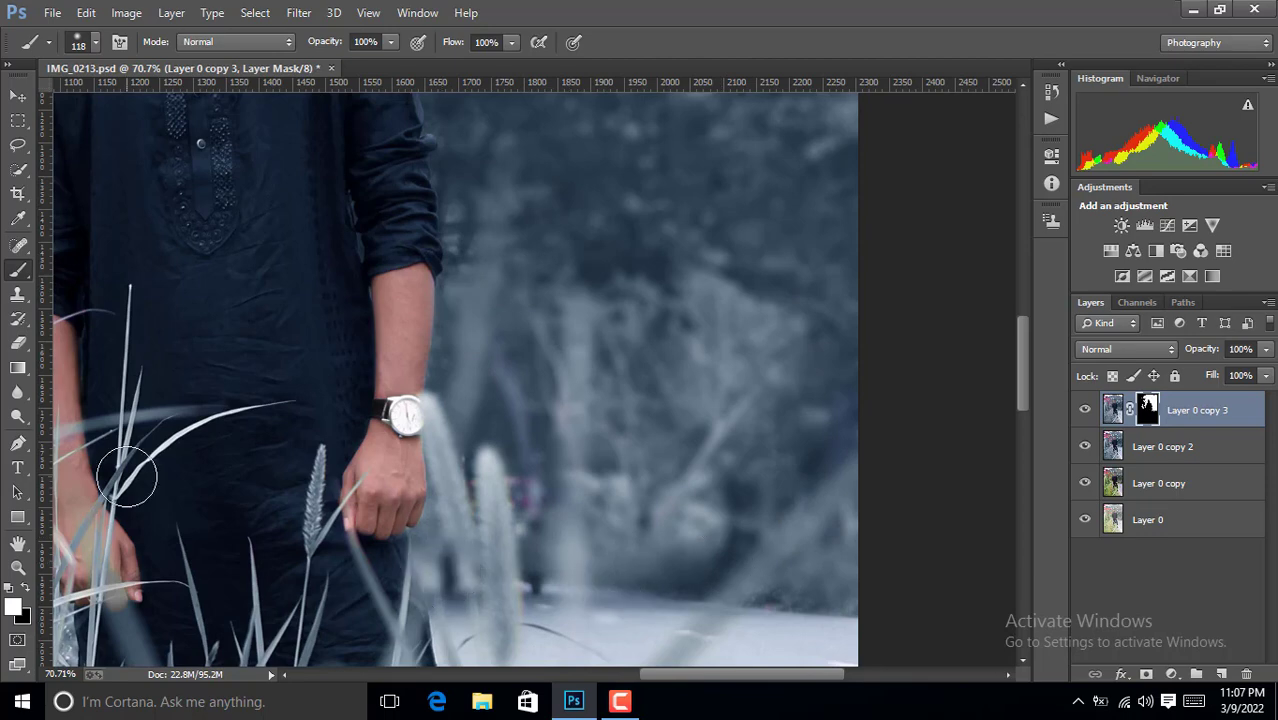
{"action": "key", "text": "z"}
{"action": "scroll", "coordinate": [244, 440], "scroll_direction": "down", "scroll_amount": 3}
{"action": "scroll", "coordinate": [244, 440], "scroll_direction": "down", "scroll_amount": 5}
{"action": "scroll", "coordinate": [681, 346], "scroll_direction": "up", "scroll_amount": 3}
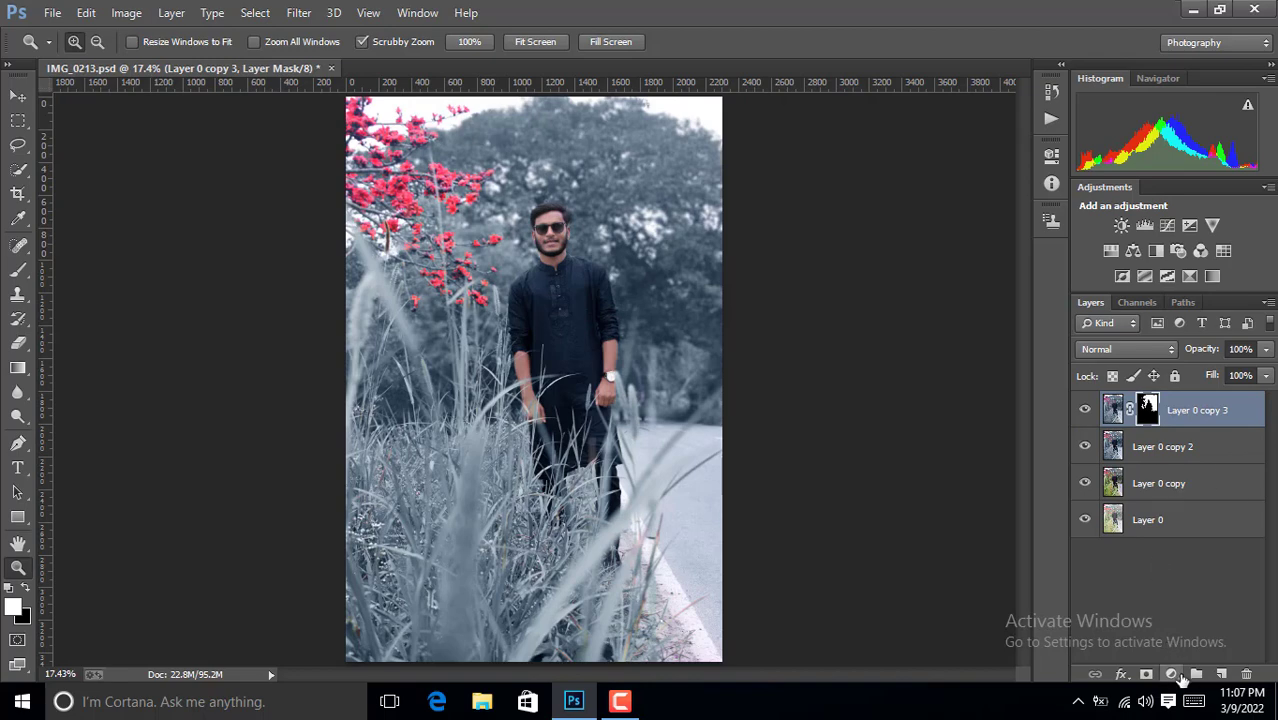
Add a darkening Curves 1 layer and copy Layer 0 copy 3's mask onto it.
{"action": "left_click", "coordinate": [1175, 675]}
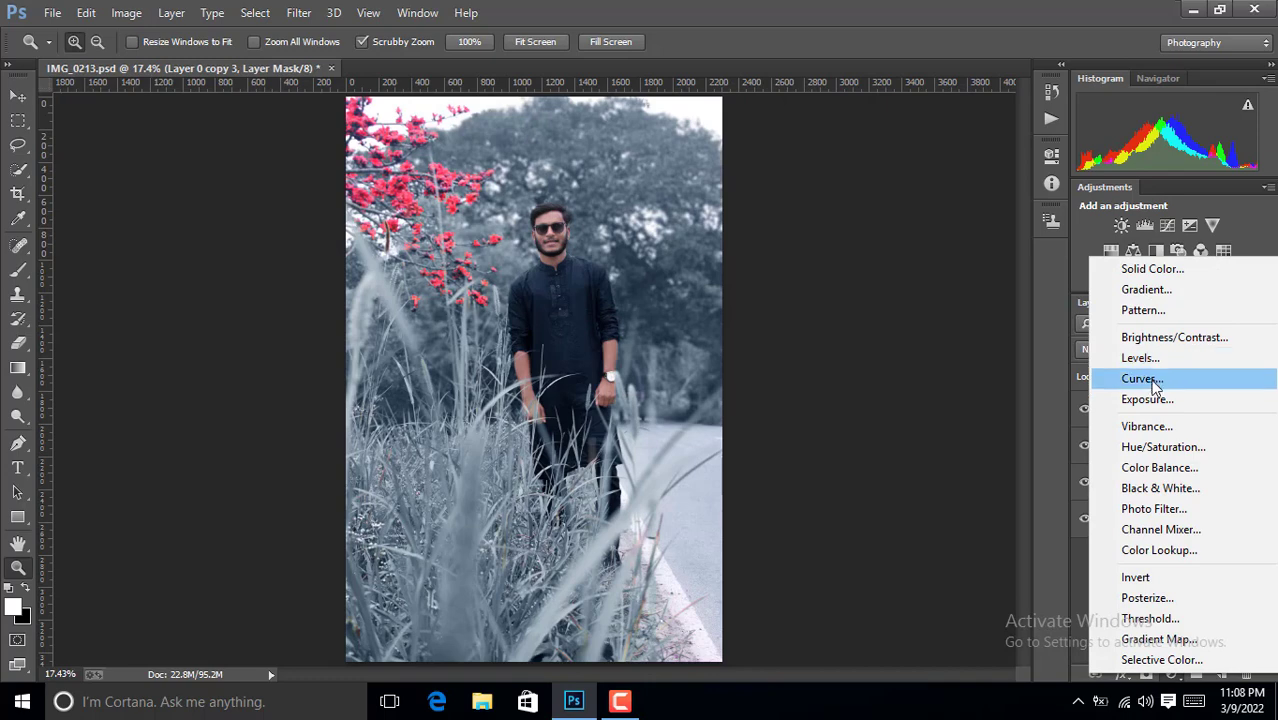
{"action": "left_click", "coordinate": [1150, 379]}
{"action": "left_click_drag", "start_coordinate": [952, 294], "coordinate": [952, 301]}
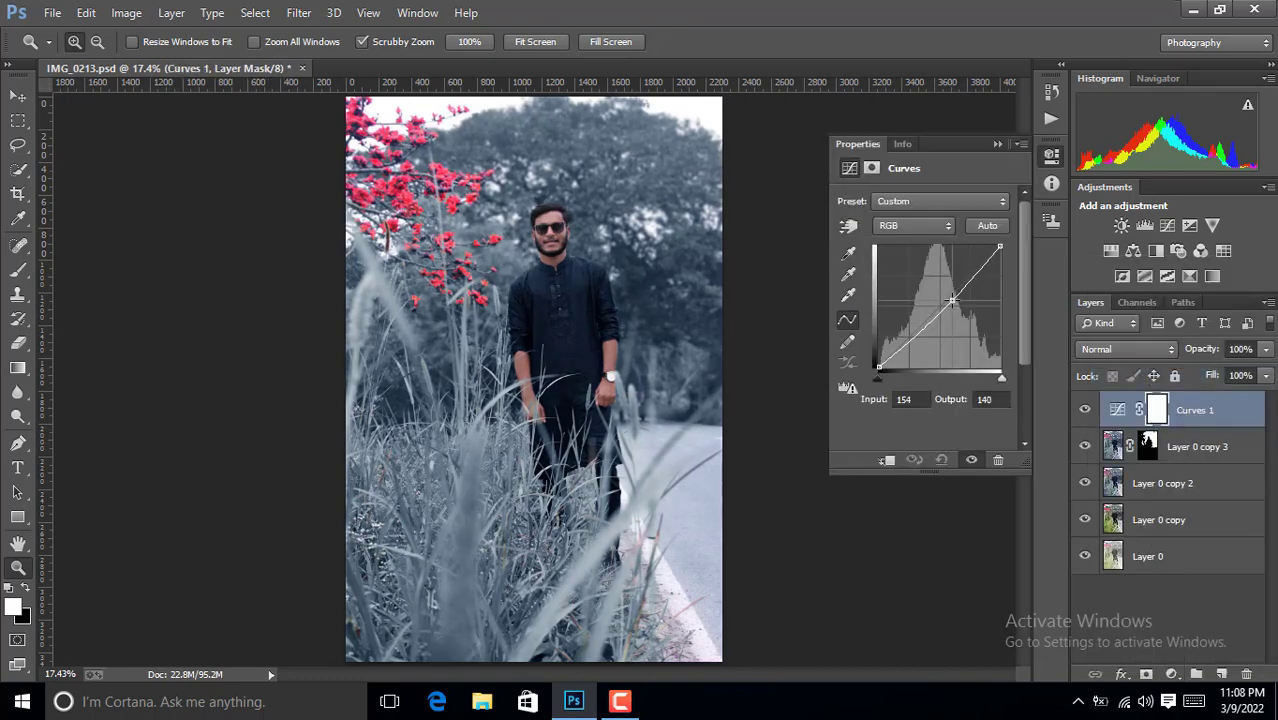
{"action": "left_click", "coordinate": [1052, 156]}
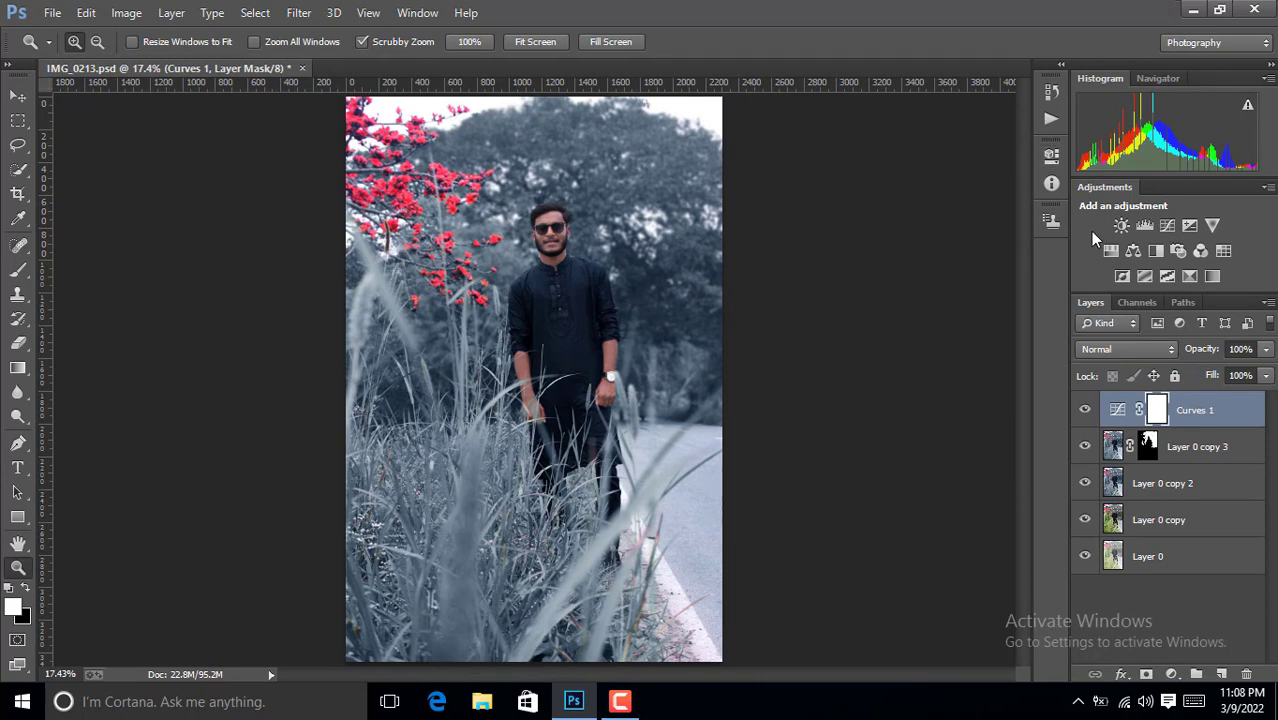
{"action": "left_click_drag", "start_coordinate": [1150, 450], "coordinate": [1158, 406]}
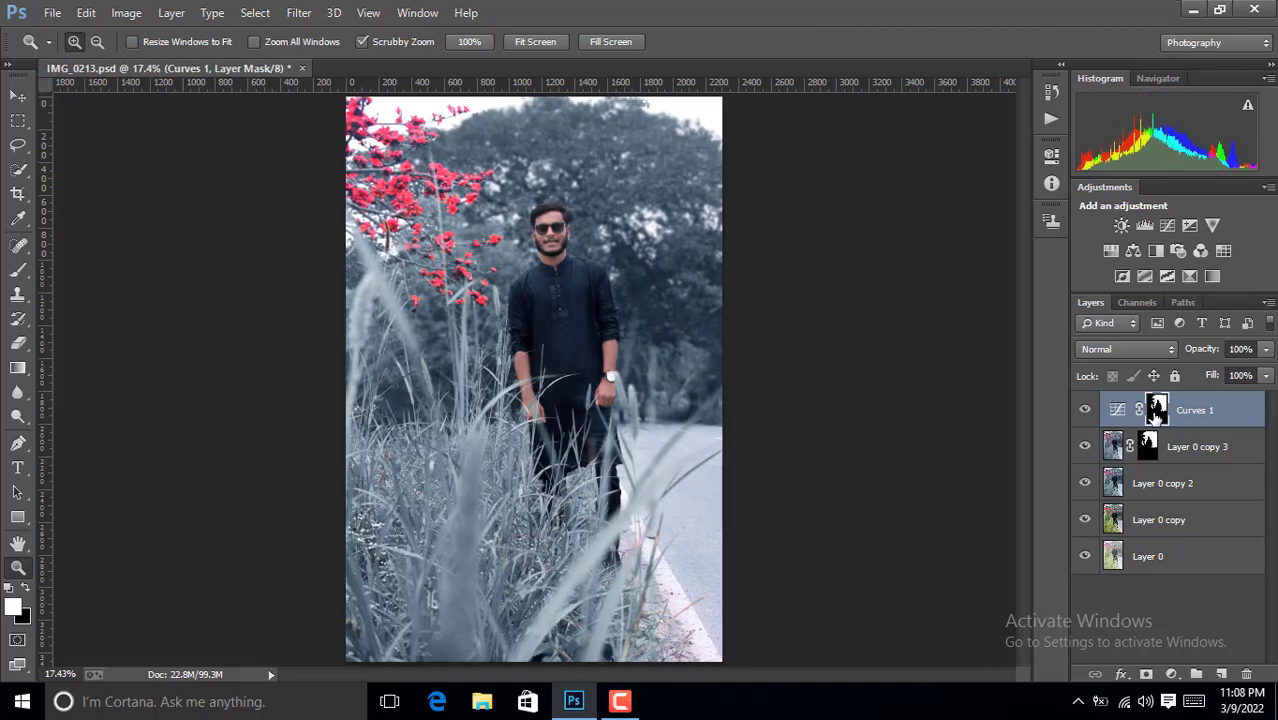
{"action": "left_click", "coordinate": [1085, 411]}
{"action": "left_click", "coordinate": [1085, 411]}
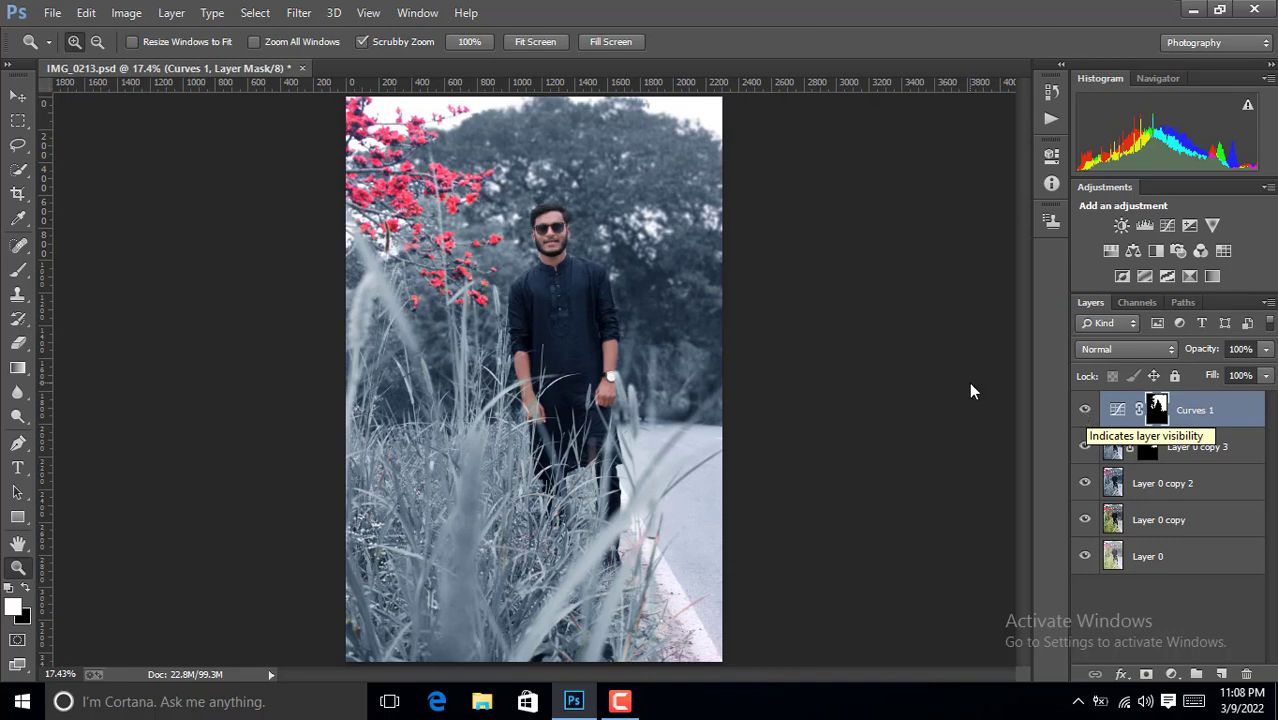
{"action": "left_click_drag", "start_coordinate": [609, 225], "coordinate": [562, 269]}
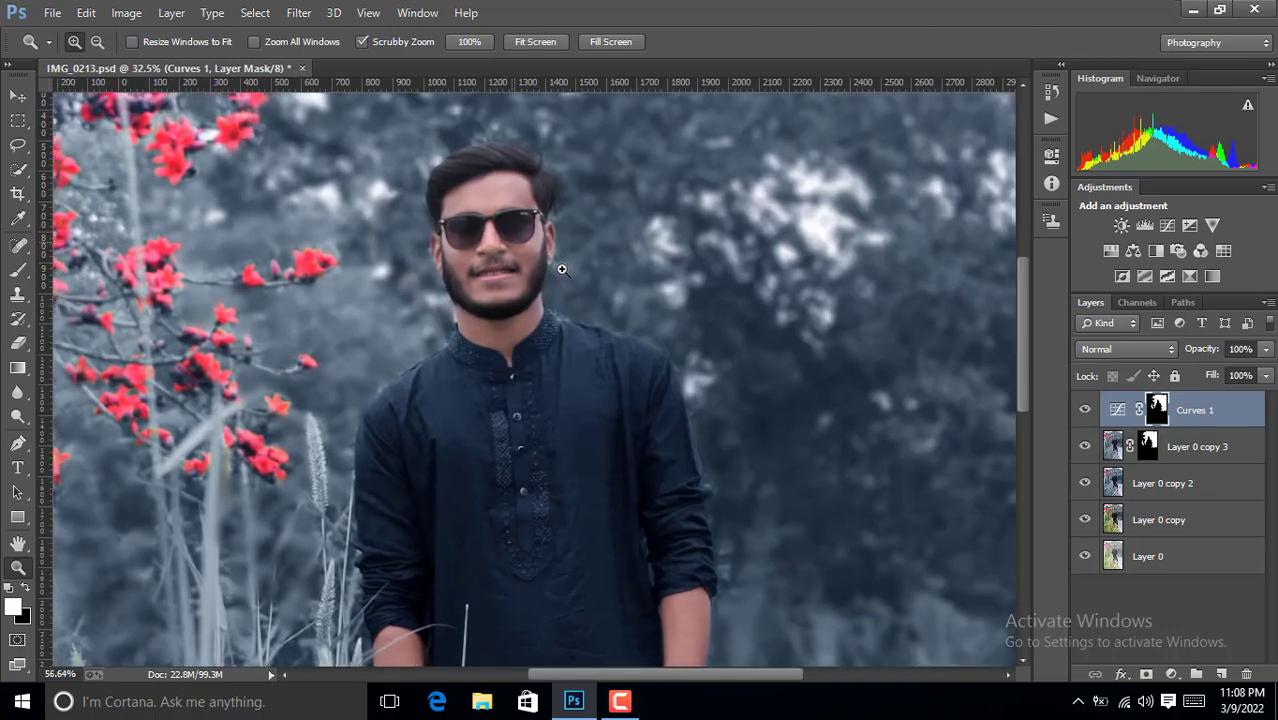
Add a Levels 1 layer with white input 223 and invert its mask to black.
{"action": "left_click", "coordinate": [1172, 674]}
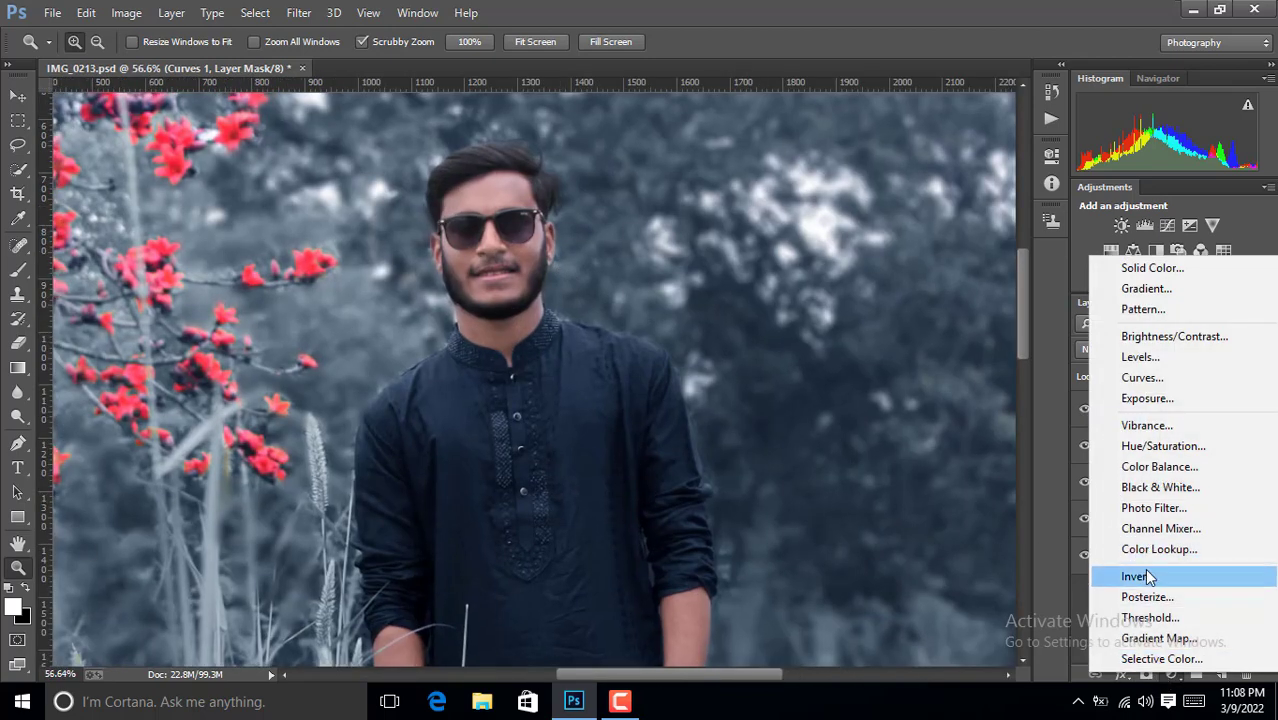
{"action": "left_click", "coordinate": [1145, 357]}
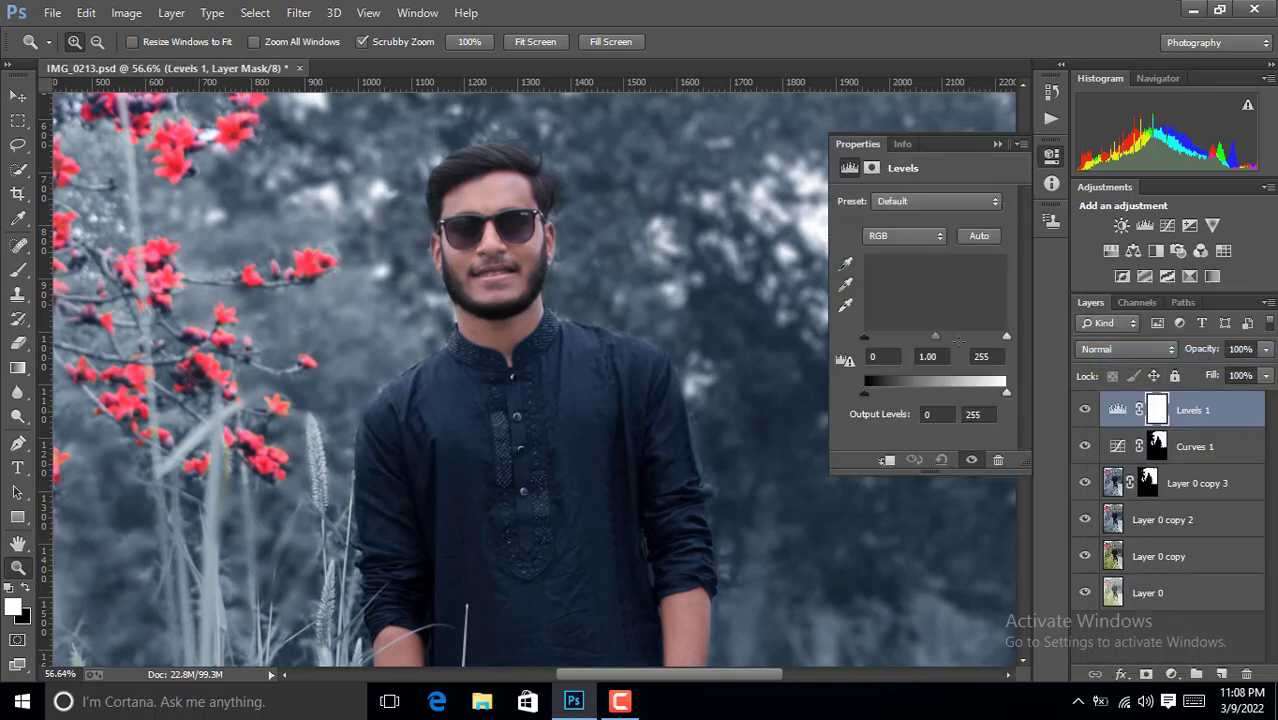
{"action": "left_click_drag", "start_coordinate": [996, 342], "coordinate": [989, 342]}
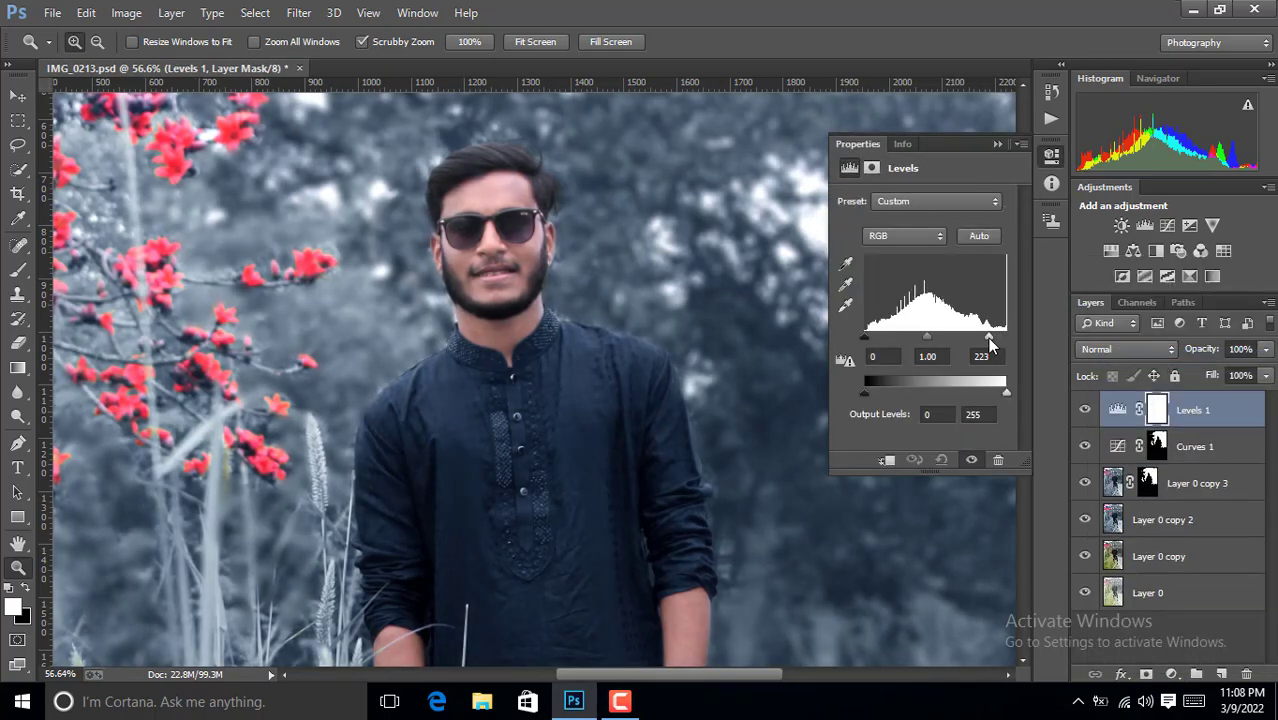
{"action": "left_click", "coordinate": [1049, 160]}
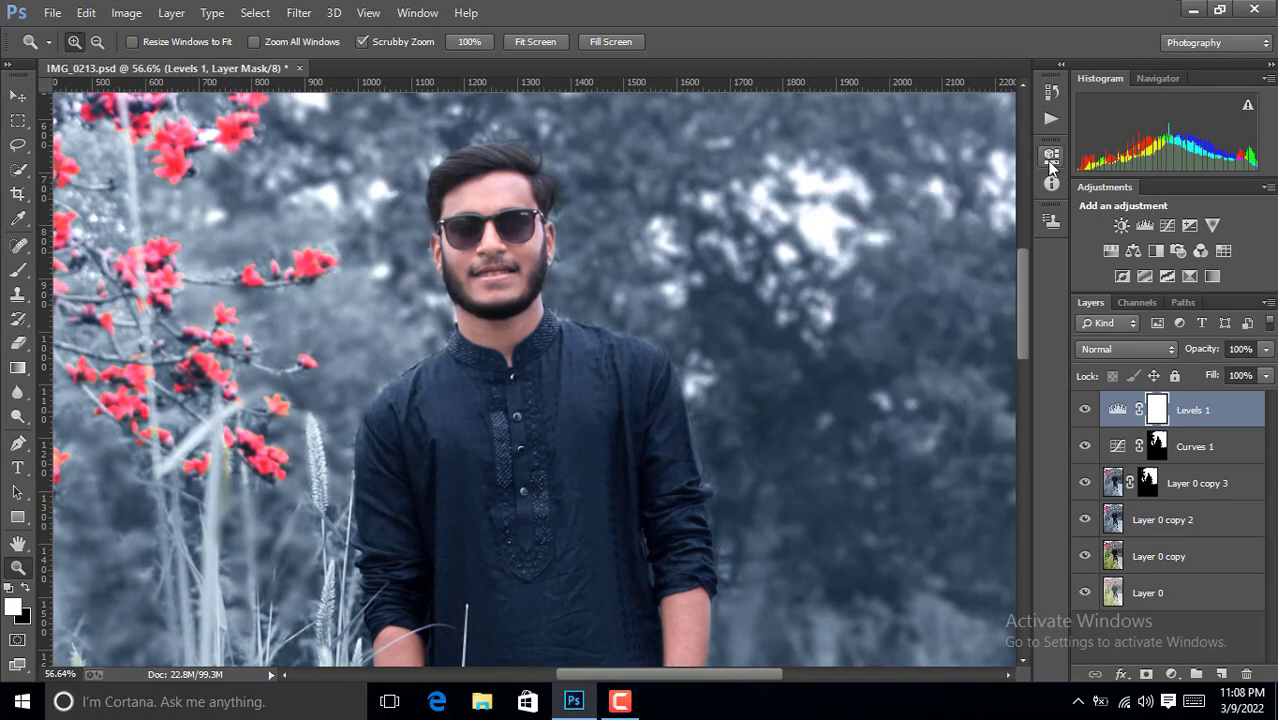
{"action": "key", "text": "ctrl+minus"}
{"action": "key", "text": "ctrl+minus"}
{"action": "key", "text": "ctrl+minus"}
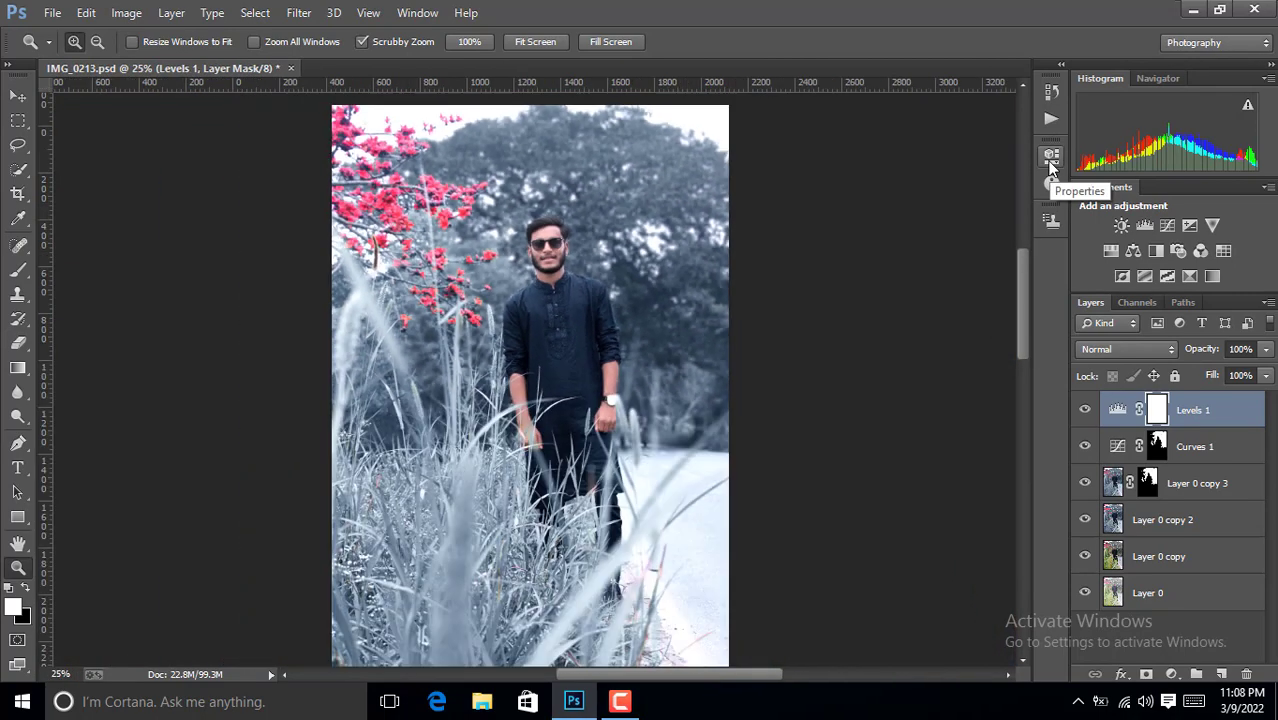
{"action": "key", "text": "ctrl+minus"}
{"action": "key", "text": "ctrl+plus"}
{"action": "key", "text": "ctrl+minus"}
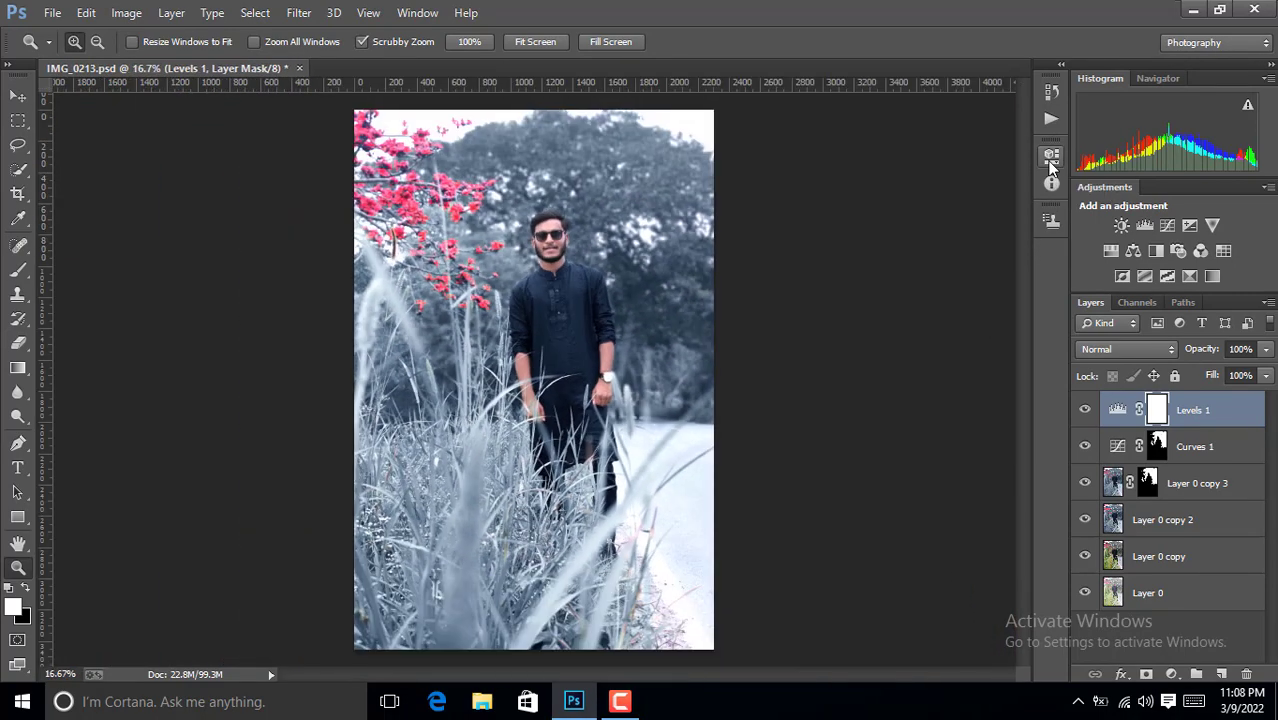
{"action": "key", "text": "ctrl+i"}
{"action": "left_click_drag", "start_coordinate": [554, 233], "coordinate": [633, 329]}
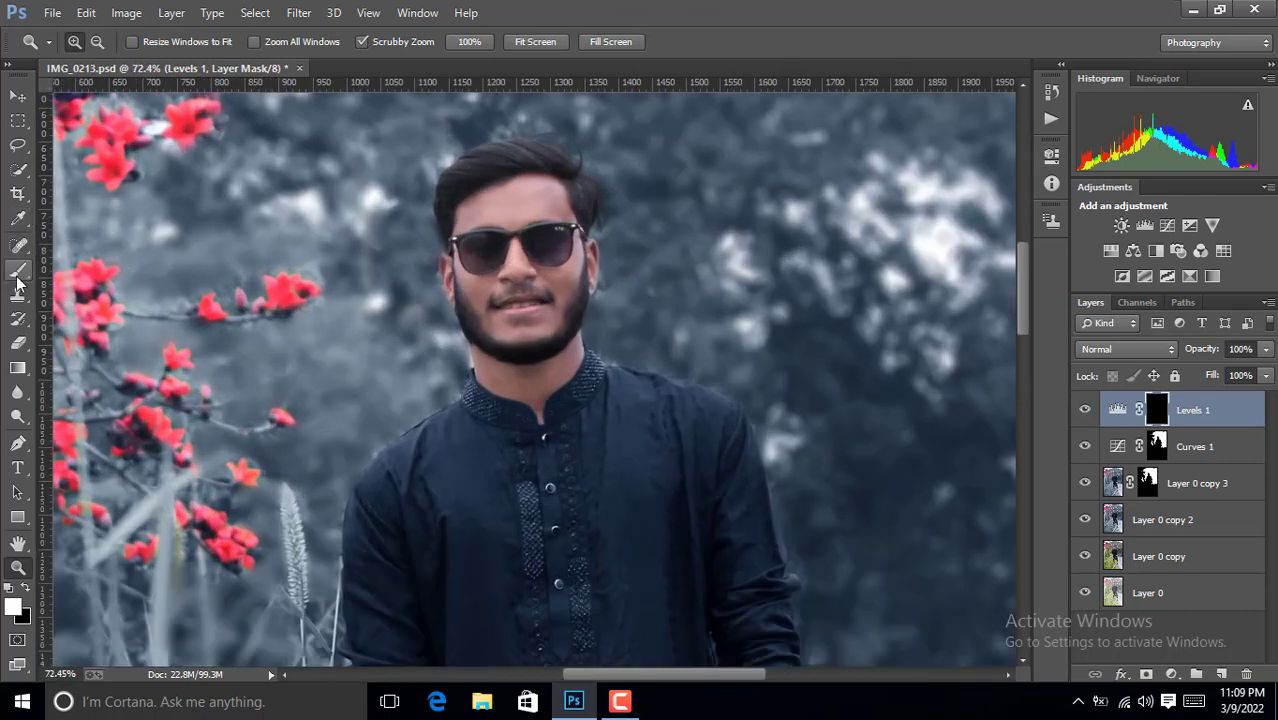
Paint white on the Levels 1 mask over the left forearm and hand.
{"action": "left_click", "coordinate": [18, 269]}
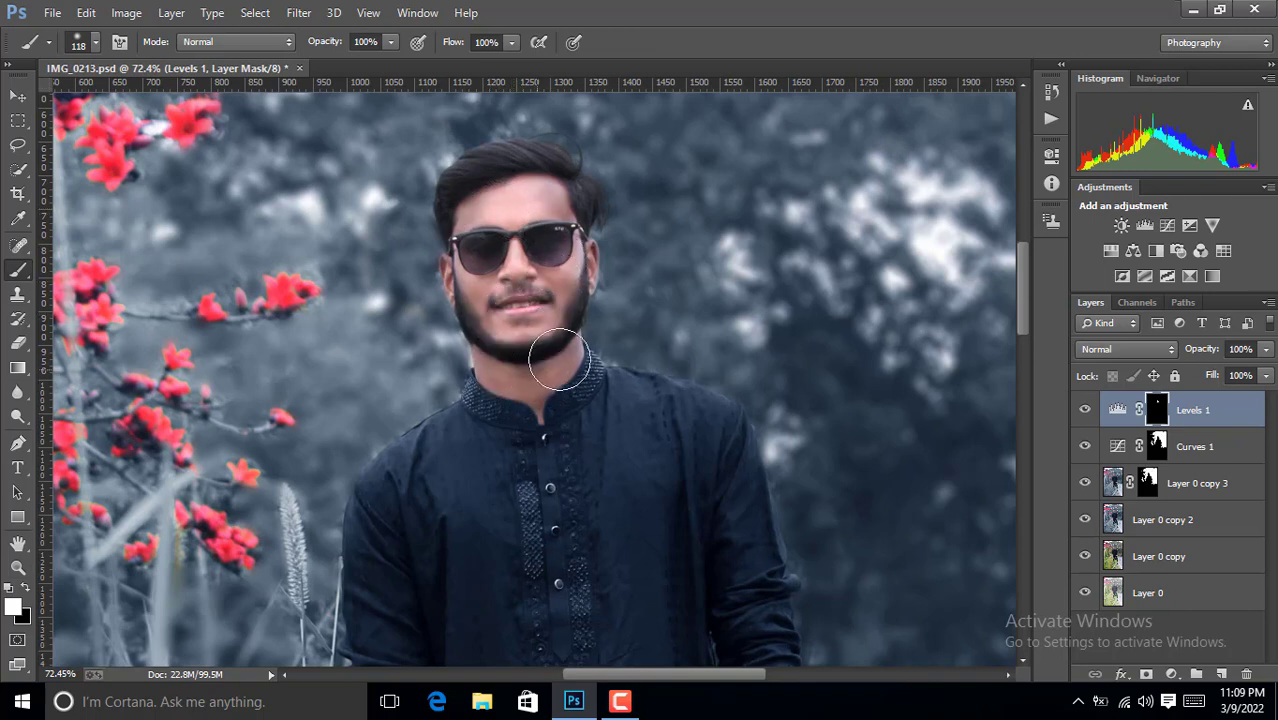
{"action": "left_click_drag", "start_coordinate": [1018, 313], "coordinate": [1030, 374]}
{"action": "scroll", "coordinate": [1010, 382], "scroll_direction": "down", "scroll_amount": 5}
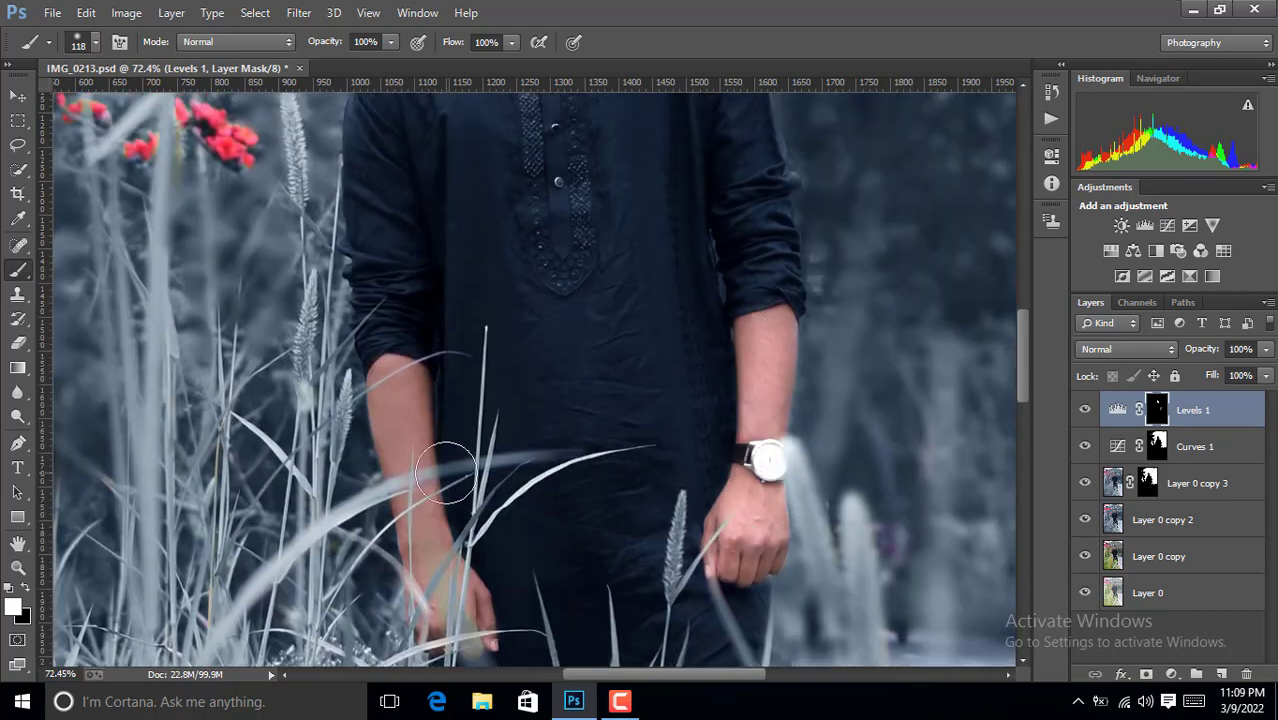
{"action": "left_click_drag", "start_coordinate": [399, 385], "coordinate": [447, 607]}
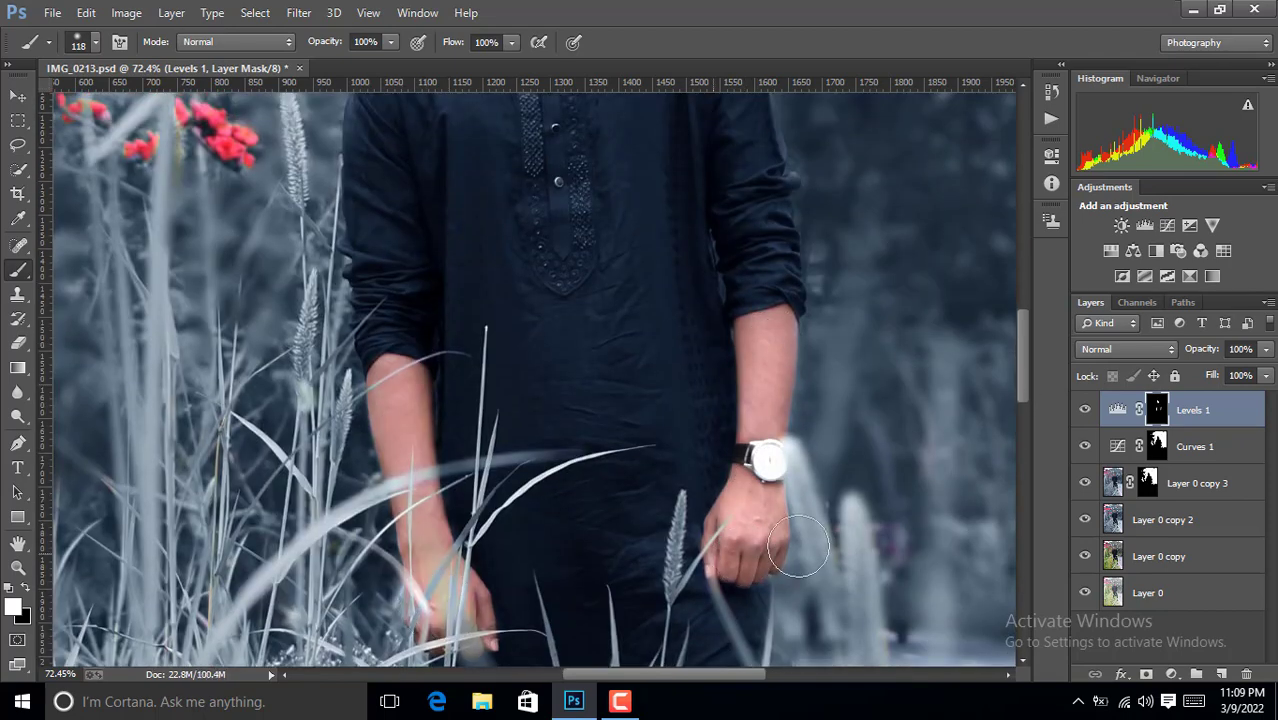
Soften the Levels mask edges with a 30.5 px Gaussian Blur.
{"action": "key", "text": "ctrl+minus"}
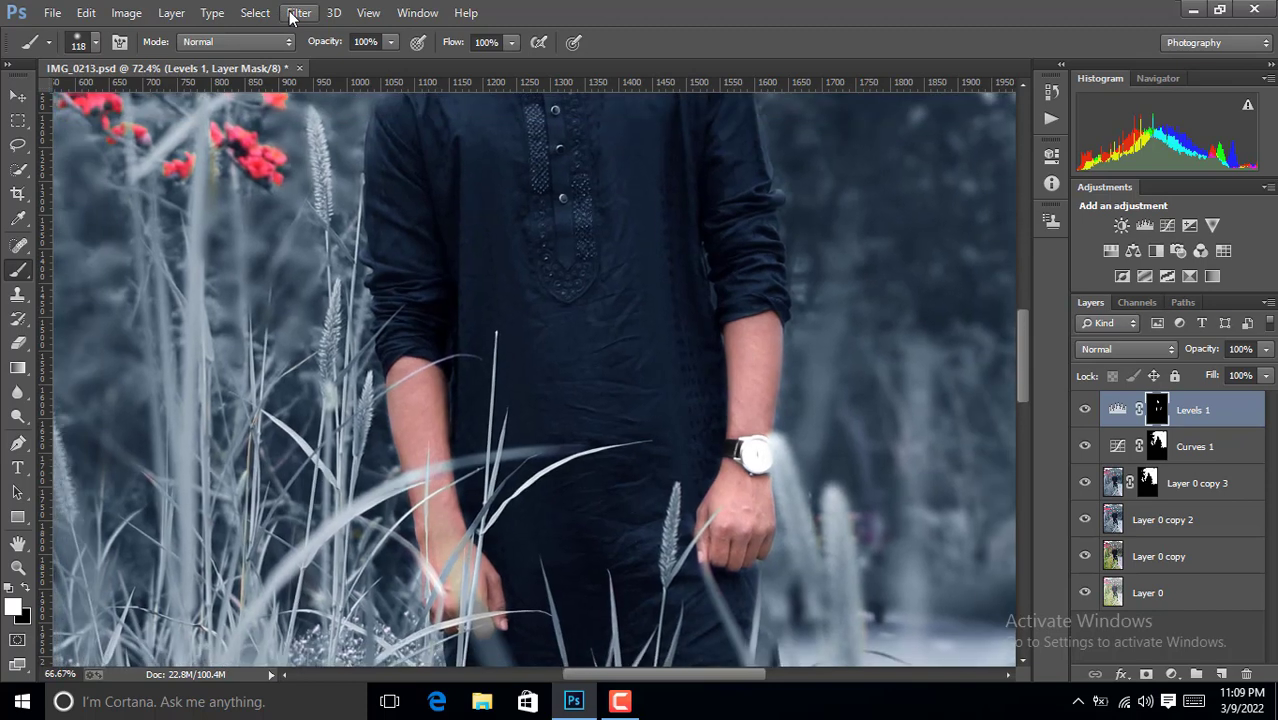
{"action": "key", "text": "ctrl+minus"}
{"action": "key", "text": "ctrl+minus"}
{"action": "left_click", "coordinate": [298, 13]}
{"action": "mouse_move", "coordinate": [308, 238]}
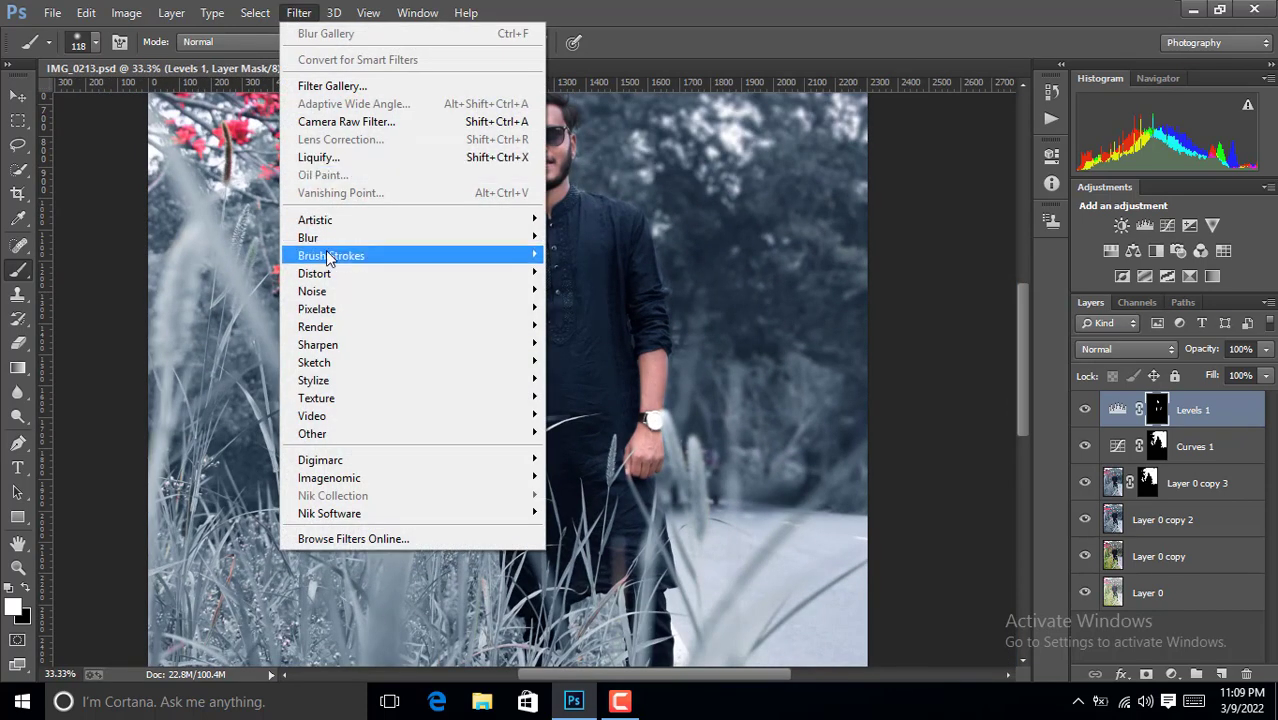
{"action": "left_click", "coordinate": [559, 372]}
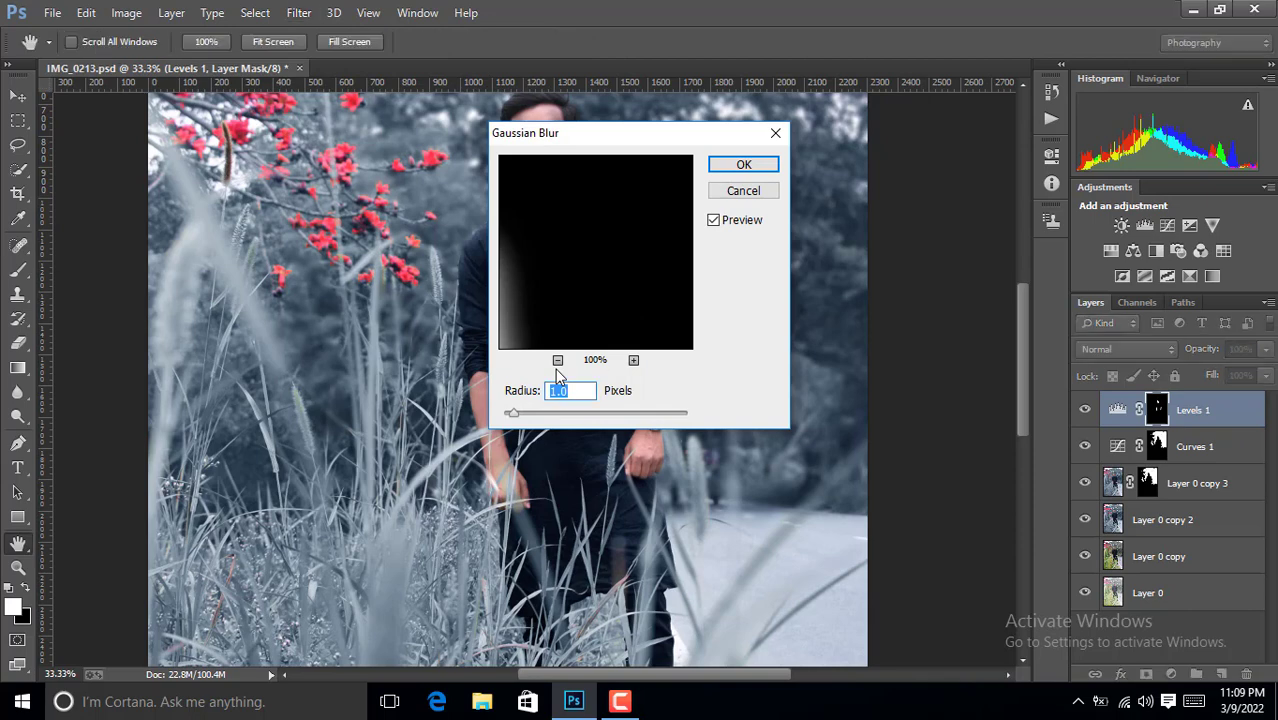
{"action": "left_click_drag", "start_coordinate": [615, 153], "coordinate": [739, 153]}
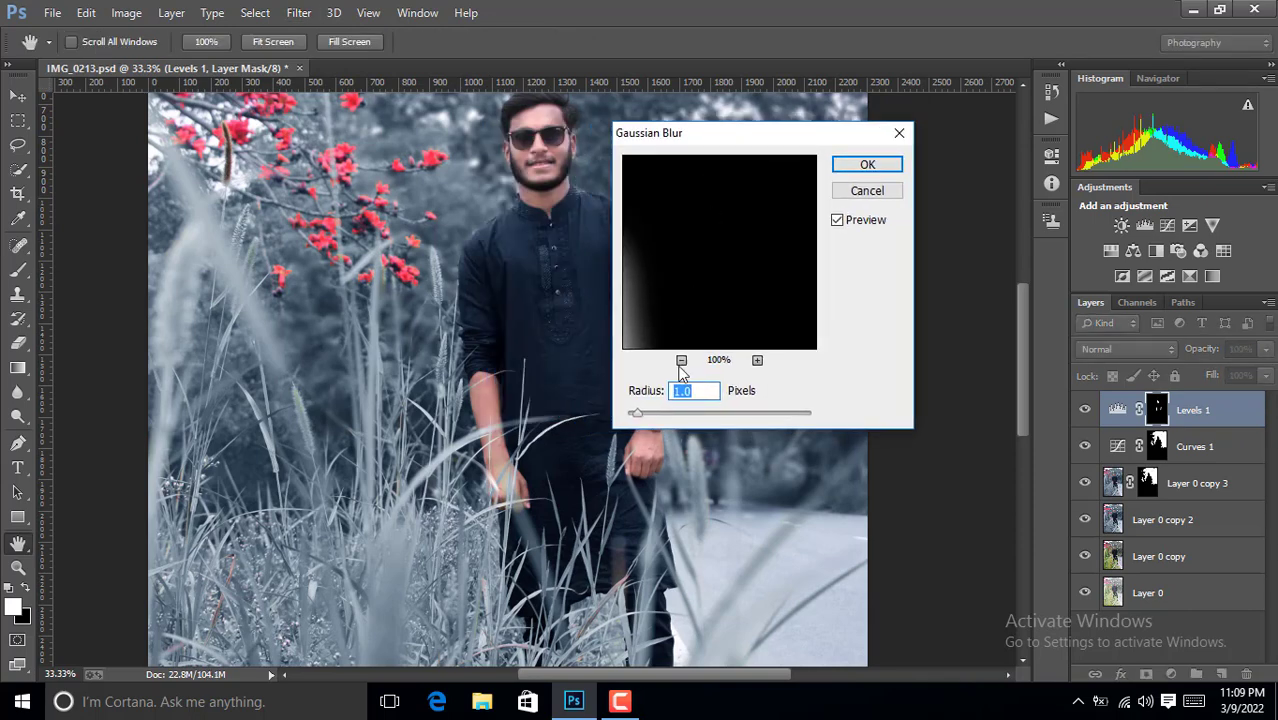
{"action": "left_click_drag", "start_coordinate": [670, 288], "coordinate": [770, 248]}
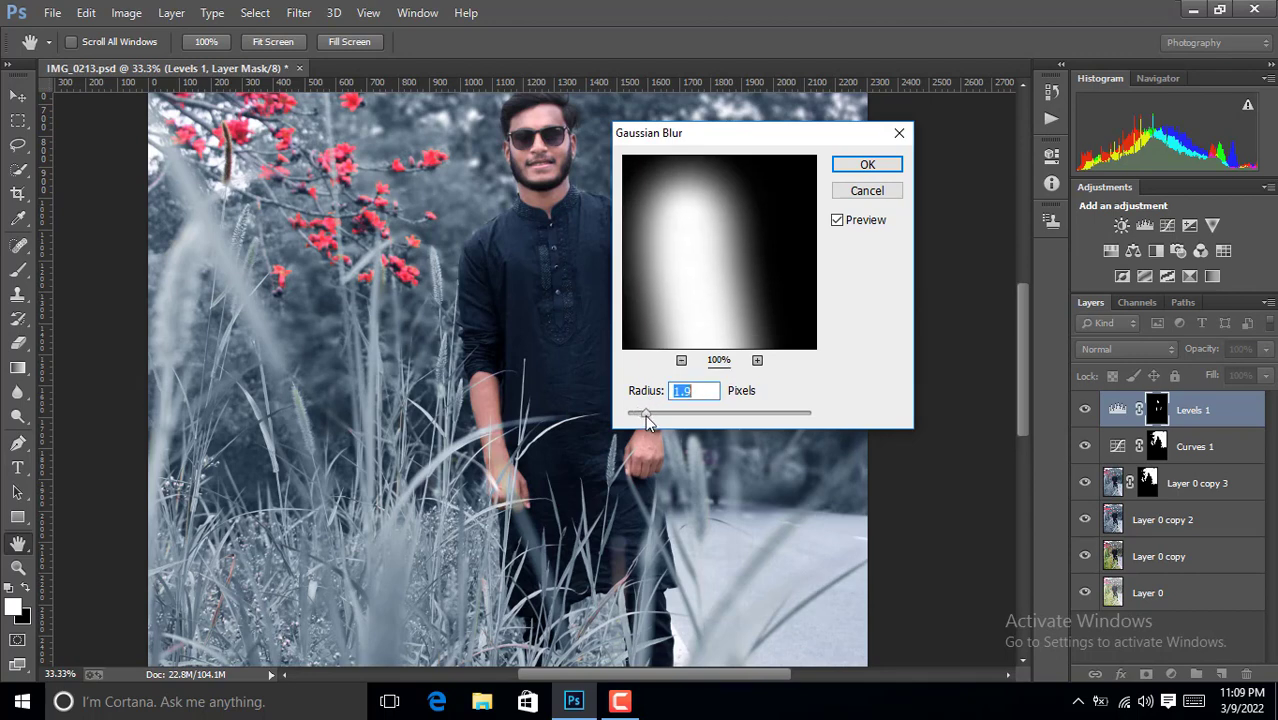
{"action": "left_click_drag", "start_coordinate": [645, 415], "coordinate": [674, 420]}
{"action": "left_click_drag", "start_coordinate": [690, 421], "coordinate": [717, 421]}
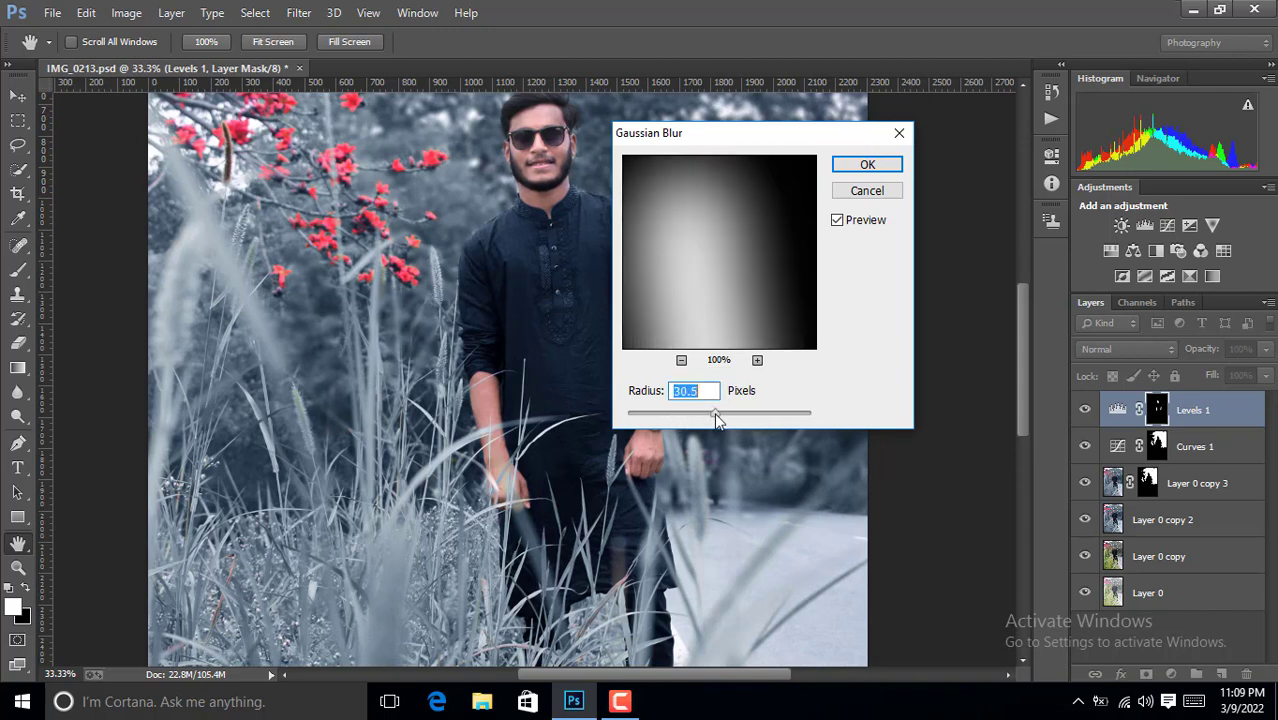
{"action": "left_click", "coordinate": [866, 165]}
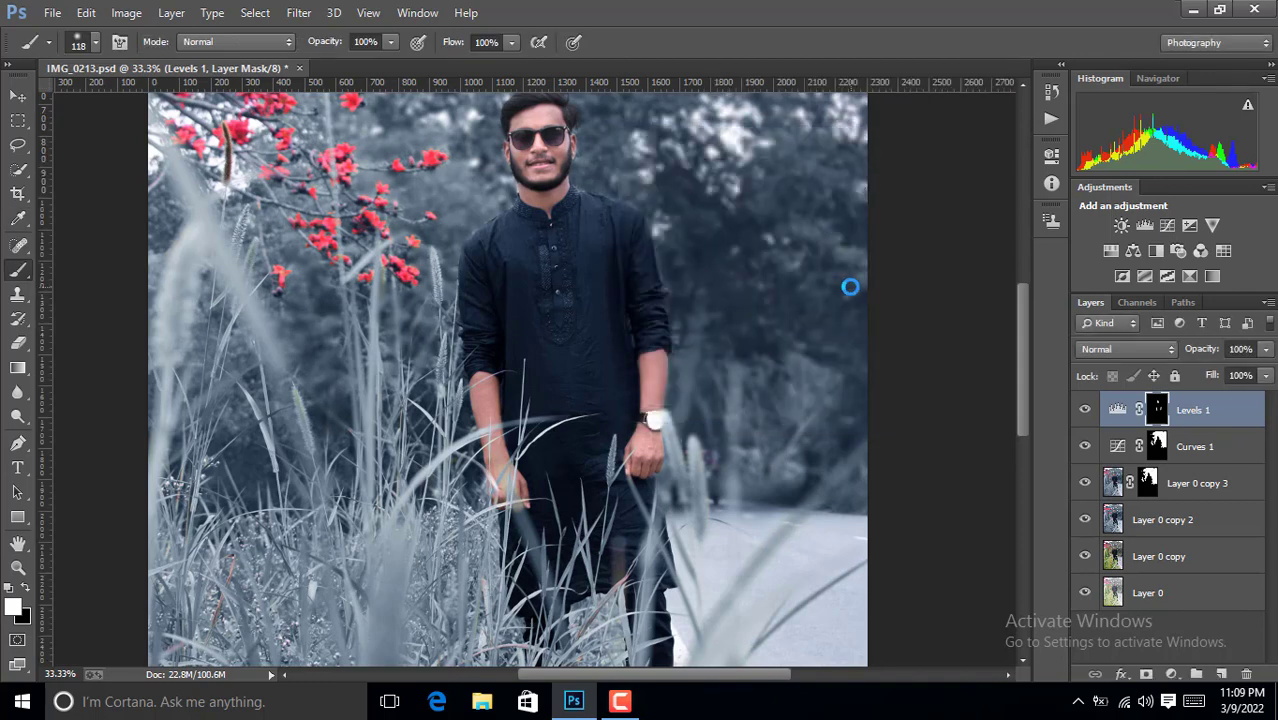
Toggle the Levels effect to compare, zoom out to the whole photo, and add a Selective Color layer.
{"action": "left_click", "coordinate": [1085, 410]}
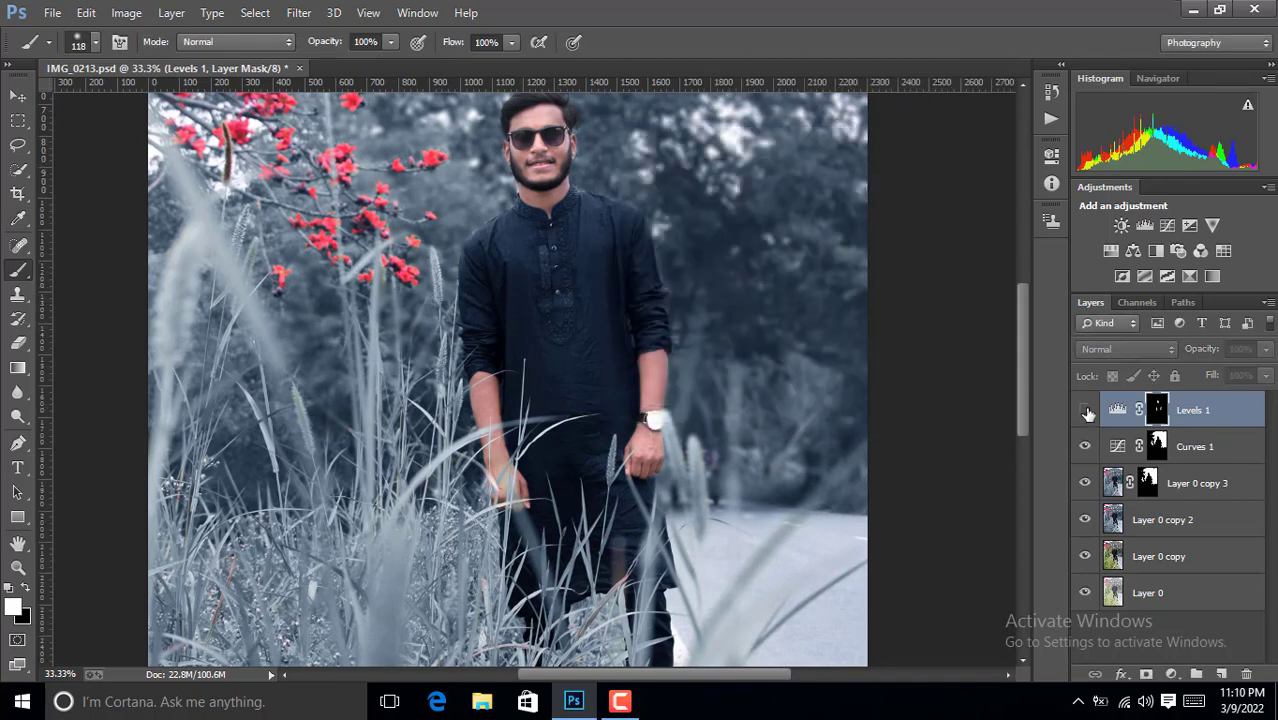
{"action": "left_click", "coordinate": [1085, 410]}
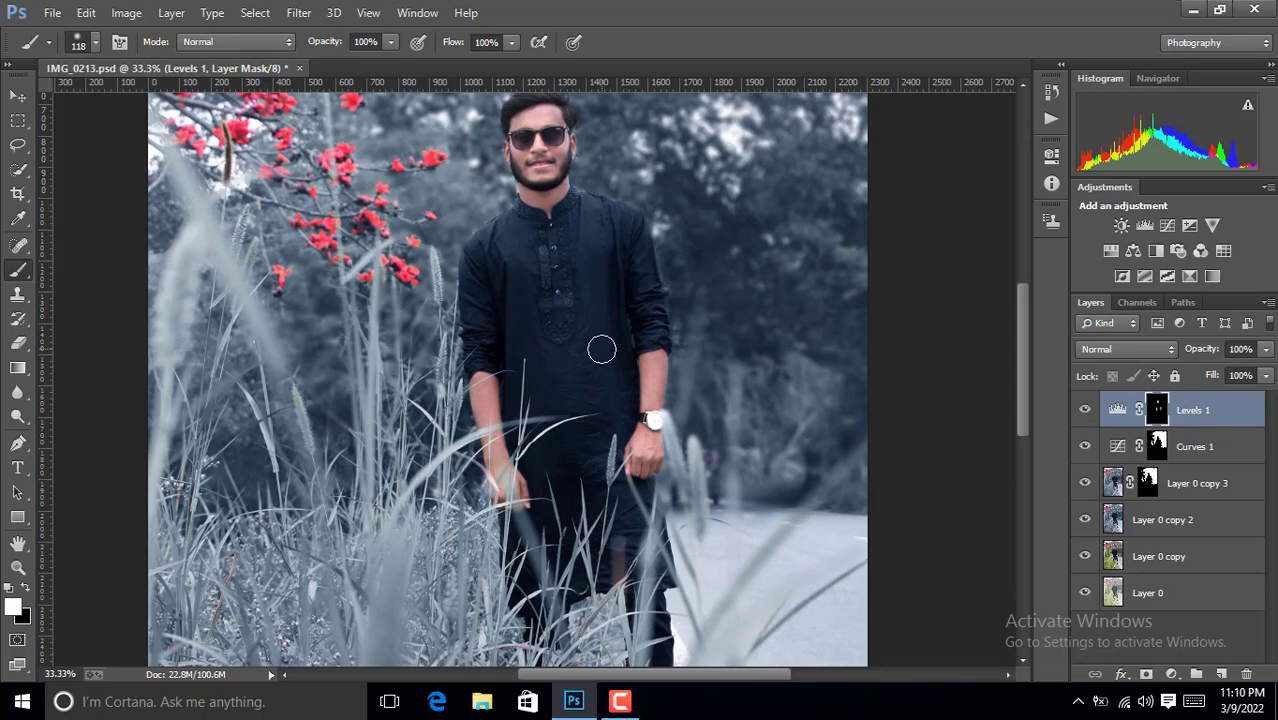
{"action": "scroll", "coordinate": [411, 338], "scroll_direction": "up", "scroll_amount": 3}
{"action": "left_click", "coordinate": [17, 566]}
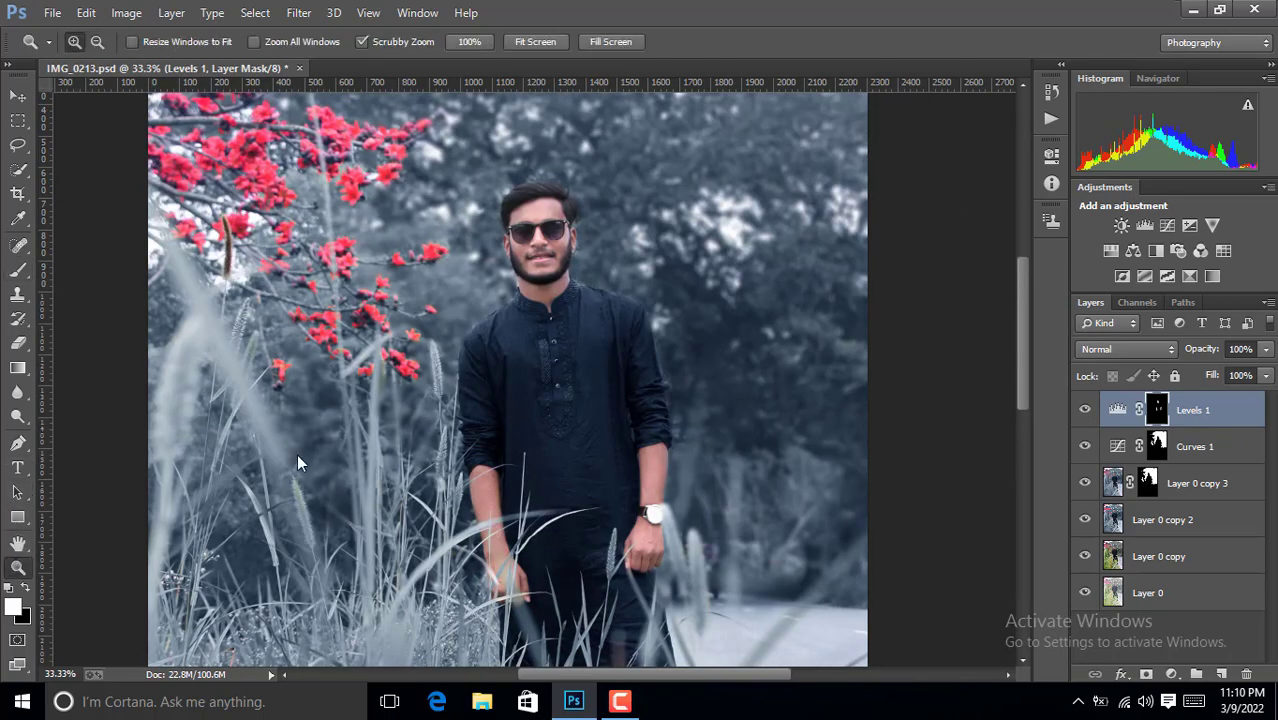
{"action": "mouse_move", "coordinate": [297, 456]}
{"action": "left_mouse_down"}
{"action": "mouse_move", "coordinate": [630, 348]}
{"action": "mouse_move", "coordinate": [553, 302]}
{"action": "mouse_move", "coordinate": [606, 335]}
{"action": "left_mouse_up"}
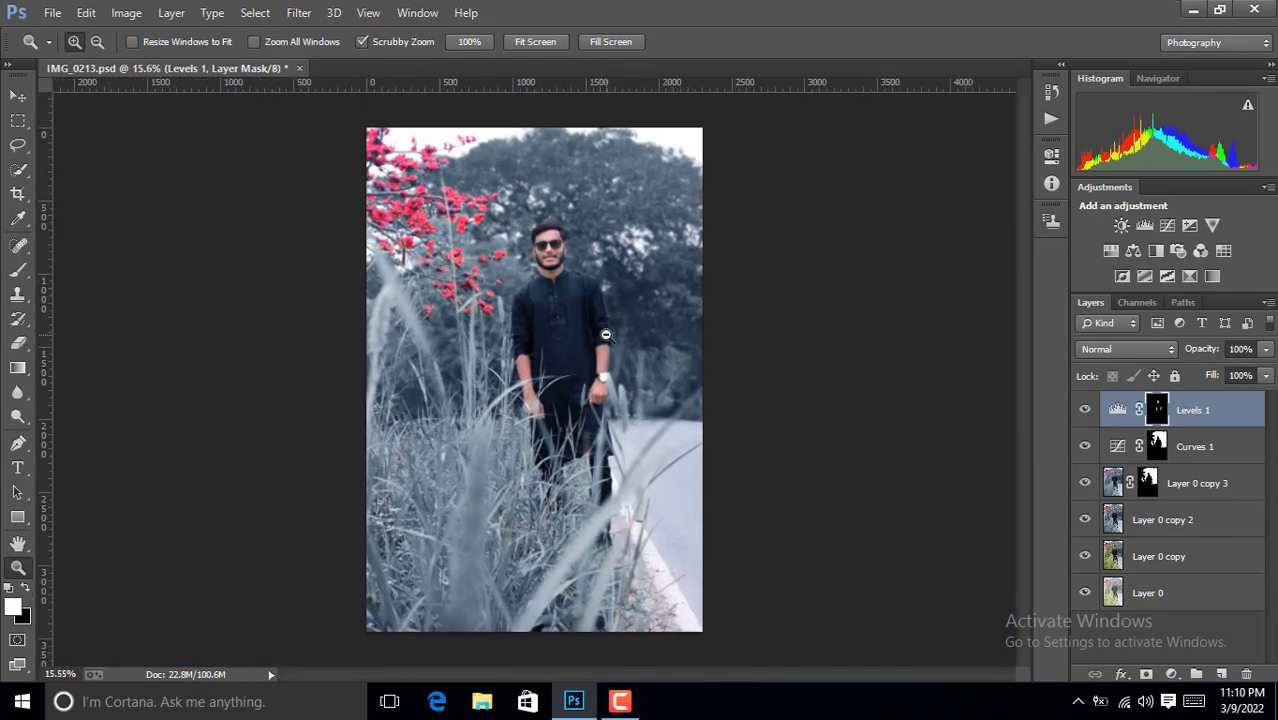
{"action": "left_click", "coordinate": [1173, 676]}
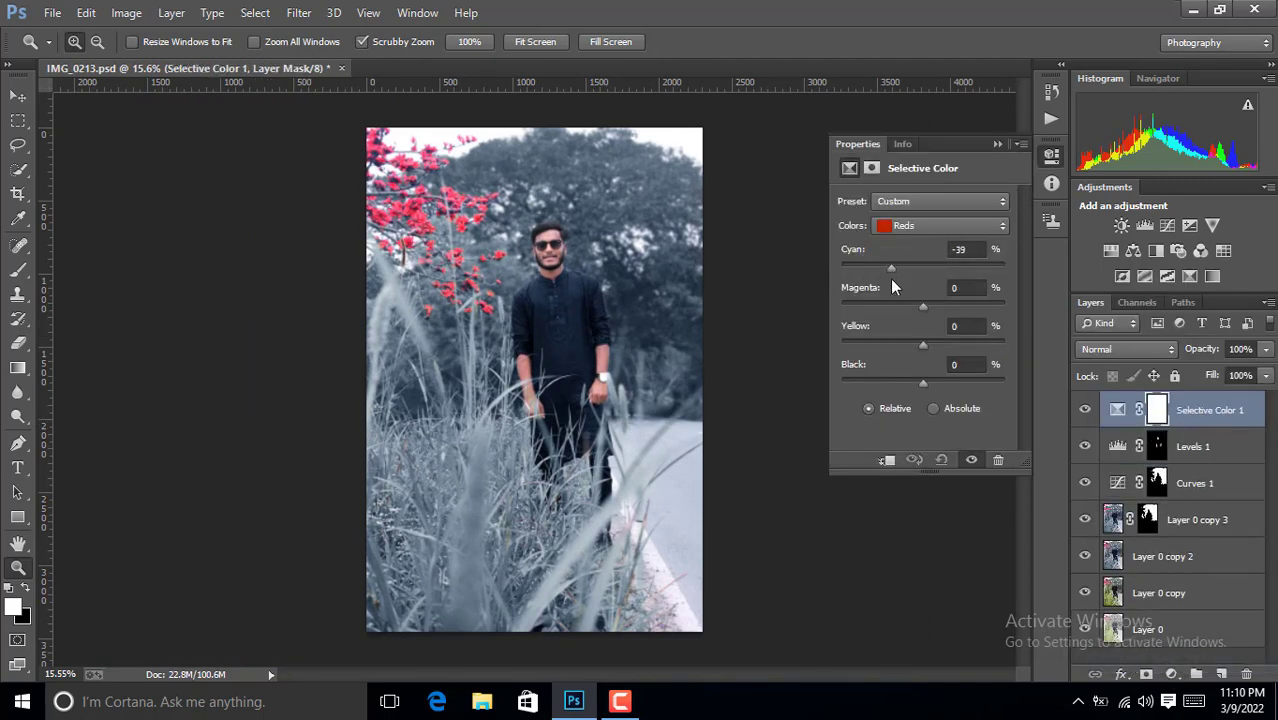
Raise the Selective Color Reds Black value to +60 and hide the properties panel.
{"action": "left_click_drag", "start_coordinate": [912, 388], "coordinate": [966, 387]}
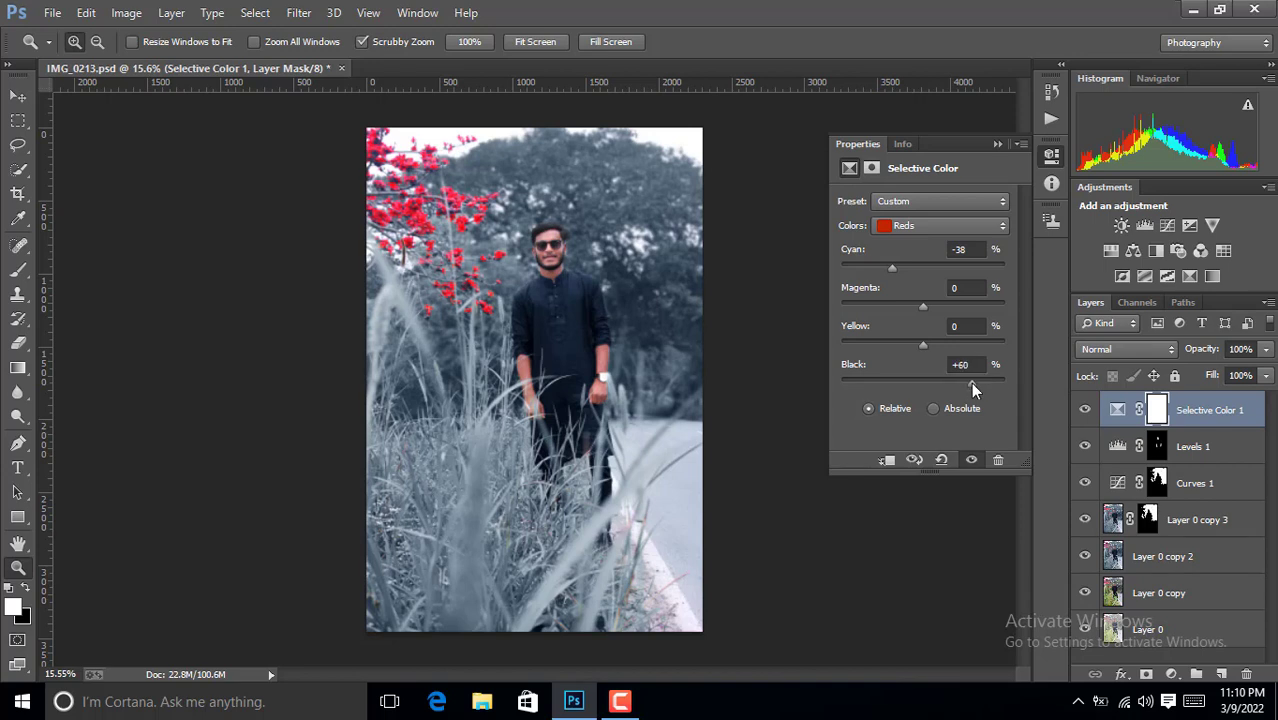
{"action": "left_click", "coordinate": [1055, 158]}
{"action": "left_click", "coordinate": [1055, 158]}
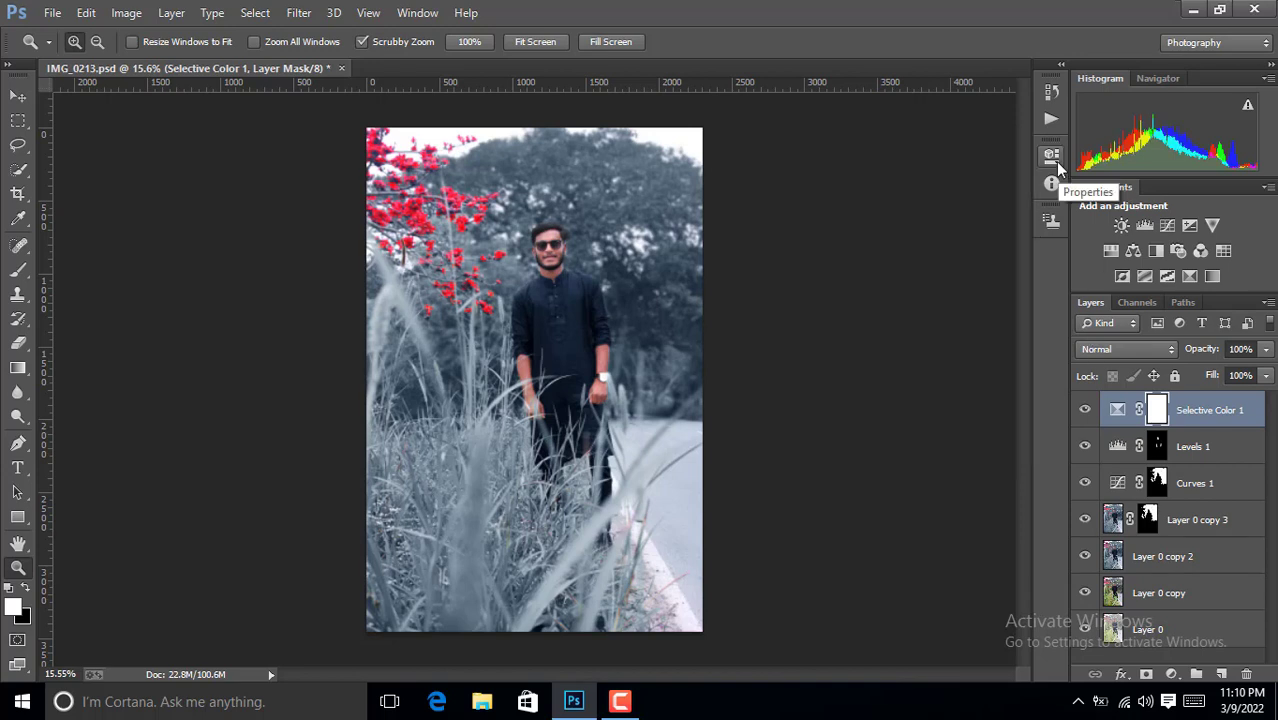
Invert the mask and paint the red flowers back in with a 367 px brush.
{"action": "key", "text": "ctrl+i"}
{"action": "key", "text": "b"}
{"action": "right_click", "coordinate": [445, 262]}
{"action": "left_click_drag", "start_coordinate": [617, 311], "coordinate": [625, 311]}
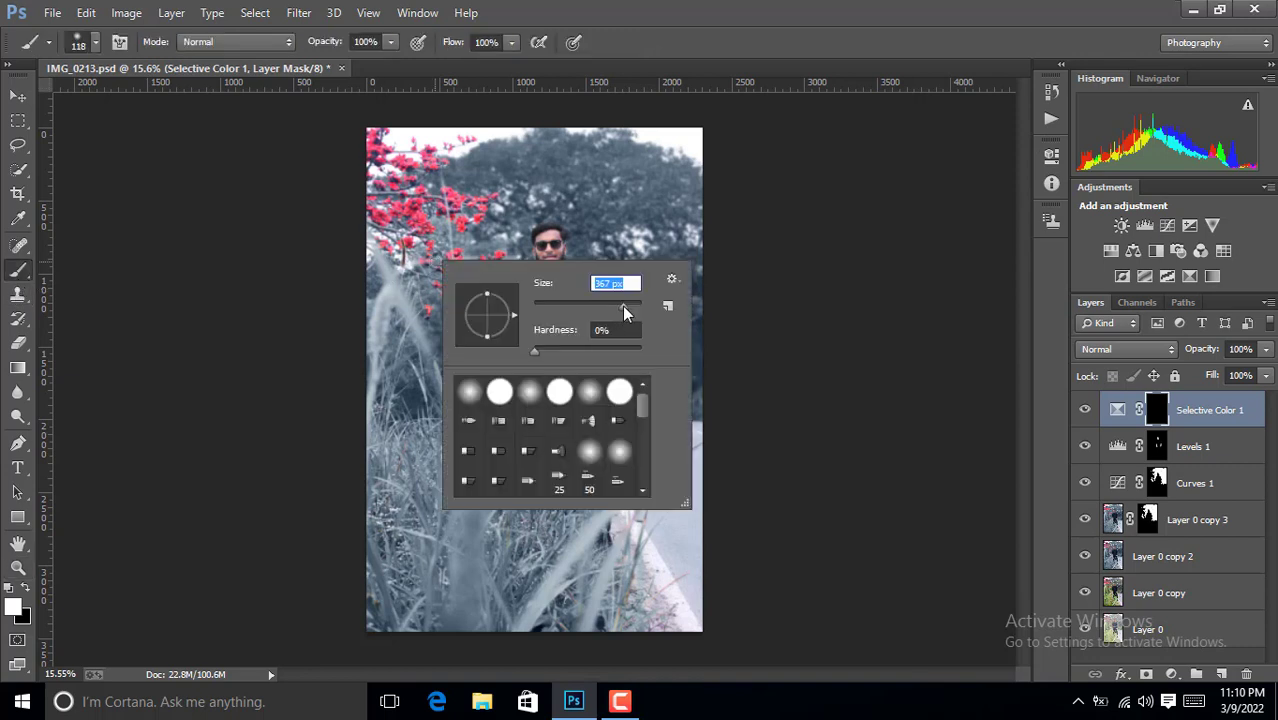
{"action": "key", "text": "Return"}
{"action": "left_click_drag", "start_coordinate": [457, 233], "coordinate": [397, 249]}
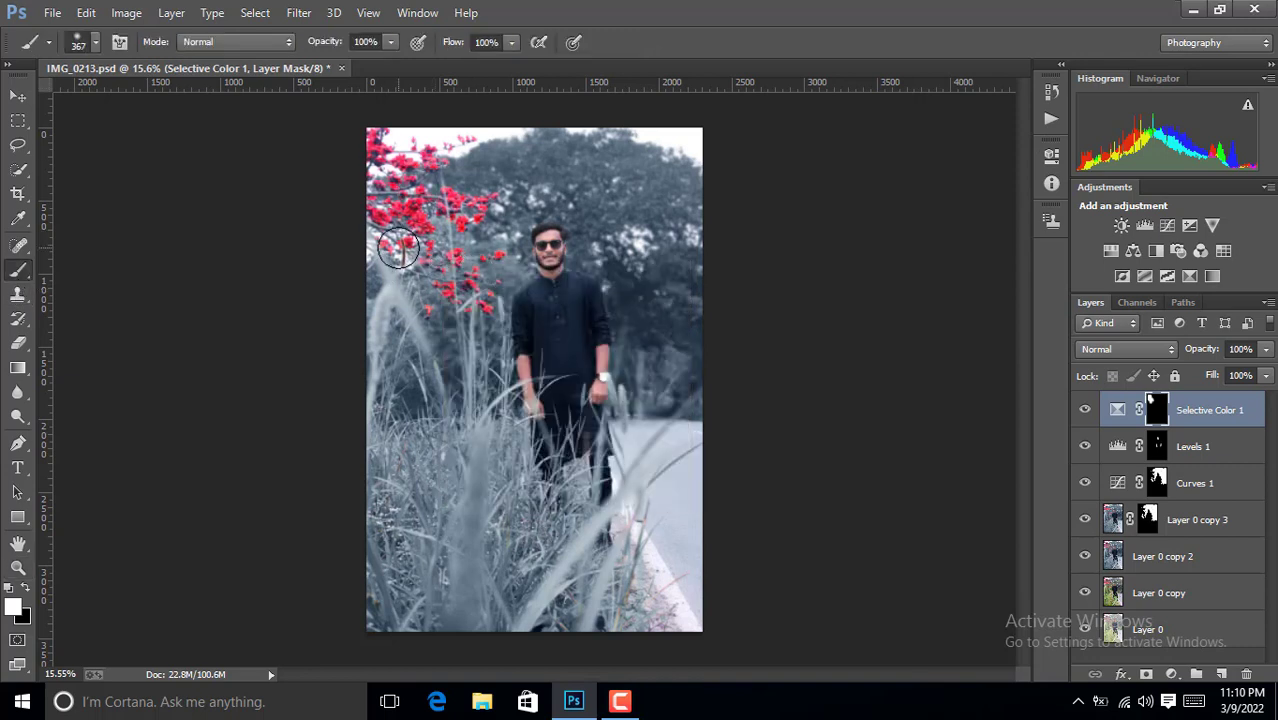
Zoom in on the man's face and scroll around to inspect the result.
{"action": "left_click", "coordinate": [17, 567]}
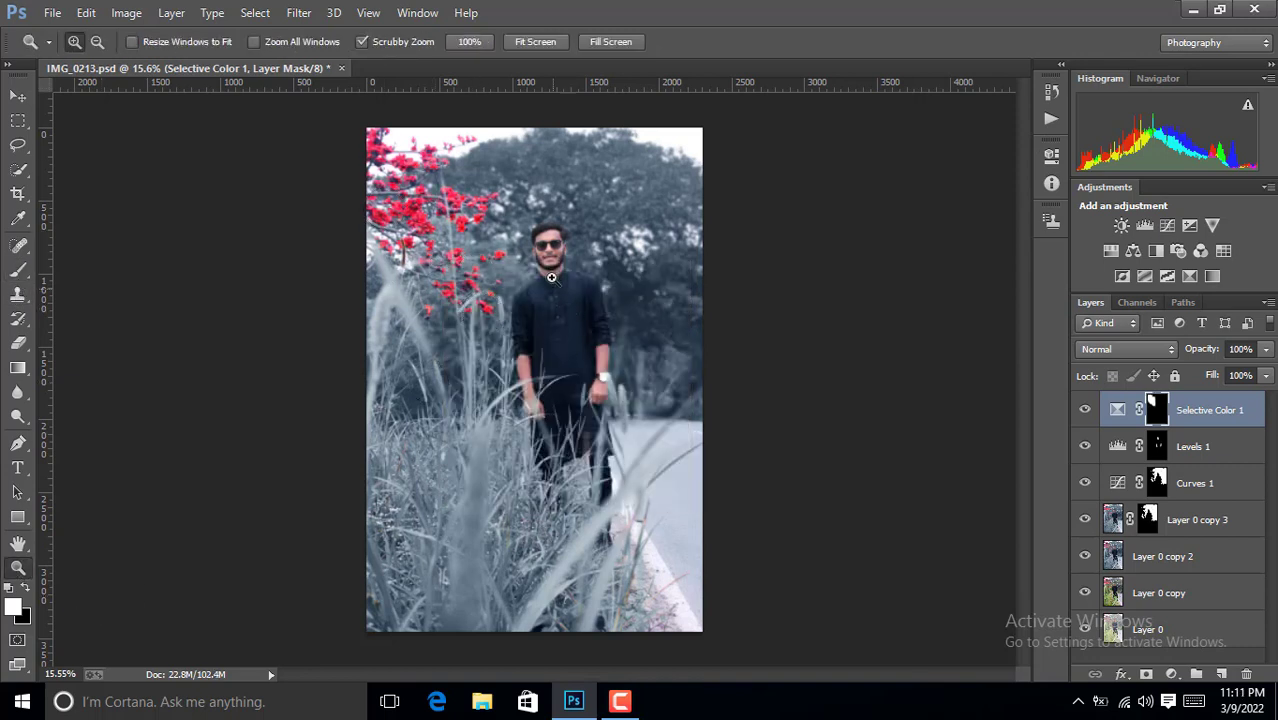
{"action": "left_click_drag", "start_coordinate": [581, 294], "coordinate": [637, 230]}
{"action": "scroll", "coordinate": [637, 230], "scroll_direction": "down", "scroll_amount": 2}
{"action": "scroll", "coordinate": [637, 230], "scroll_direction": "down", "scroll_amount": 1}
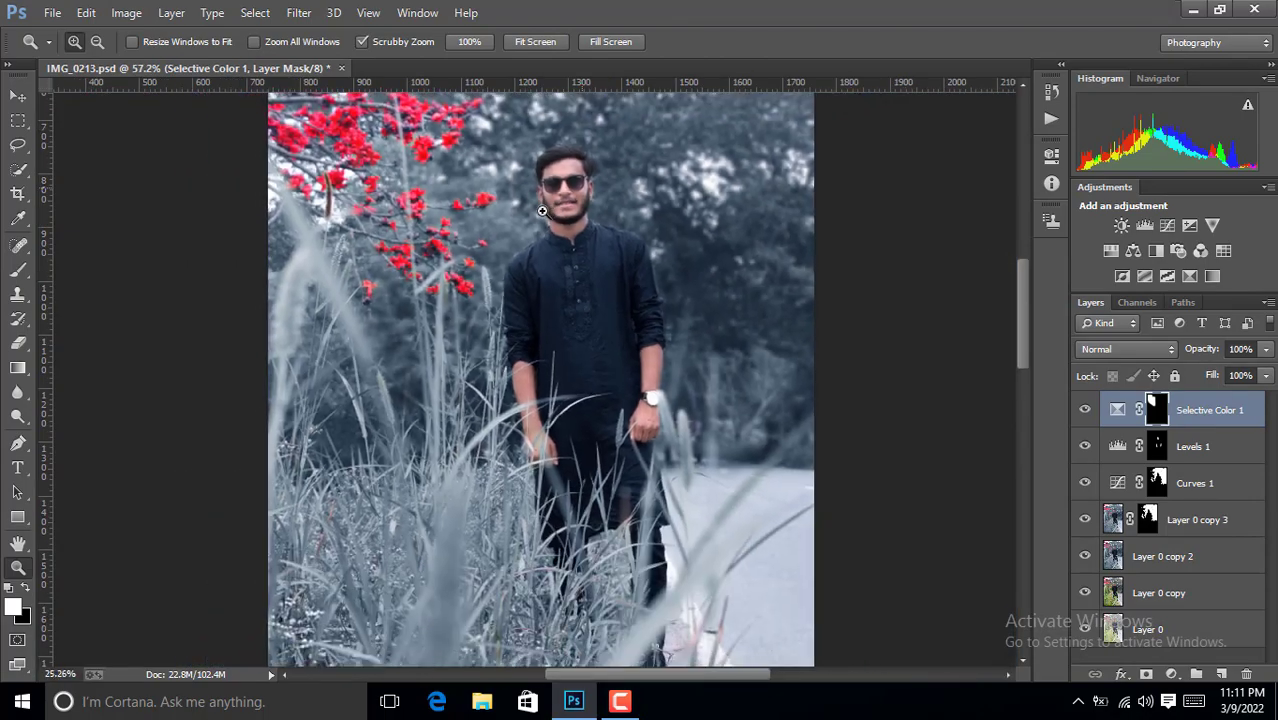
{"action": "scroll", "coordinate": [594, 273], "scroll_direction": "up", "scroll_amount": 1}
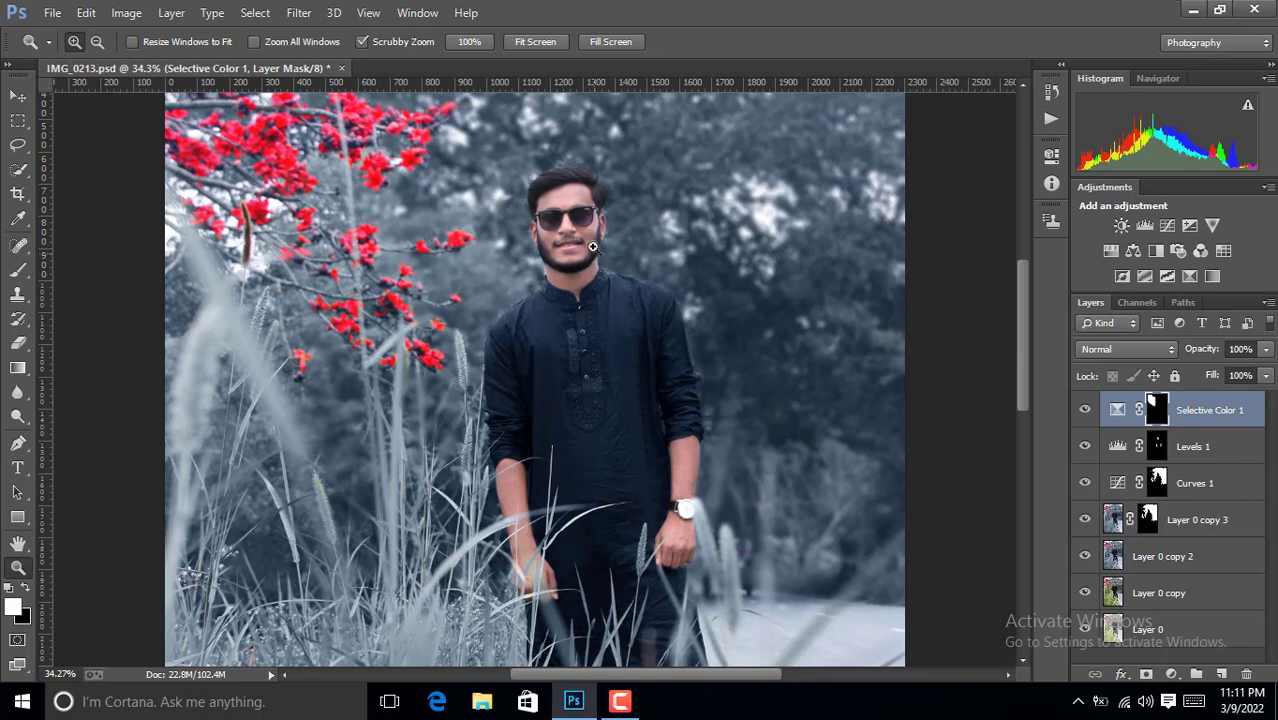
{"action": "scroll", "coordinate": [592, 246], "scroll_direction": "up", "scroll_amount": 1}
{"action": "scroll", "coordinate": [653, 274], "scroll_direction": "up", "scroll_amount": 1}
{"action": "scroll", "coordinate": [673, 294], "scroll_direction": "up", "scroll_amount": 1}
{"action": "scroll", "coordinate": [613, 260], "scroll_direction": "up", "scroll_amount": 1}
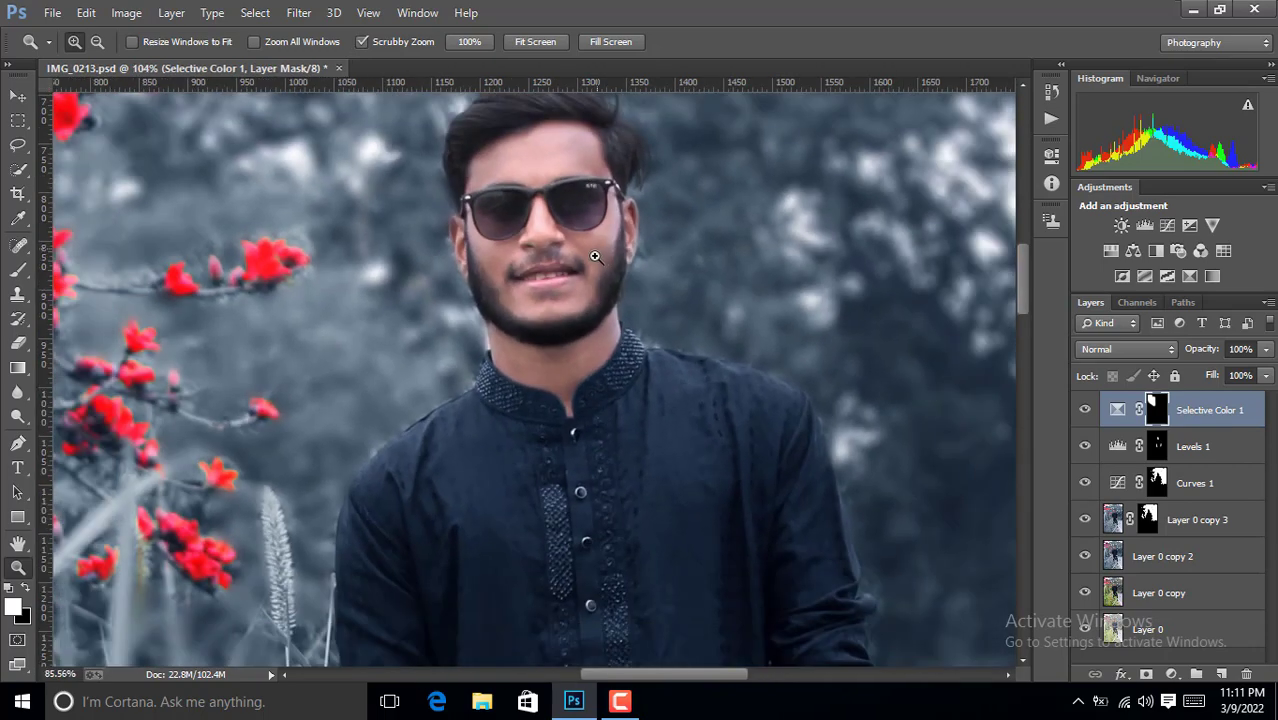
{"action": "scroll", "coordinate": [594, 257], "scroll_direction": "down", "scroll_amount": 1}
{"action": "scroll", "coordinate": [604, 243], "scroll_direction": "down", "scroll_amount": 2}
{"action": "scroll", "coordinate": [600, 250], "scroll_direction": "down", "scroll_amount": 1}
{"action": "scroll", "coordinate": [700, 330], "scroll_direction": "down", "scroll_amount": 1}
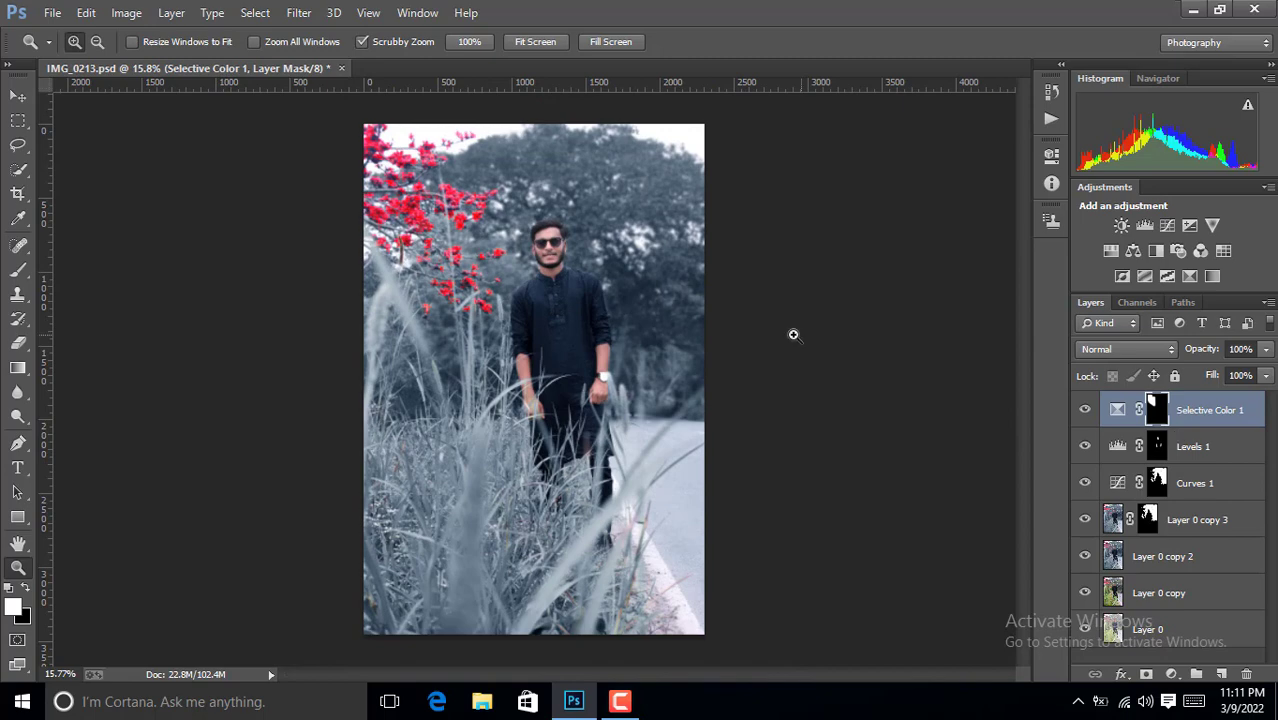
Trim the top, bottom and left edges to a near-square crop around the man and flowers.
{"action": "key", "text": "c"}
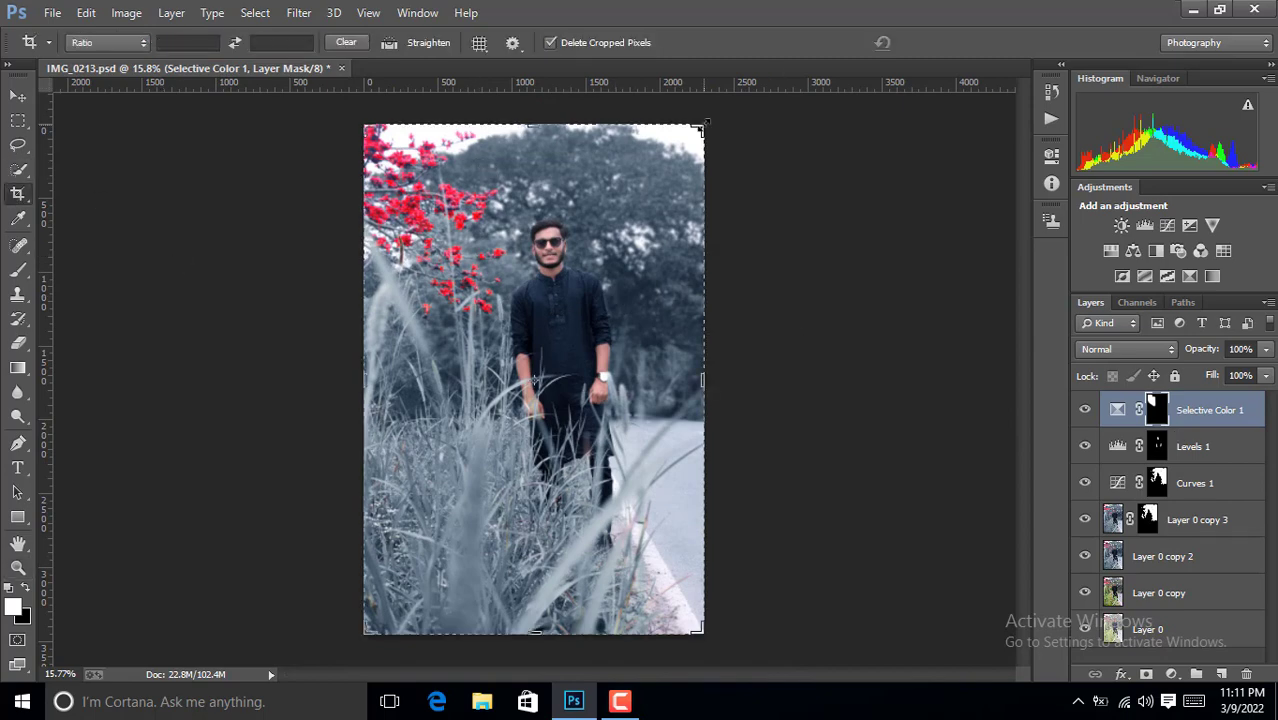
{"action": "left_click_drag", "start_coordinate": [702, 127], "coordinate": [700, 157]}
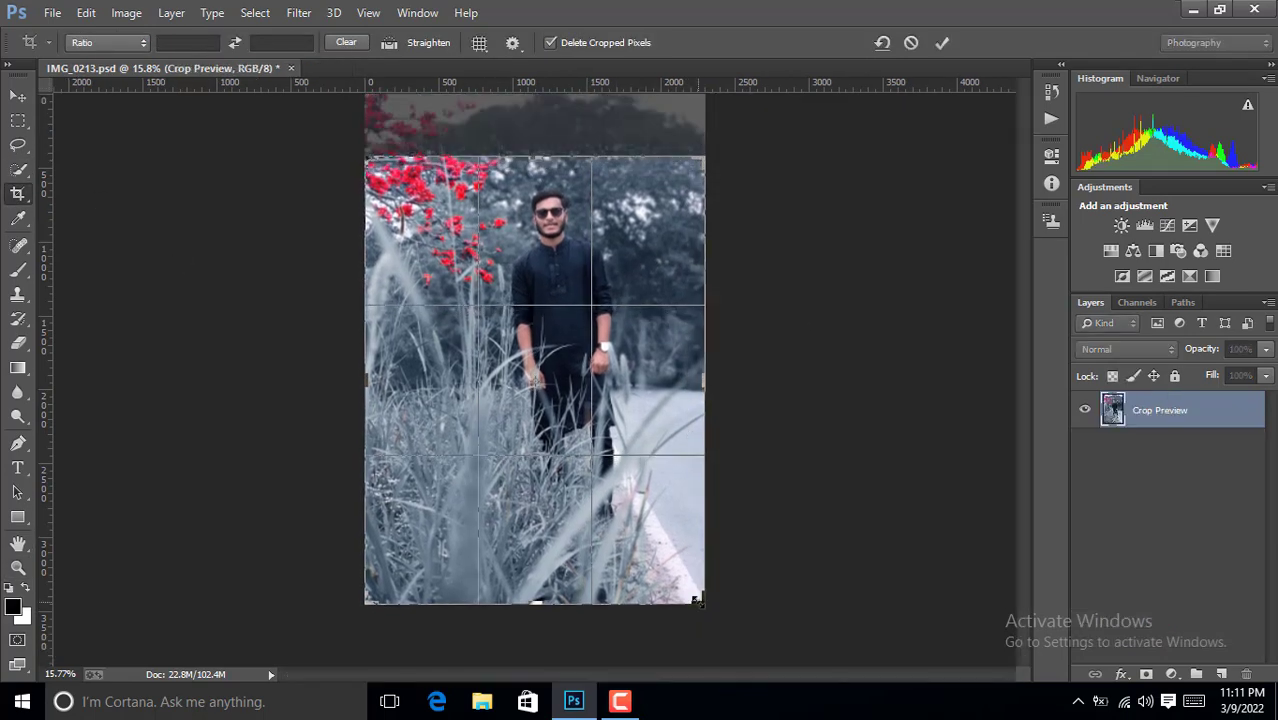
{"action": "left_click_drag", "start_coordinate": [702, 600], "coordinate": [702, 442]}
{"action": "left_click_drag", "start_coordinate": [384, 517], "coordinate": [387, 519]}
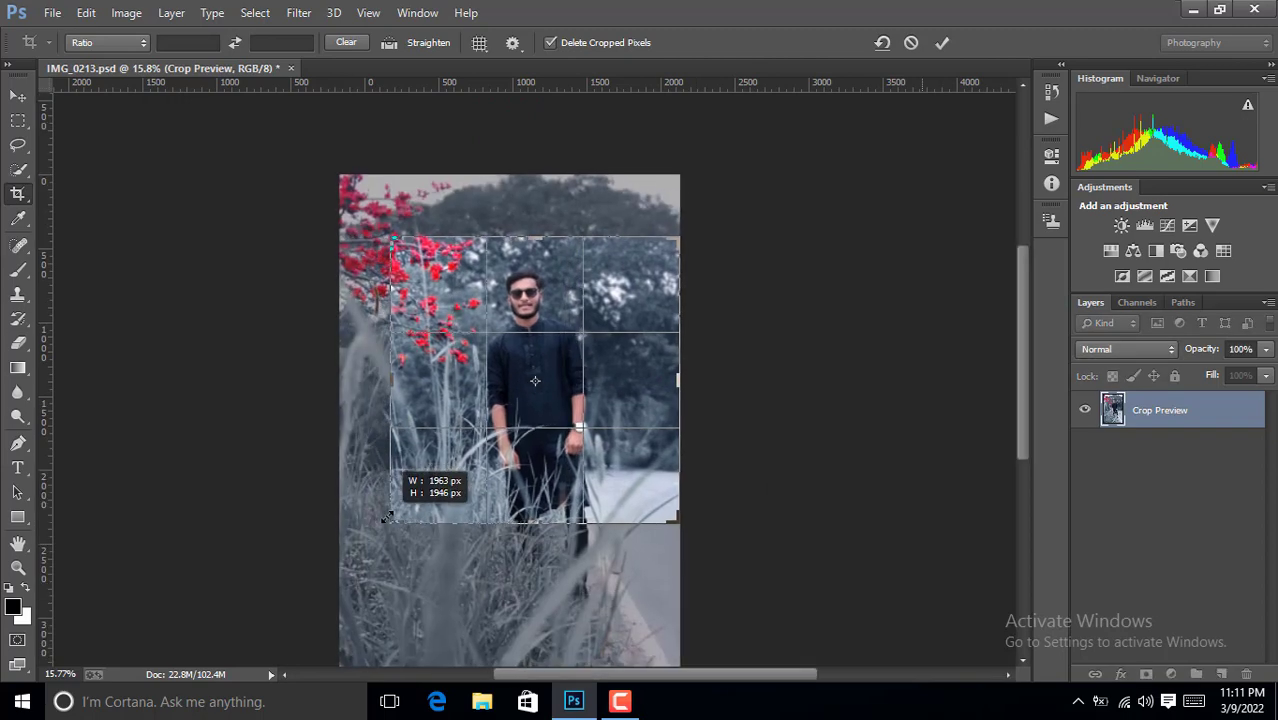
{"action": "key", "text": "Return"}
{"action": "key", "text": "z"}
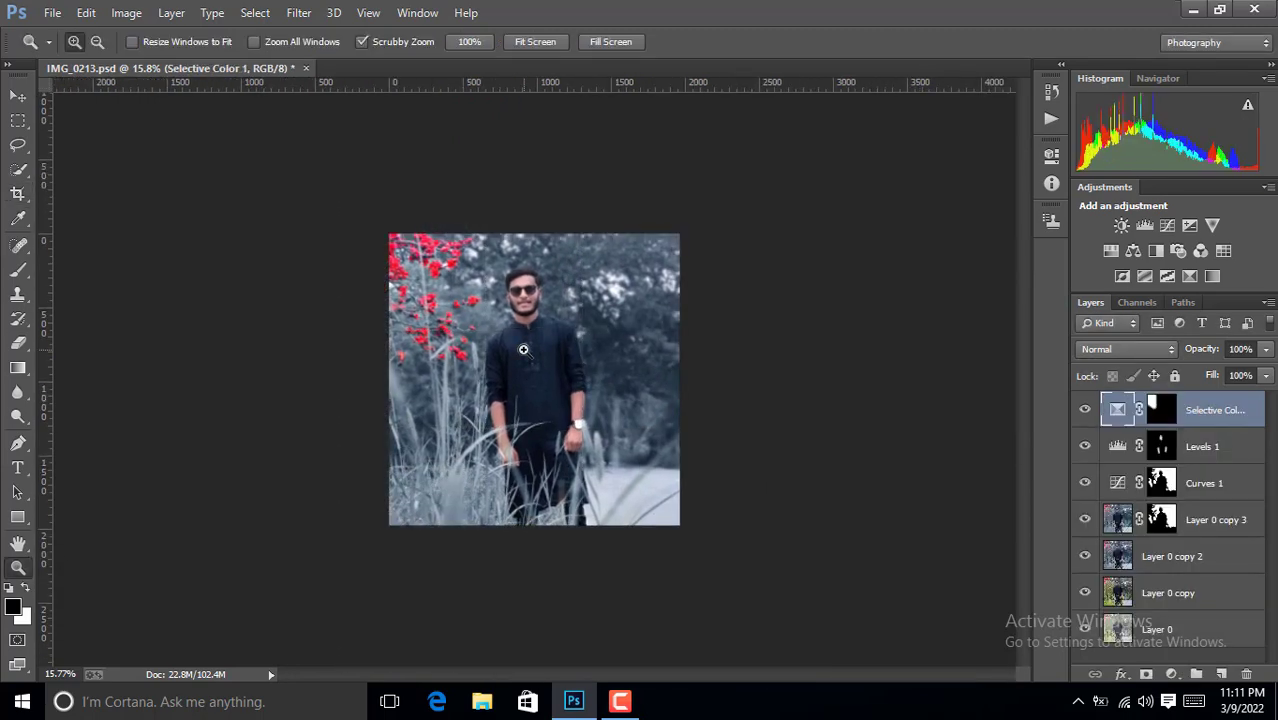
{"action": "left_click_drag", "start_coordinate": [524, 349], "coordinate": [572, 380]}
{"action": "left_click_drag", "start_coordinate": [552, 296], "coordinate": [554, 297]}
{"action": "mouse_move", "coordinate": [506, 219]}
{"action": "left_mouse_down"}
{"action": "mouse_move", "coordinate": [607, 266]}
{"action": "mouse_move", "coordinate": [622, 294]}
{"action": "mouse_move", "coordinate": [590, 292]}
{"action": "left_mouse_up"}
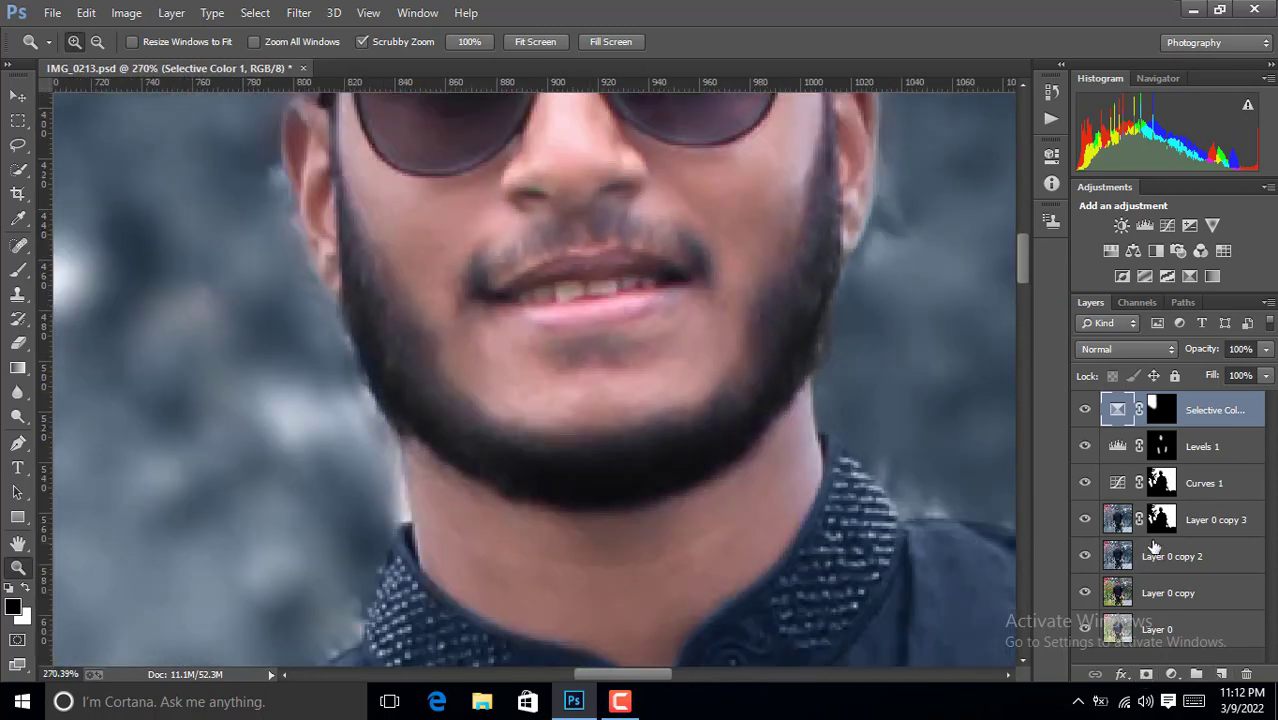
Select Layer 0 copy 3 and set the lightening tool to a 12 px brush.
{"action": "left_click", "coordinate": [1155, 563]}
{"action": "key", "text": "alt+]"}
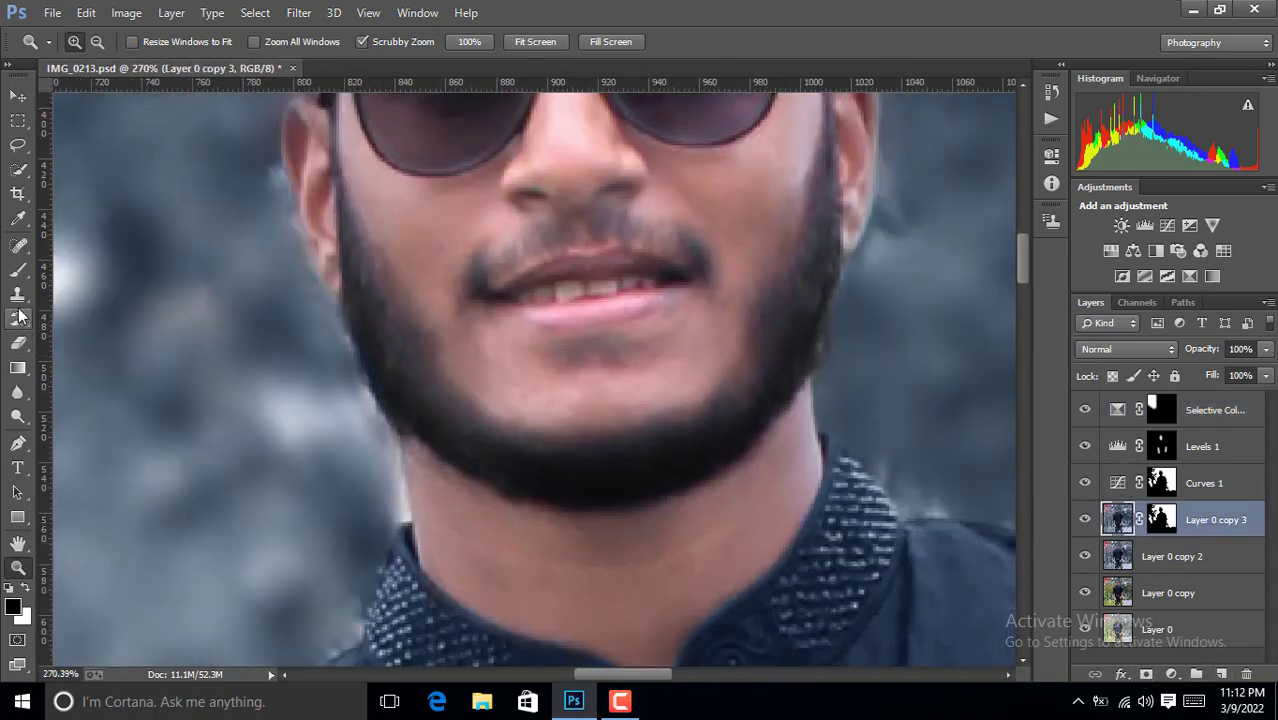
{"action": "left_click", "coordinate": [17, 391]}
{"action": "left_click", "coordinate": [17, 416]}
{"action": "right_click", "coordinate": [625, 326]}
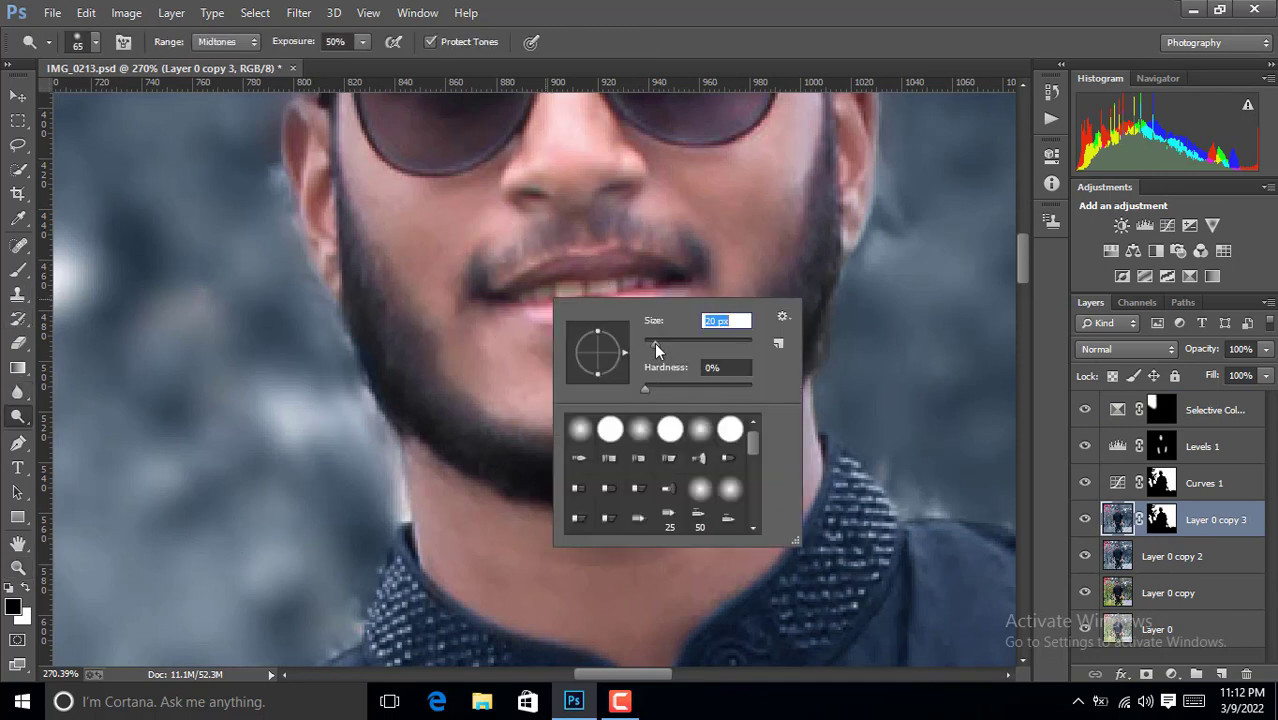
{"action": "type", "text": "12"}
{"action": "key", "text": "Return"}
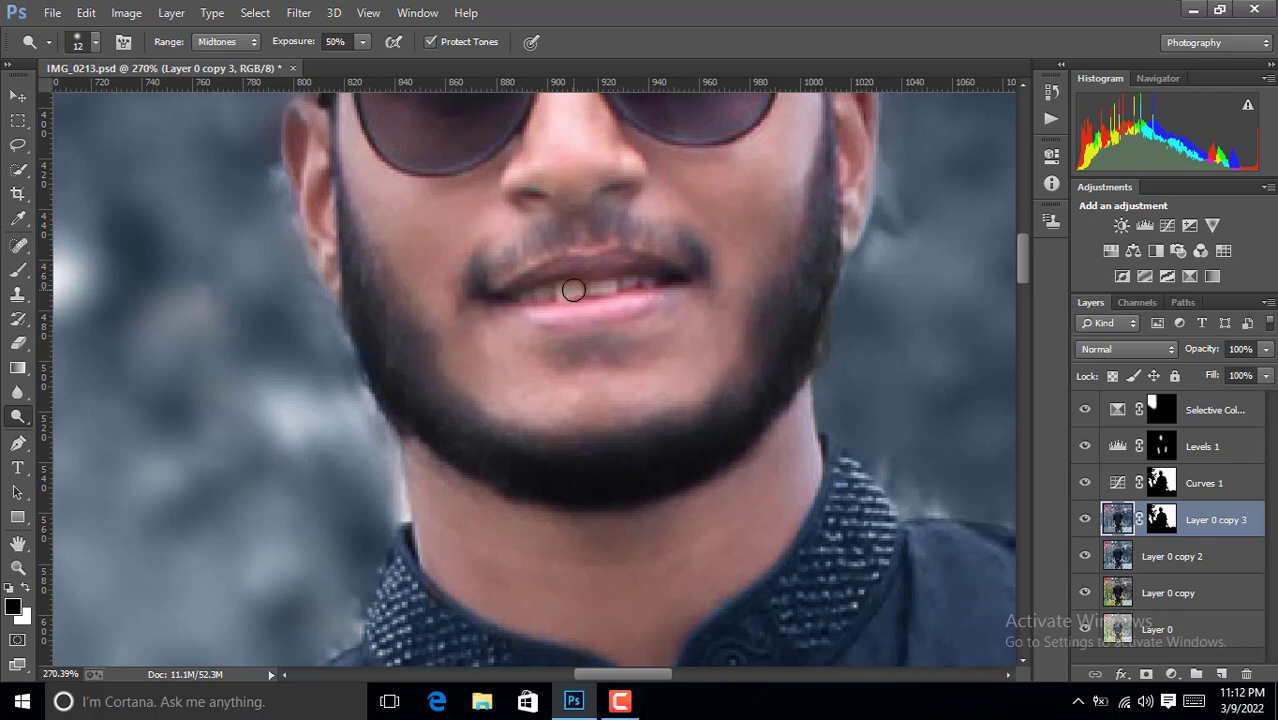
Create new Layer 1 and paint white over the teeth with a 10 px brush.
{"action": "key", "text": "alt+period"}
{"action": "key", "text": "ctrl+shift+alt+n"}
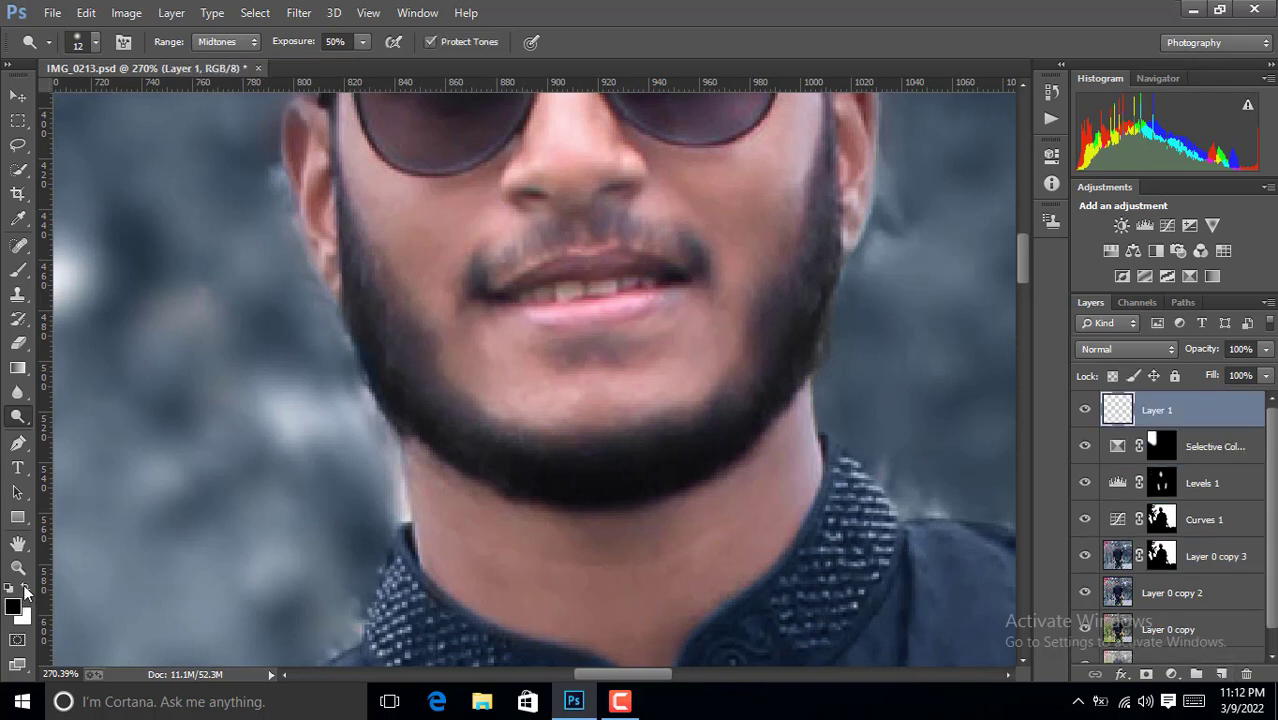
{"action": "key", "text": "b"}
{"action": "left_click", "coordinate": [570, 300]}
{"action": "right_click", "coordinate": [575, 309]}
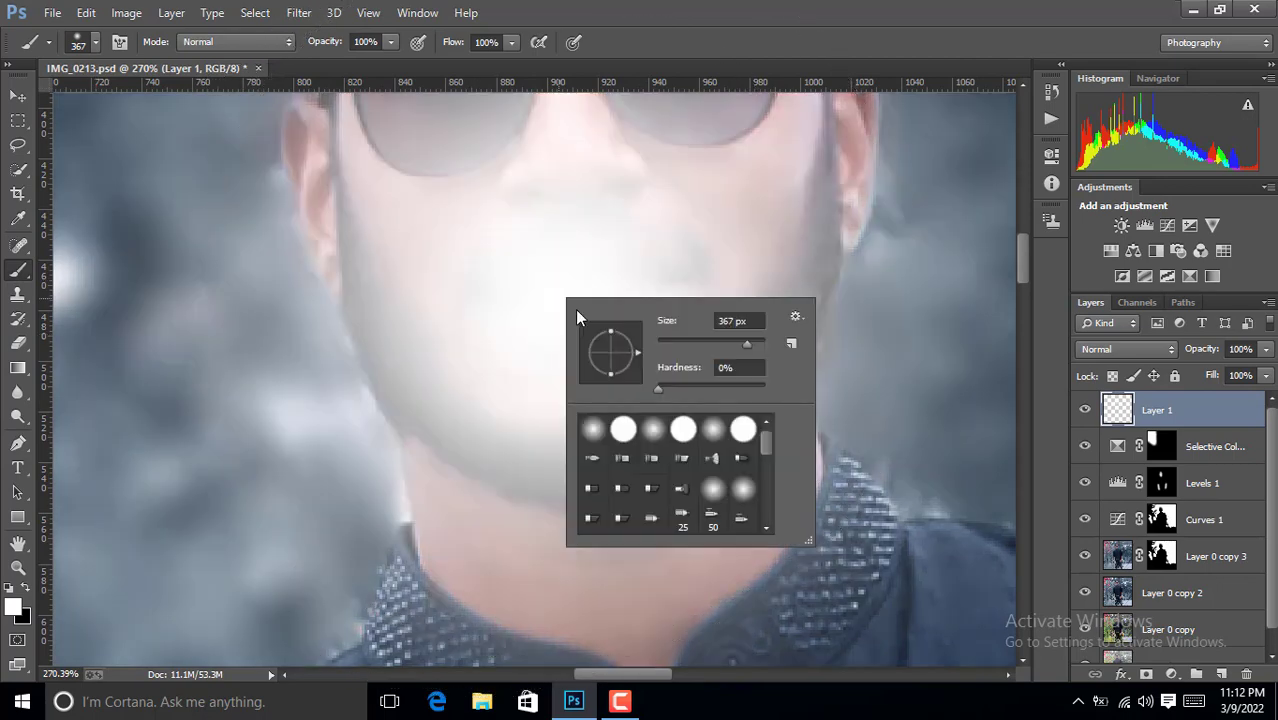
{"action": "key", "text": "Escape"}
{"action": "key", "text": "ctrl+z"}
{"action": "right_click", "coordinate": [584, 302]}
{"action": "type", "text": "10"}
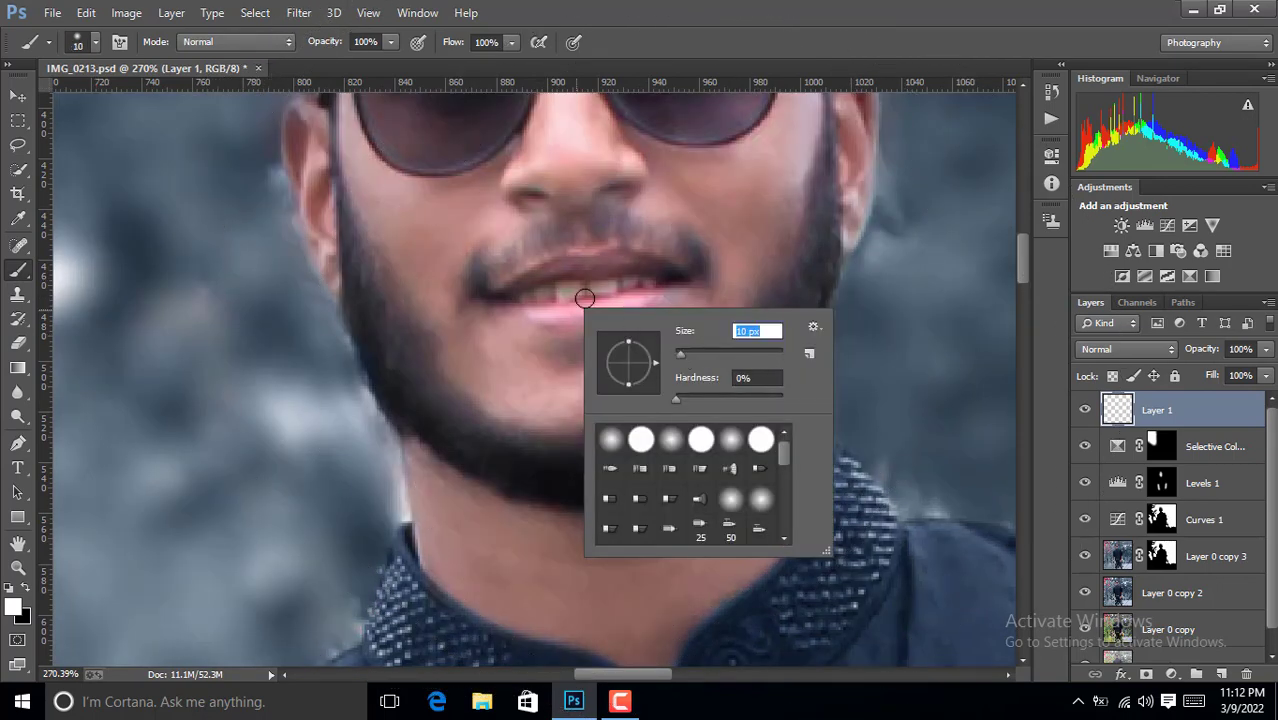
{"action": "key", "text": "Return"}
{"action": "left_click_drag", "start_coordinate": [522, 293], "coordinate": [632, 287]}
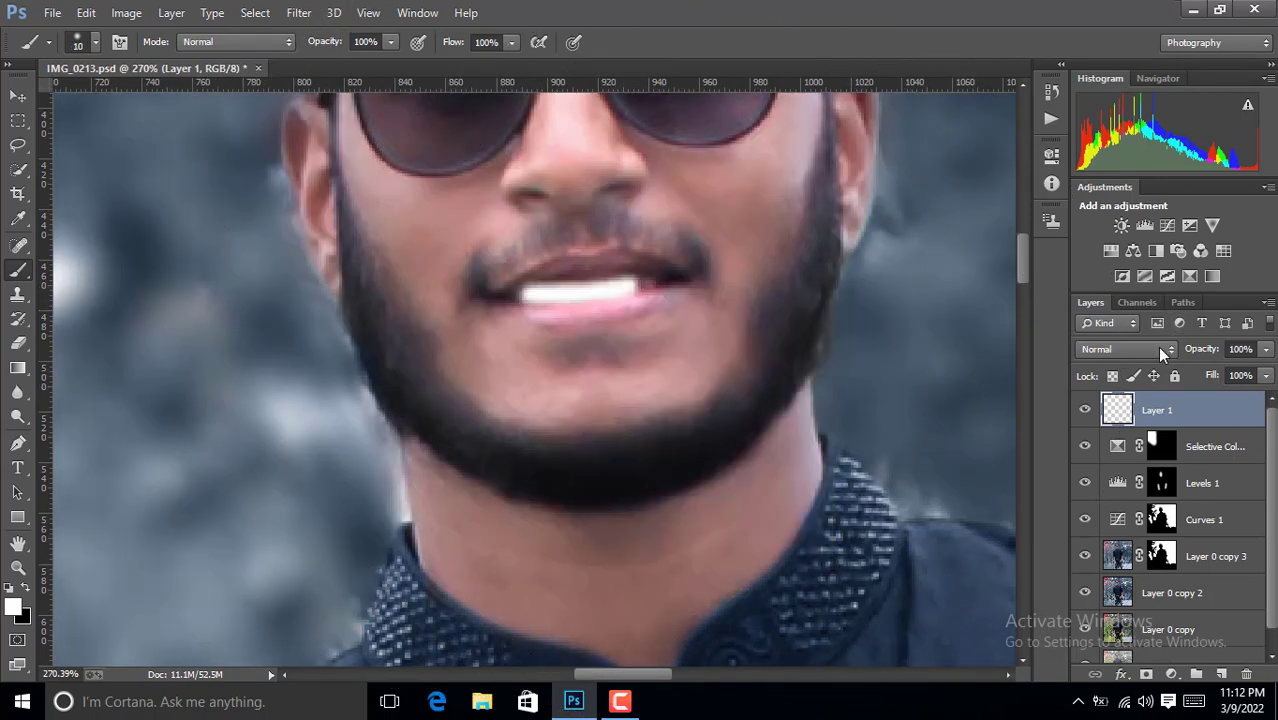
After trying Lighten and Darken, set Layer 1 to Soft Light at 74% opacity.
{"action": "left_click", "coordinate": [1163, 354]}
{"action": "left_click", "coordinate": [1097, 148]}
{"action": "left_click", "coordinate": [1125, 349]}
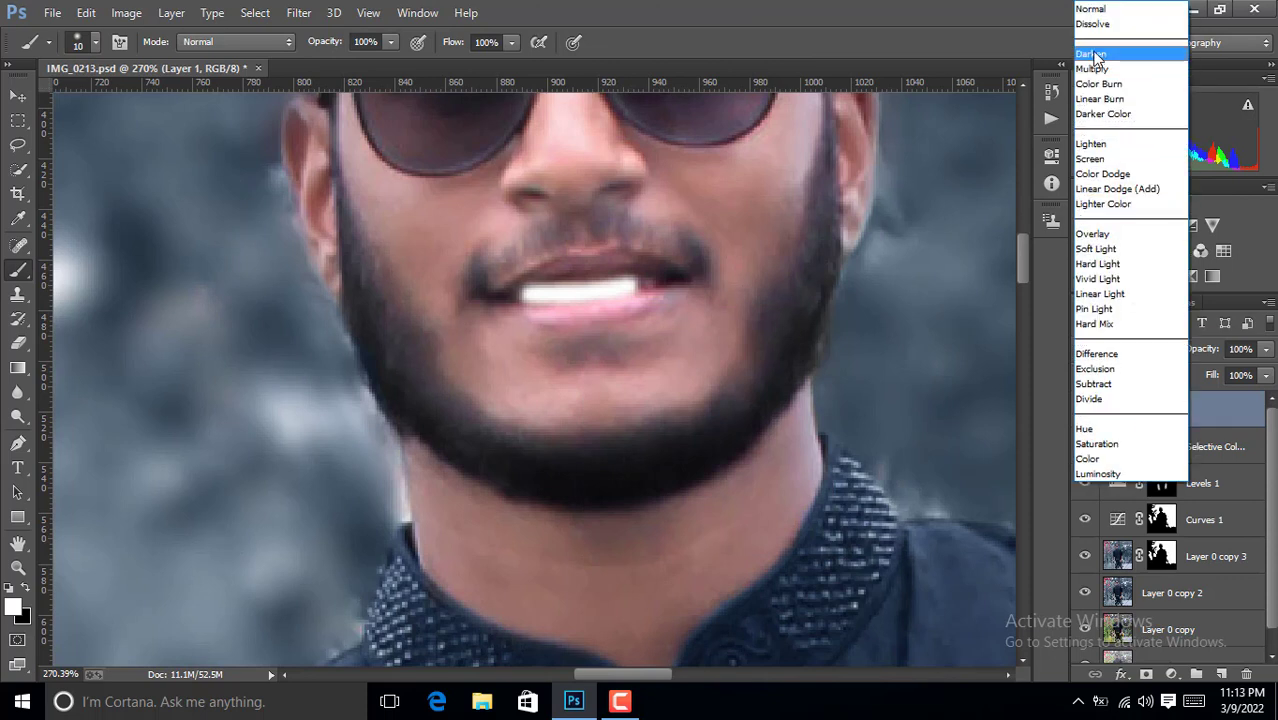
{"action": "left_click", "coordinate": [1092, 54]}
{"action": "left_click", "coordinate": [1125, 349]}
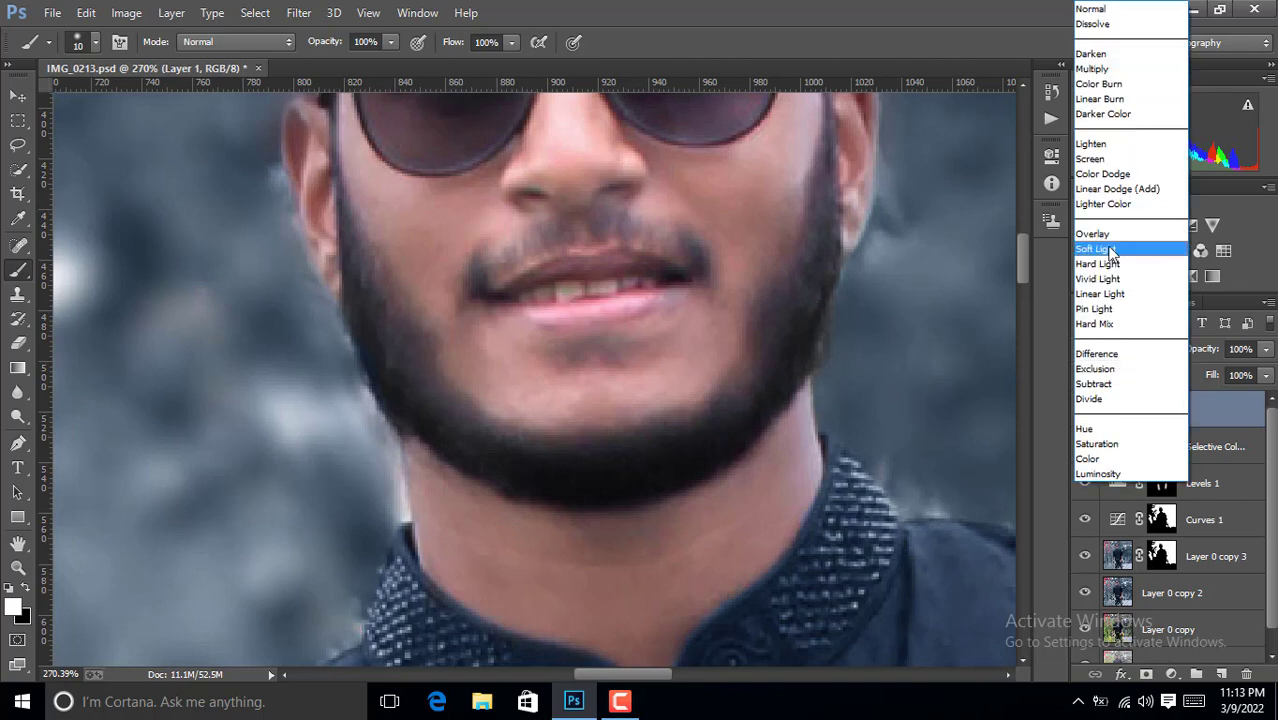
{"action": "left_click", "coordinate": [1097, 250]}
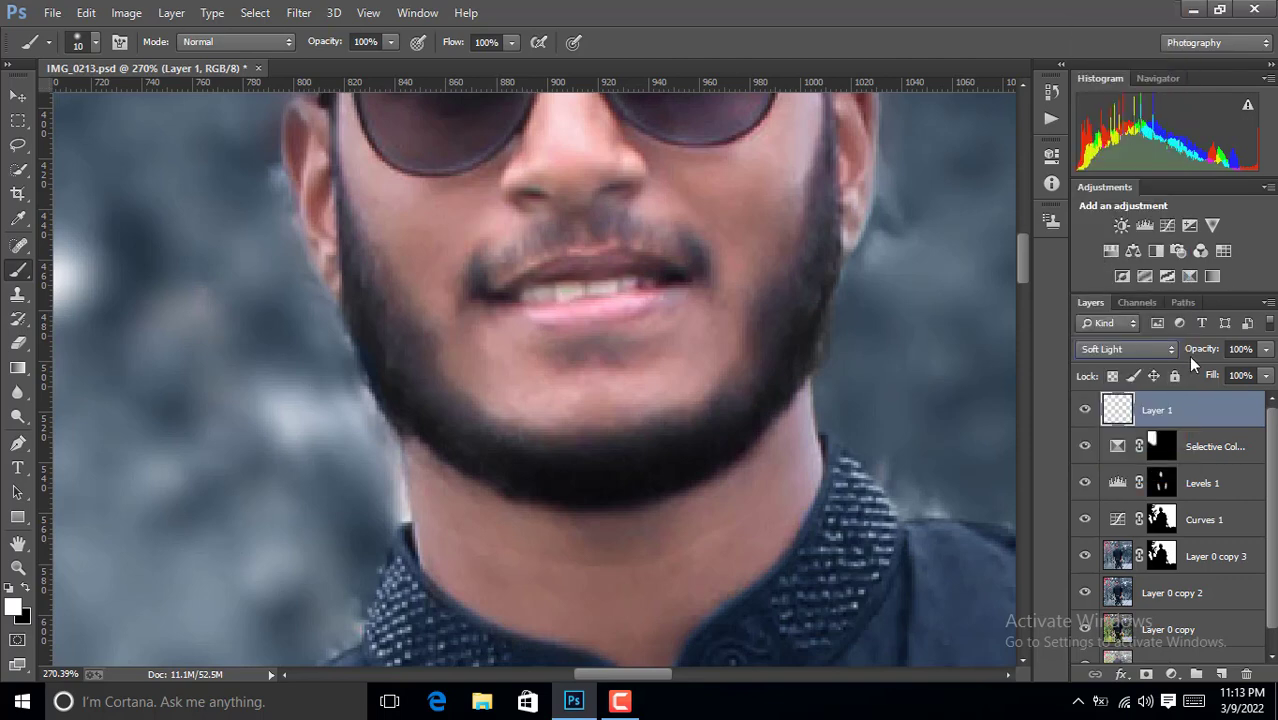
{"action": "left_click_drag", "start_coordinate": [1189, 355], "coordinate": [1186, 354]}
{"action": "key", "text": "z"}
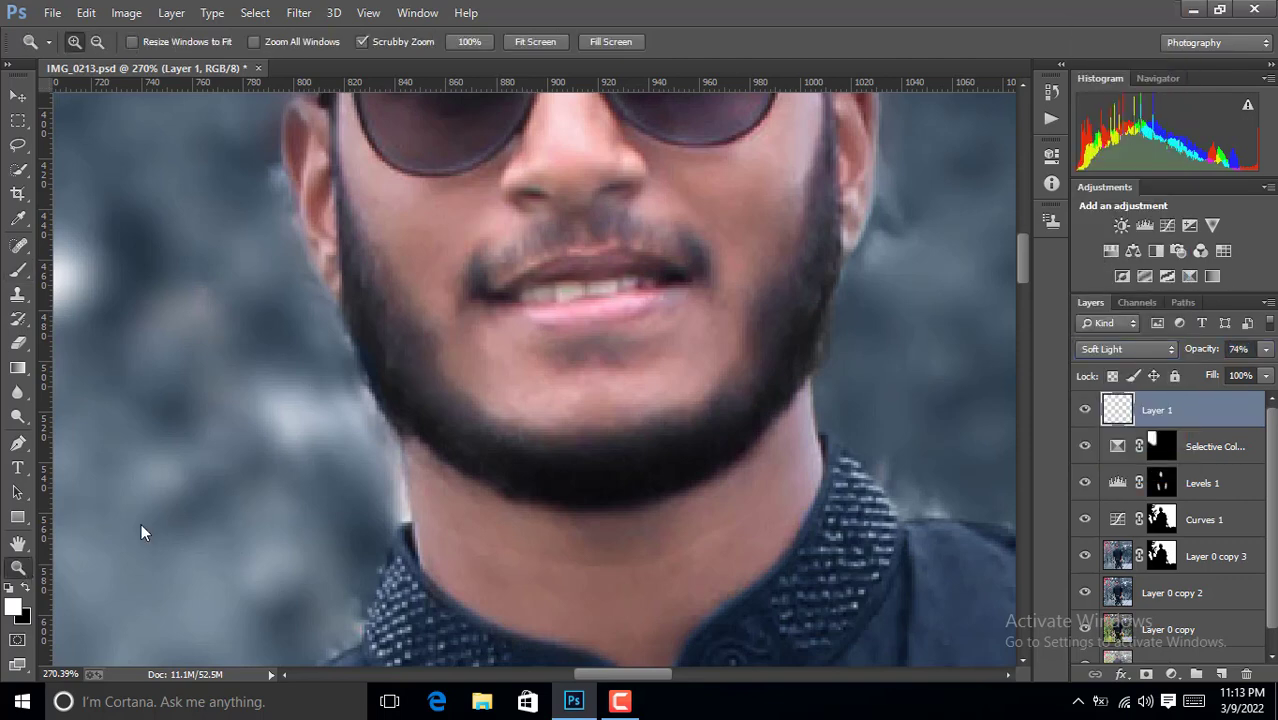
{"action": "scroll", "coordinate": [141, 523], "scroll_direction": "down", "scroll_amount": 8}
{"action": "scroll", "coordinate": [552, 335], "scroll_direction": "up", "scroll_amount": 1}
{"action": "scroll", "coordinate": [552, 335], "scroll_direction": "up", "scroll_amount": 1}
{"action": "scroll", "coordinate": [552, 335], "scroll_direction": "up", "scroll_amount": 1}
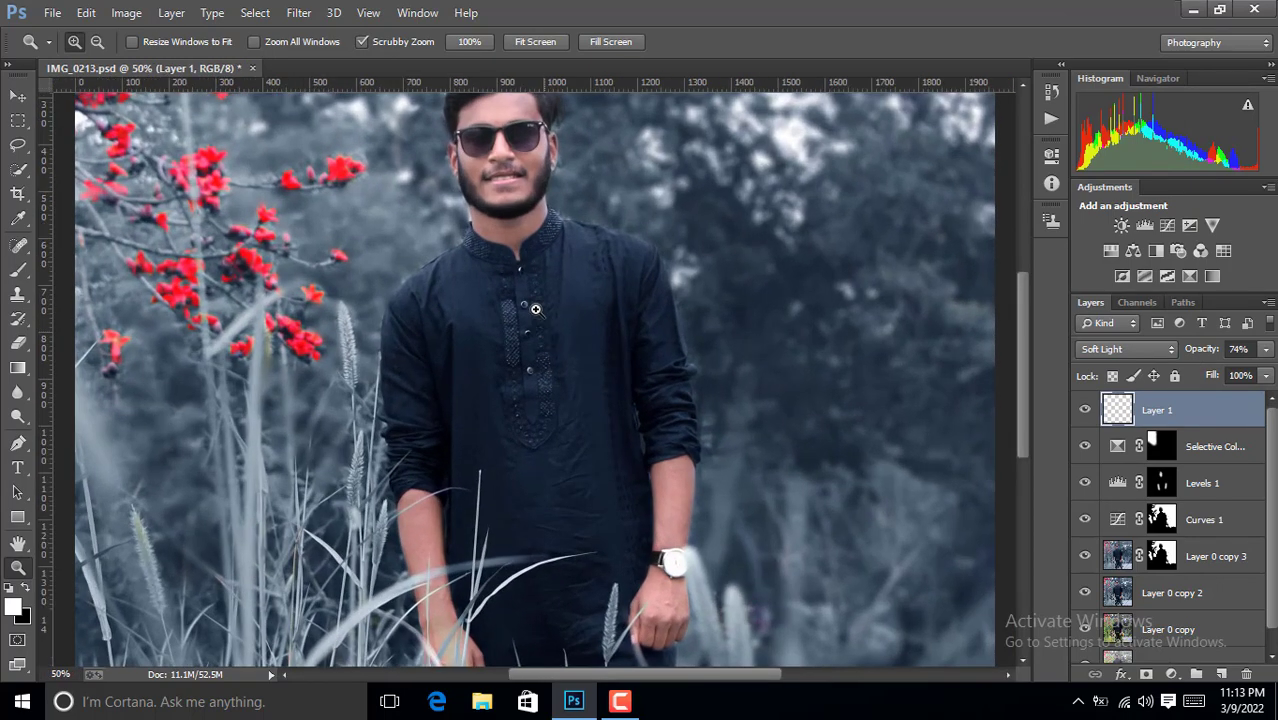
{"action": "scroll", "coordinate": [600, 250], "scroll_direction": "up", "scroll_amount": 2}
{"action": "scroll", "coordinate": [560, 200], "scroll_direction": "down", "scroll_amount": 1}
{"action": "scroll", "coordinate": [550, 185], "scroll_direction": "up", "scroll_amount": 3}
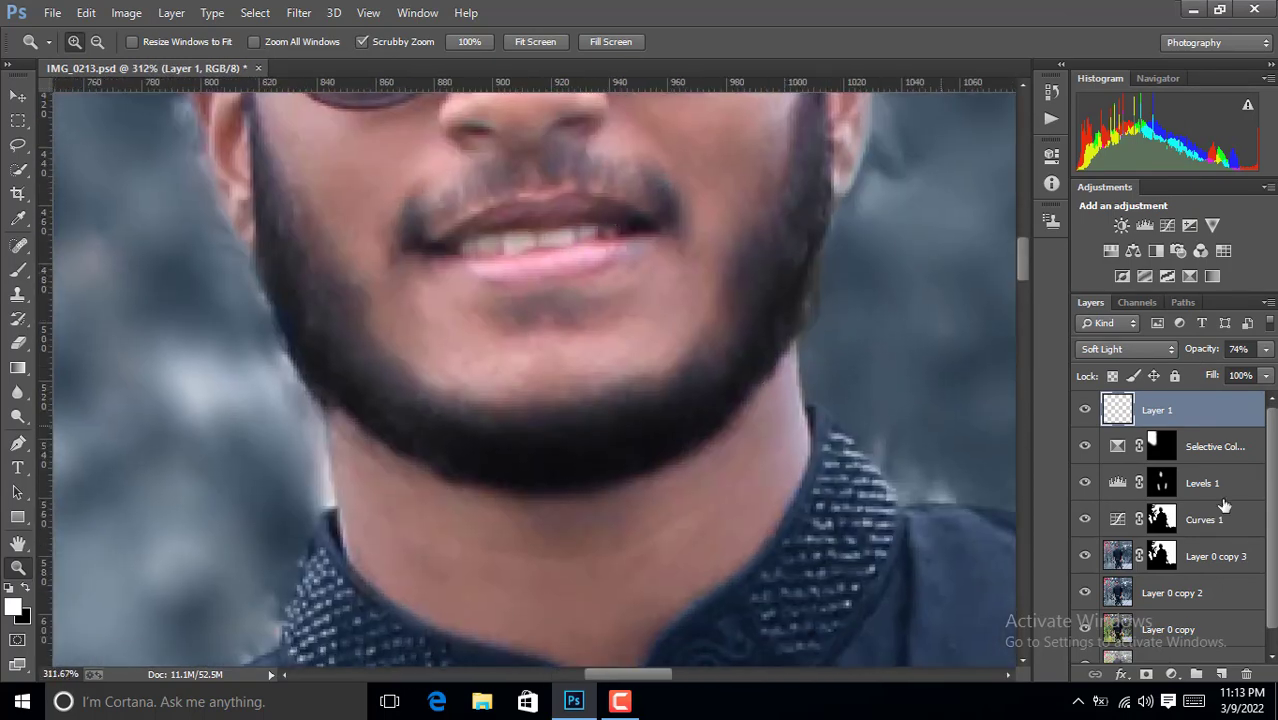
Add Layer 2 and pick a saturated red foreground colour sampled from the lips.
{"action": "left_click", "coordinate": [1219, 676]}
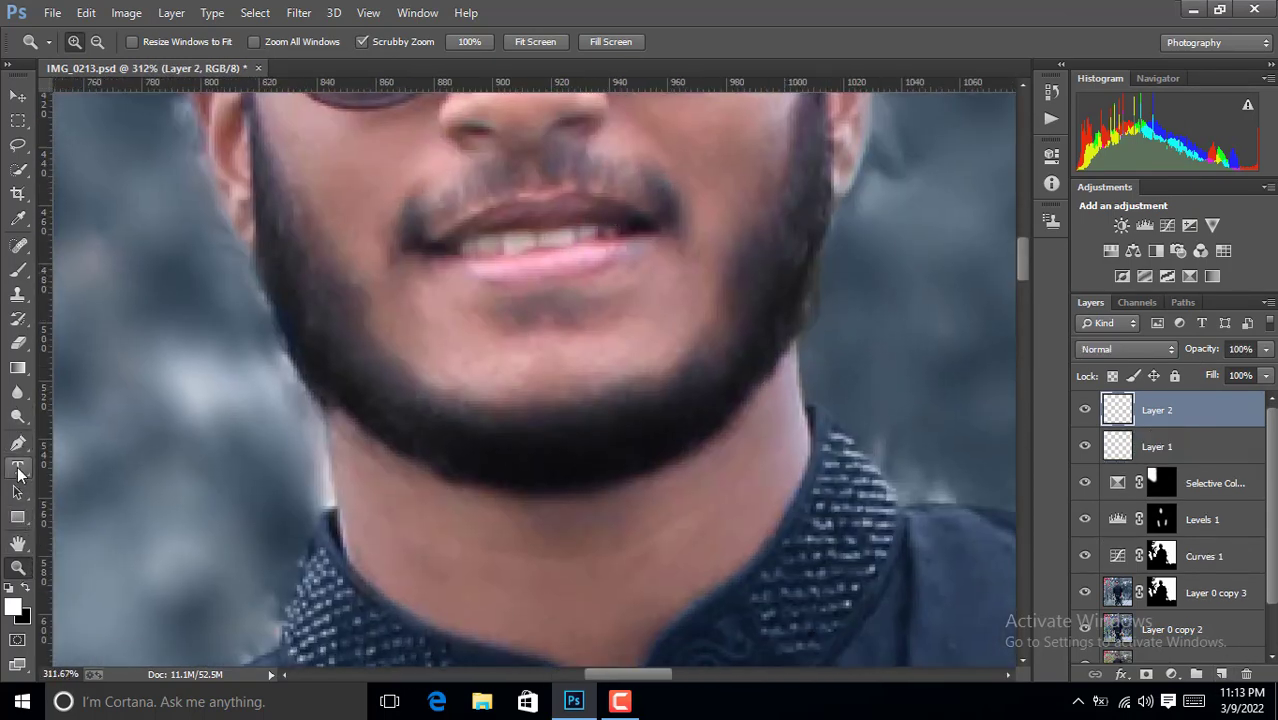
{"action": "left_click", "coordinate": [13, 605]}
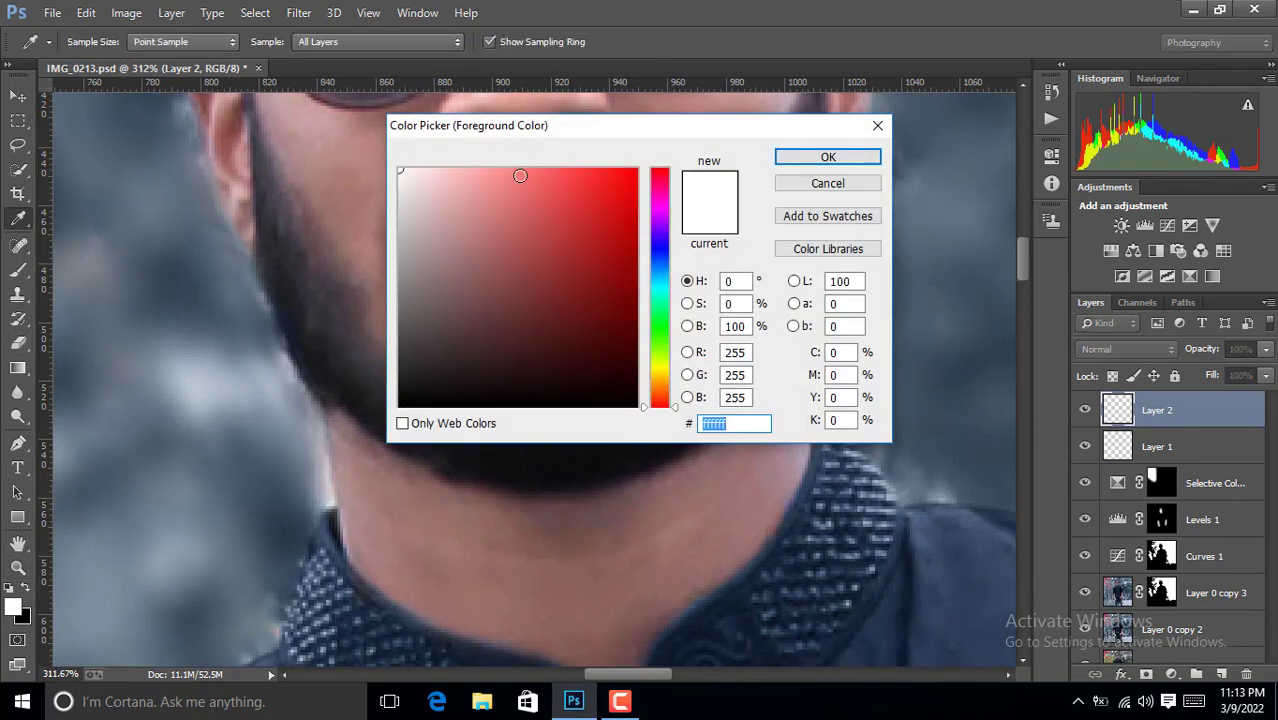
{"action": "left_click_drag", "start_coordinate": [568, 128], "coordinate": [750, 151]}
{"action": "left_click", "coordinate": [557, 257]}
{"action": "left_click", "coordinate": [576, 262]}
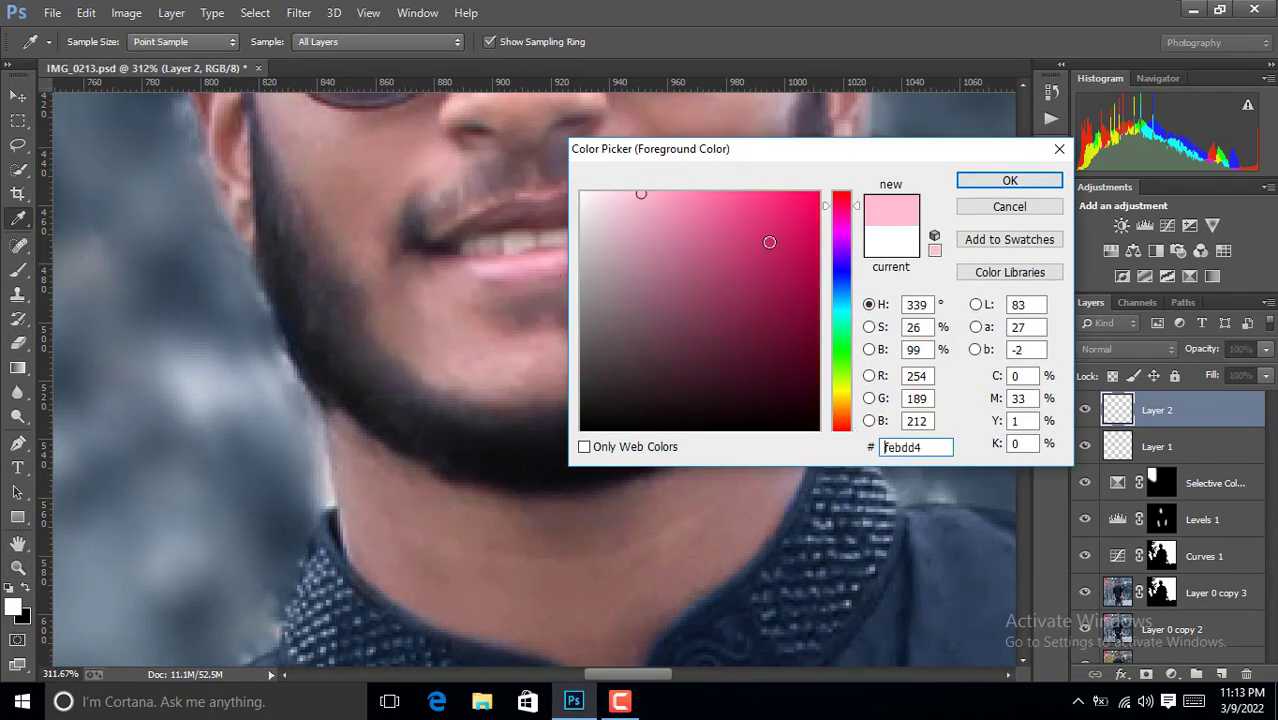
{"action": "left_click_drag", "start_coordinate": [845, 208], "coordinate": [845, 192]}
{"action": "left_click", "coordinate": [763, 194]}
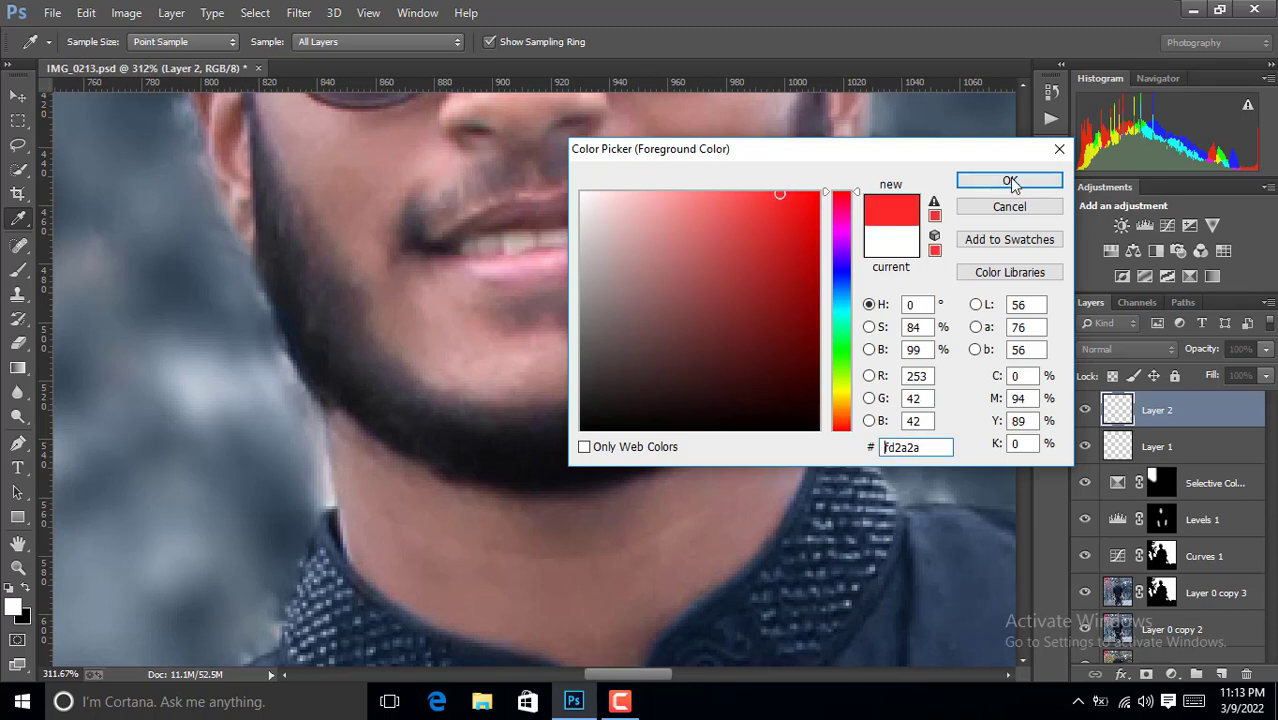
{"action": "left_click", "coordinate": [1008, 180]}
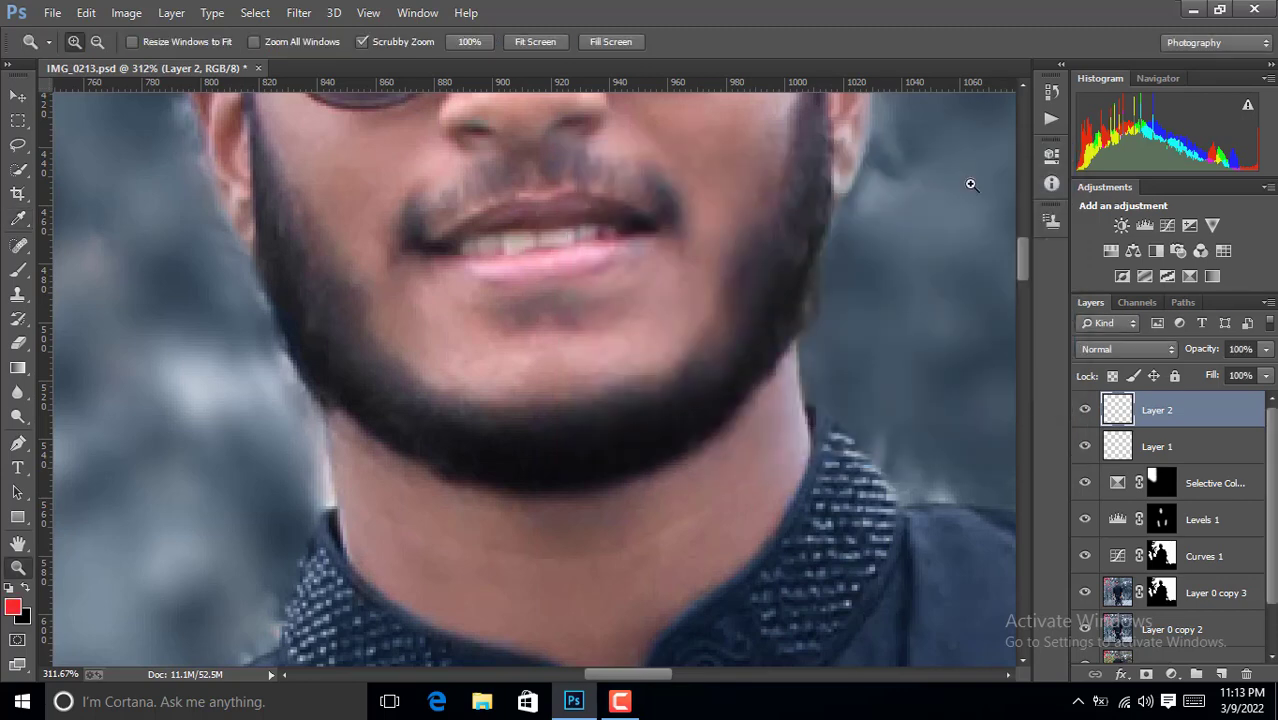
Change the foreground colour to a more saturated pink sampled from the lips.
{"action": "left_click", "coordinate": [13, 605]}
{"action": "left_click", "coordinate": [553, 251]}
{"action": "left_click", "coordinate": [738, 194]}
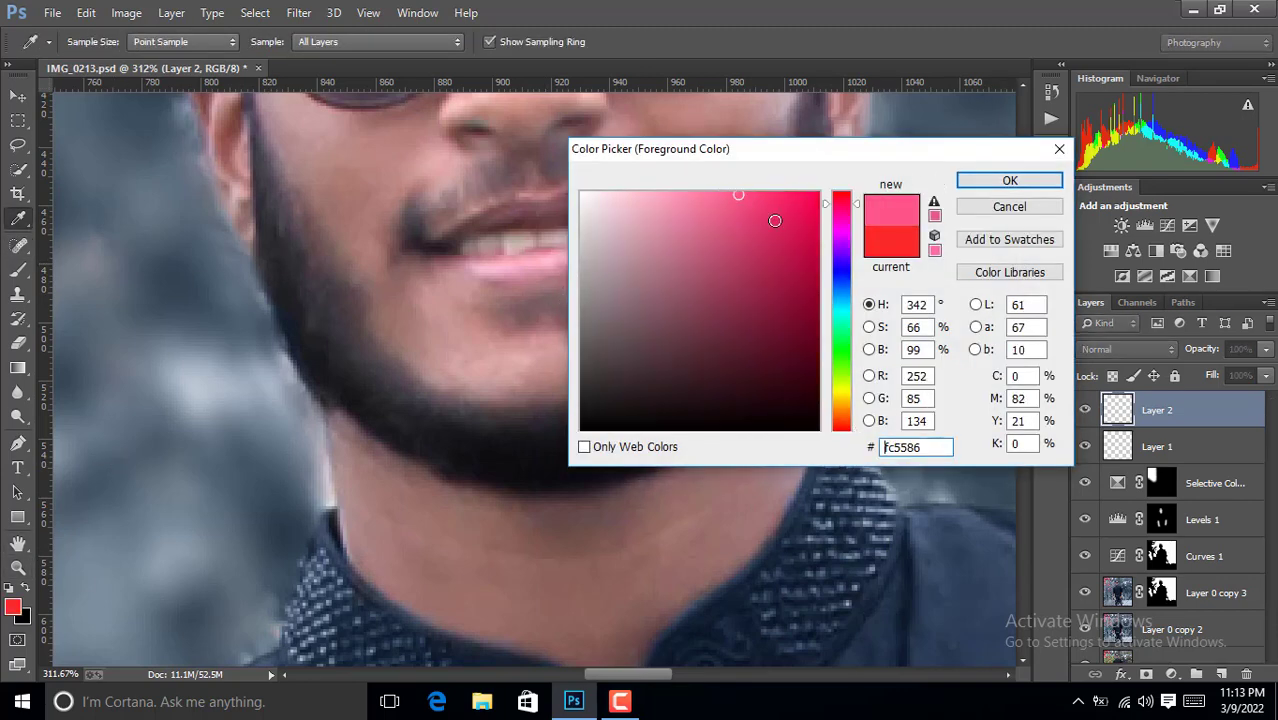
{"action": "left_click", "coordinate": [817, 196]}
{"action": "left_click", "coordinate": [1010, 180]}
{"action": "key", "text": "z"}
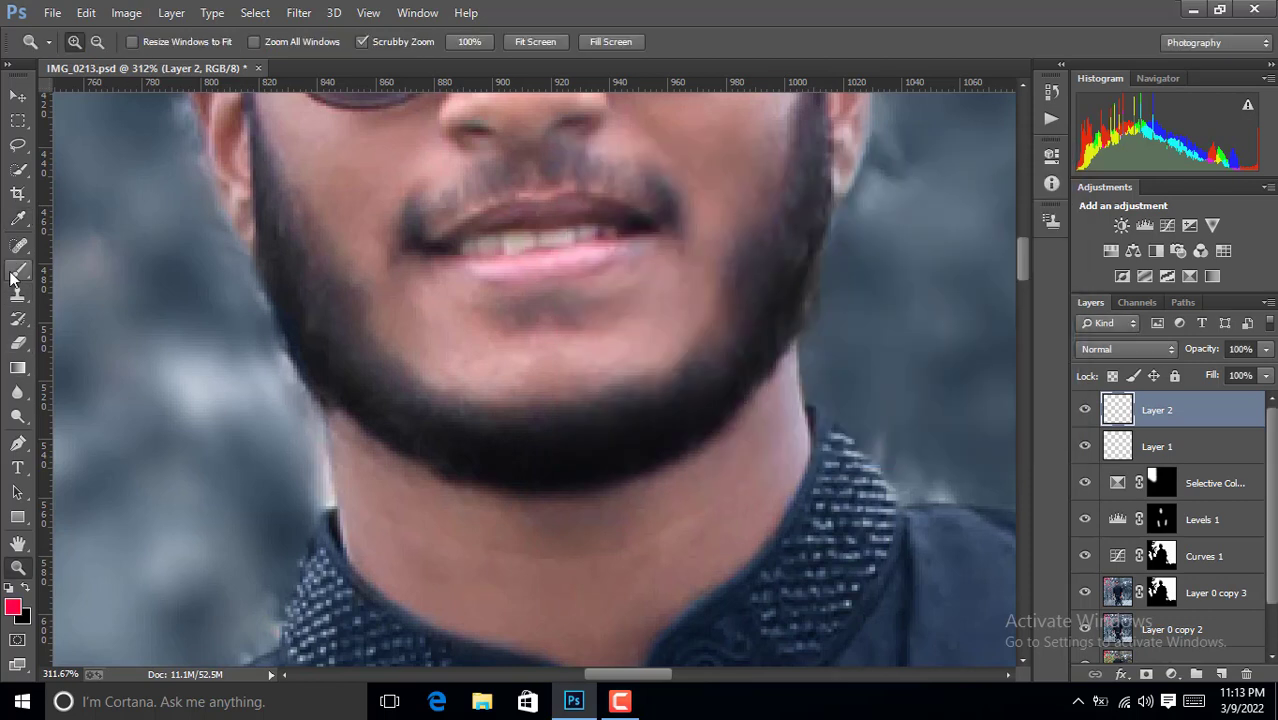
Paint pink over the lips and blend Layer 2 in Soft Light.
{"action": "left_click", "coordinate": [18, 271]}
{"action": "left_click_drag", "start_coordinate": [605, 253], "coordinate": [477, 271]}
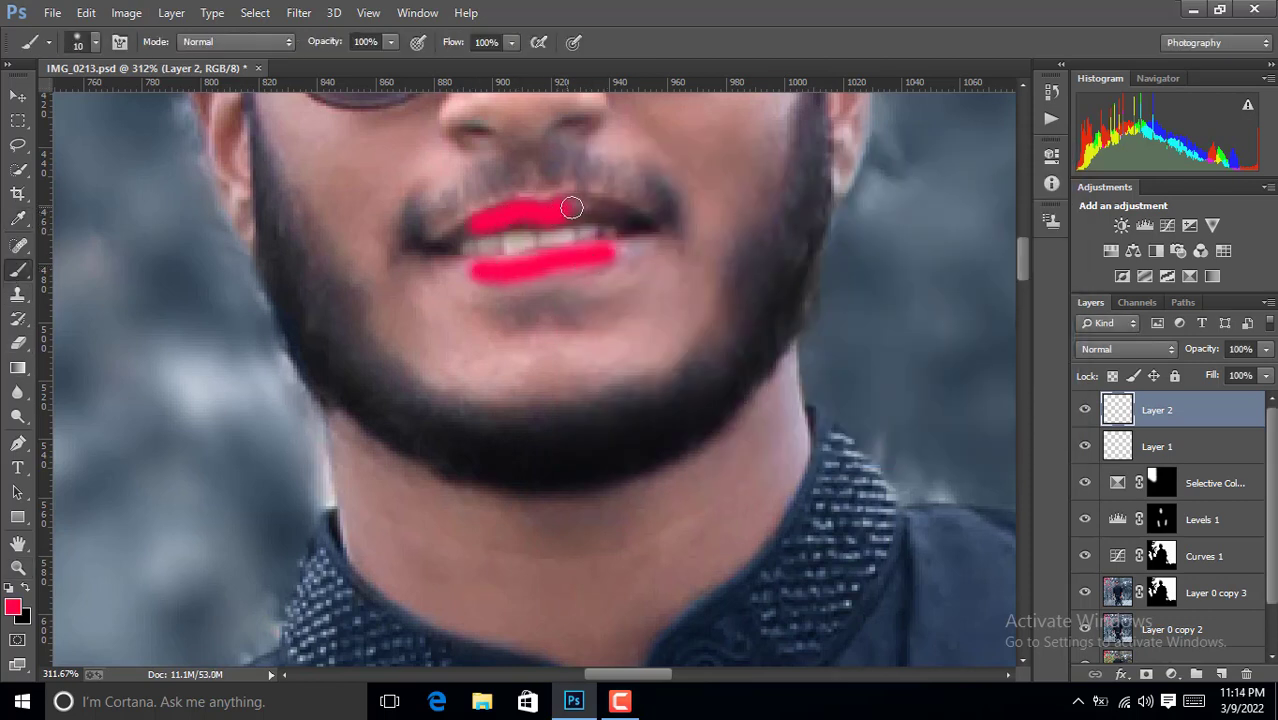
{"action": "left_click", "coordinate": [1132, 351]}
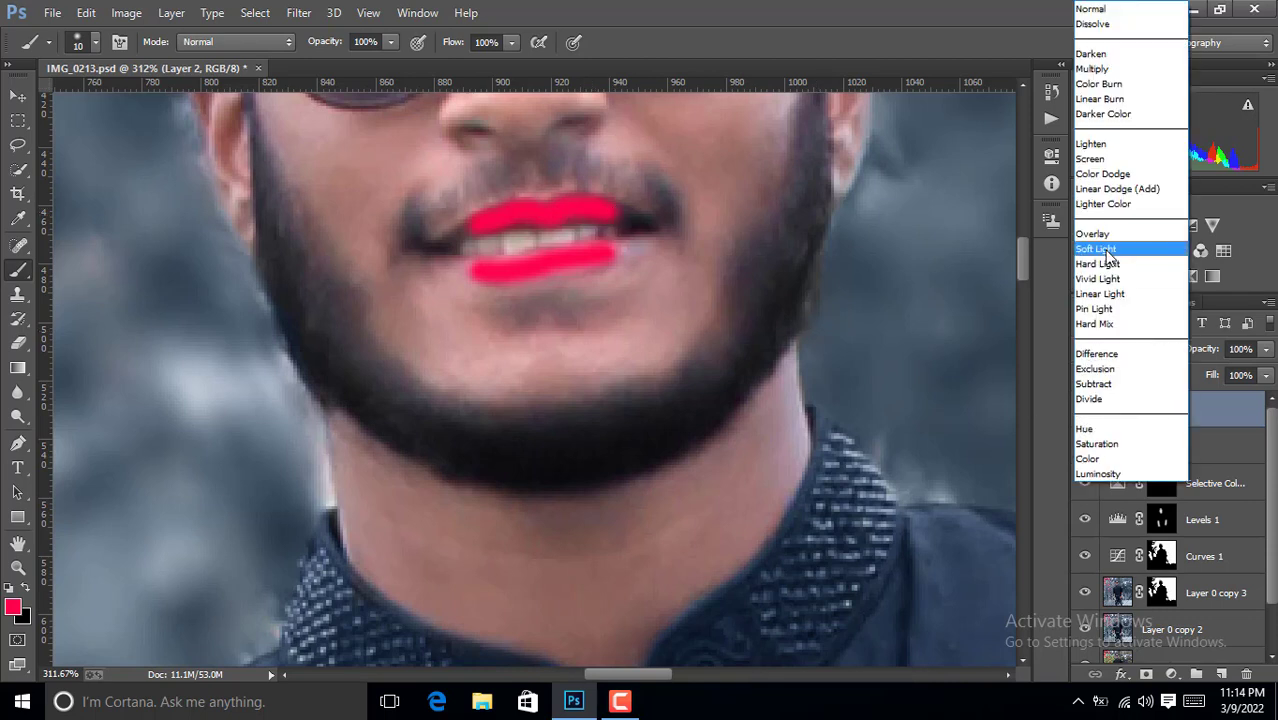
{"action": "left_click", "coordinate": [1105, 246]}
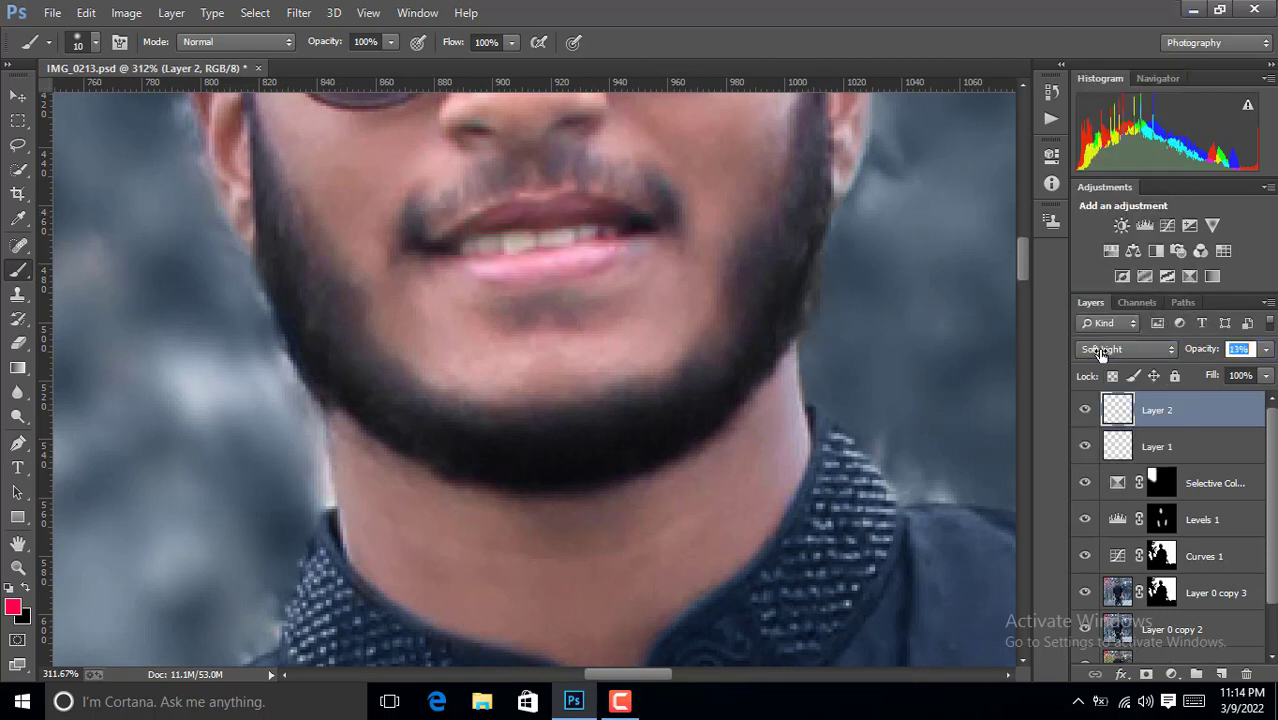
{"action": "type", "text": "24"}
Erase stray lip paint around the upper lip and zoom out to the whole photo.
{"action": "left_click", "coordinate": [18, 343]}
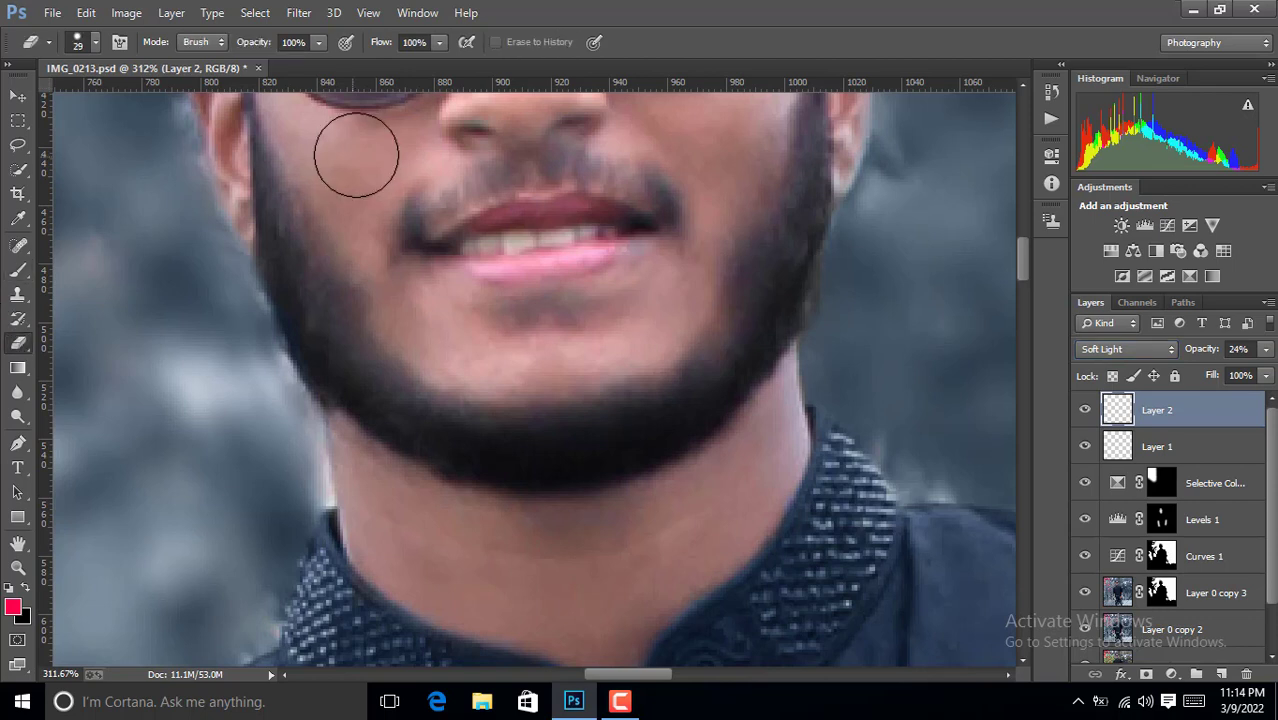
{"action": "left_click_drag", "start_coordinate": [556, 194], "coordinate": [498, 213]}
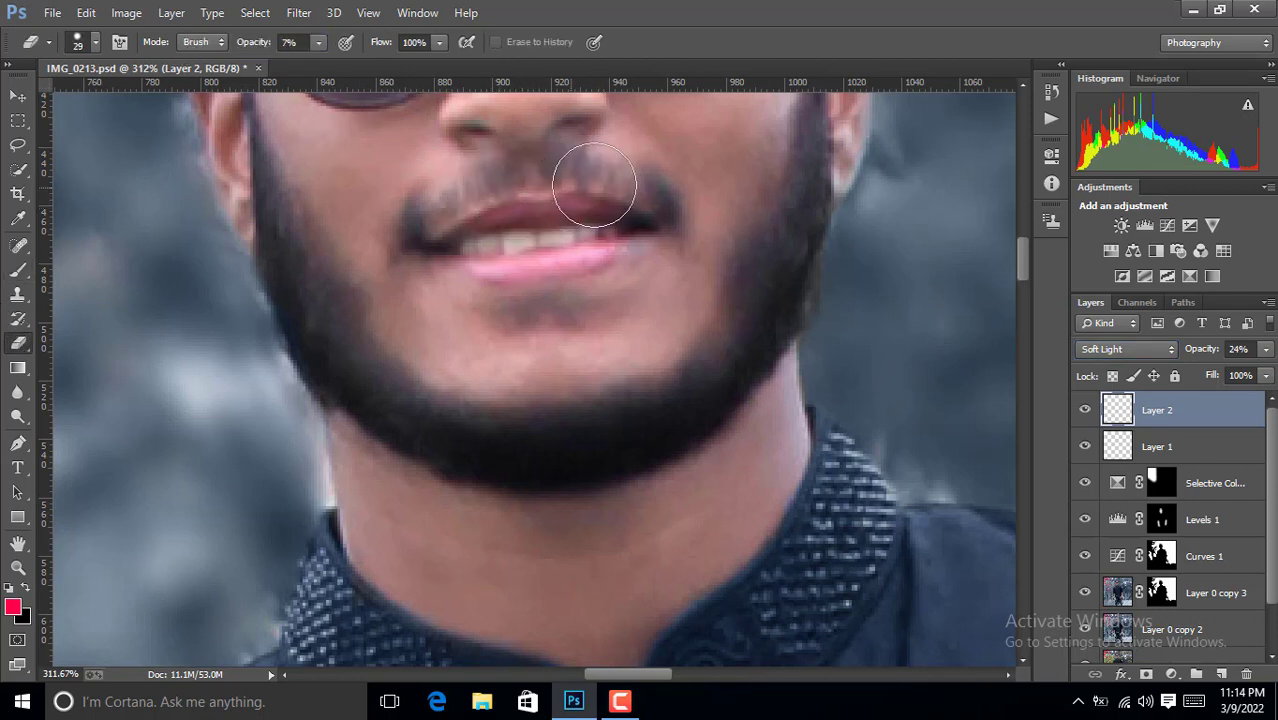
{"action": "key", "text": "h"}
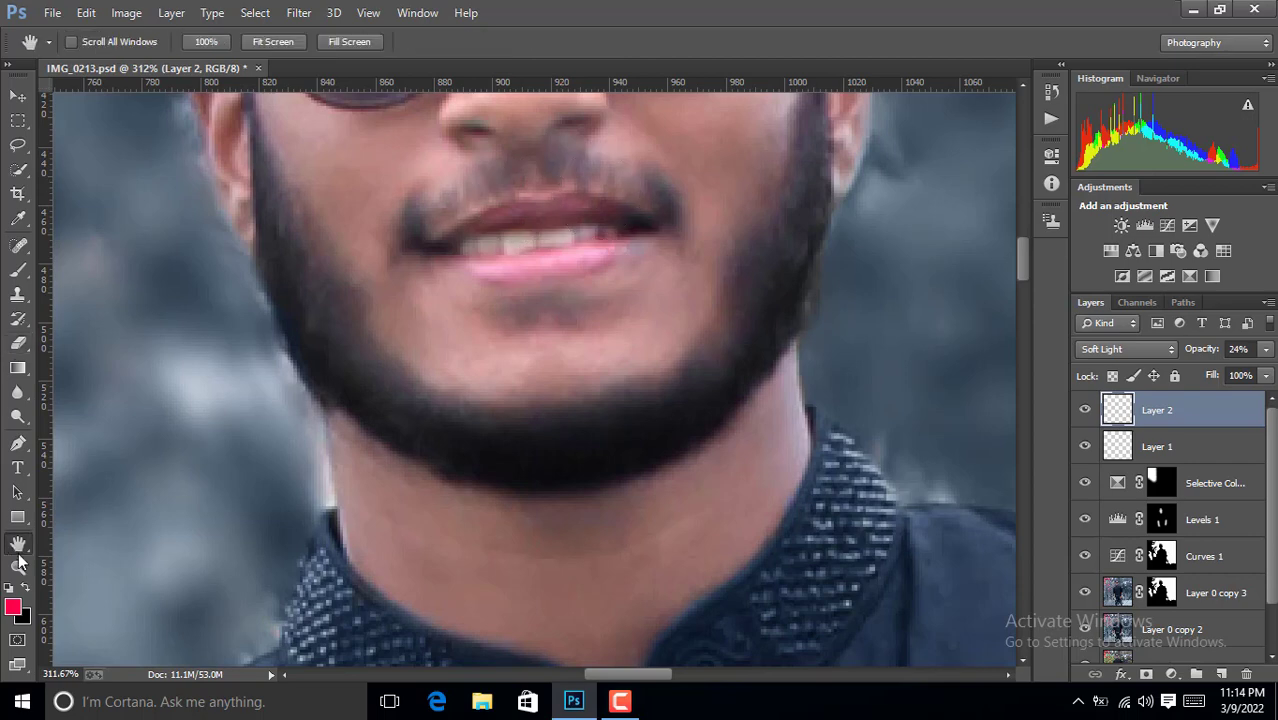
{"action": "key", "text": "z"}
{"action": "mouse_move", "coordinate": [320, 417]}
{"action": "left_mouse_down"}
{"action": "mouse_move", "coordinate": [284, 333]}
{"action": "mouse_move", "coordinate": [595, 404]}
{"action": "left_mouse_up"}
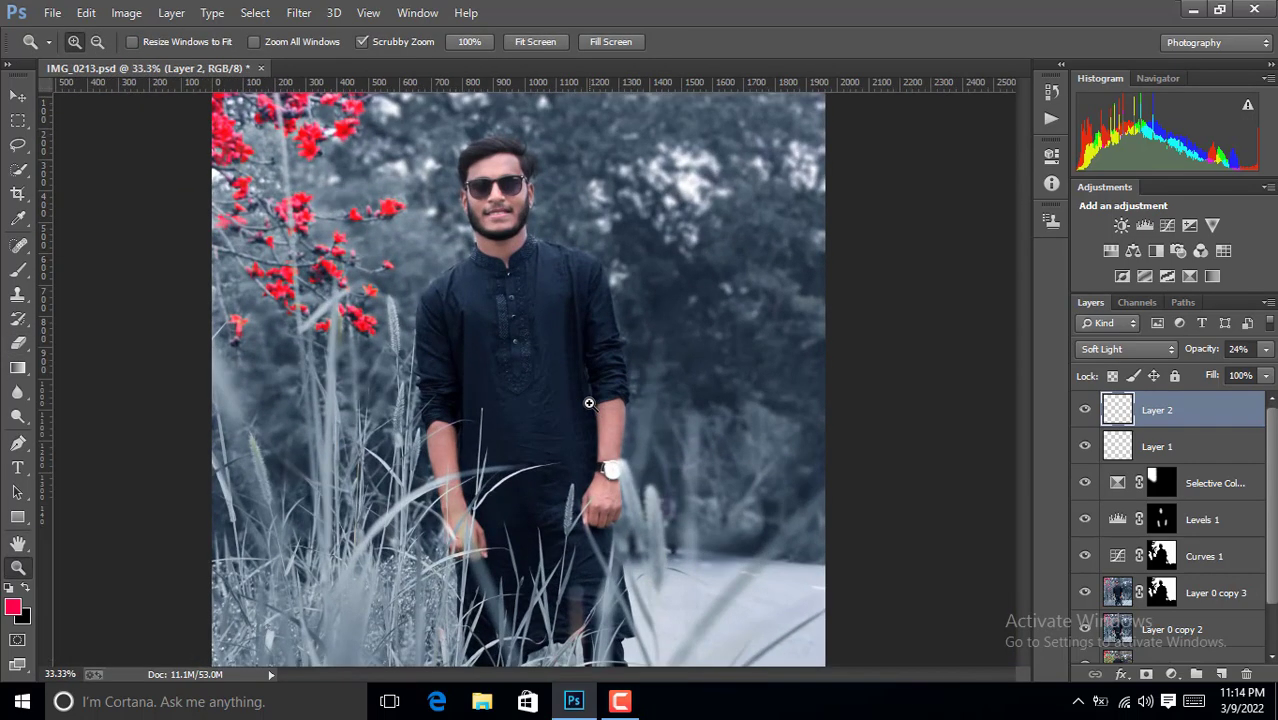
Place the logo file and scale it into position beside the man's shoulder.
{"action": "left_click_drag", "start_coordinate": [595, 404], "coordinate": [582, 404]}
{"action": "left_click", "coordinate": [50, 14]}
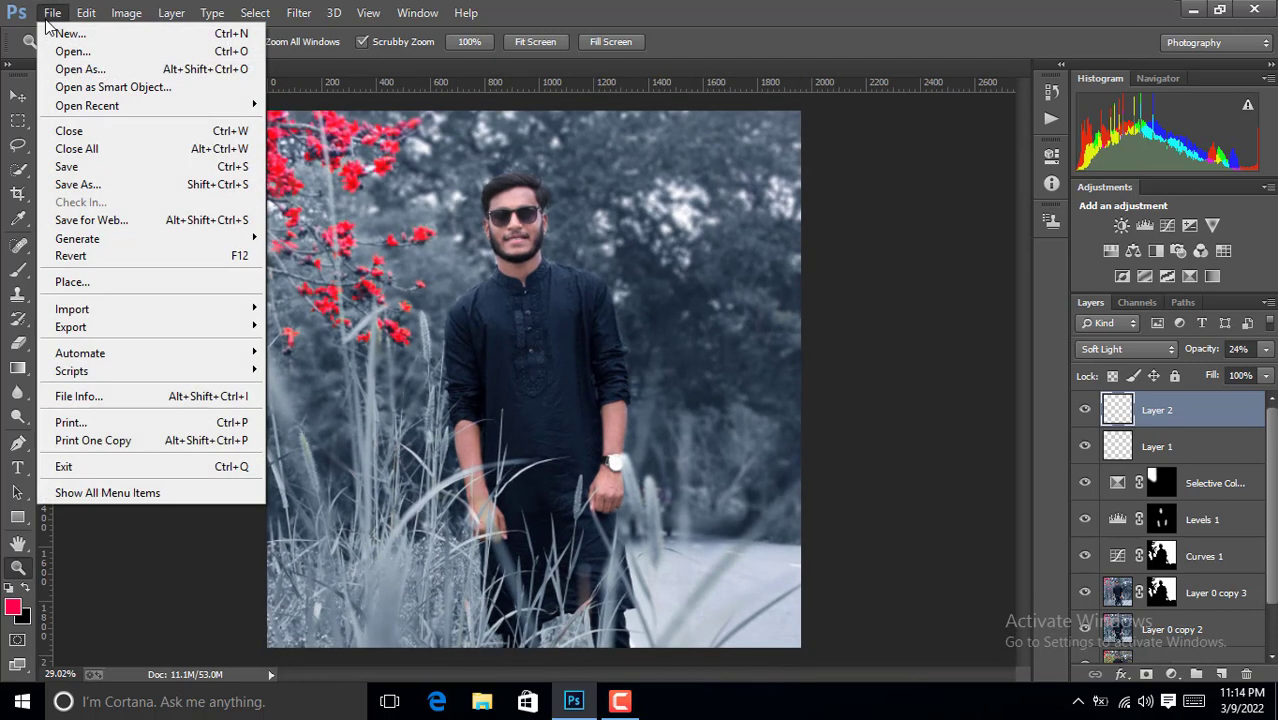
{"action": "left_click", "coordinate": [72, 282]}
{"action": "left_click", "coordinate": [645, 516]}
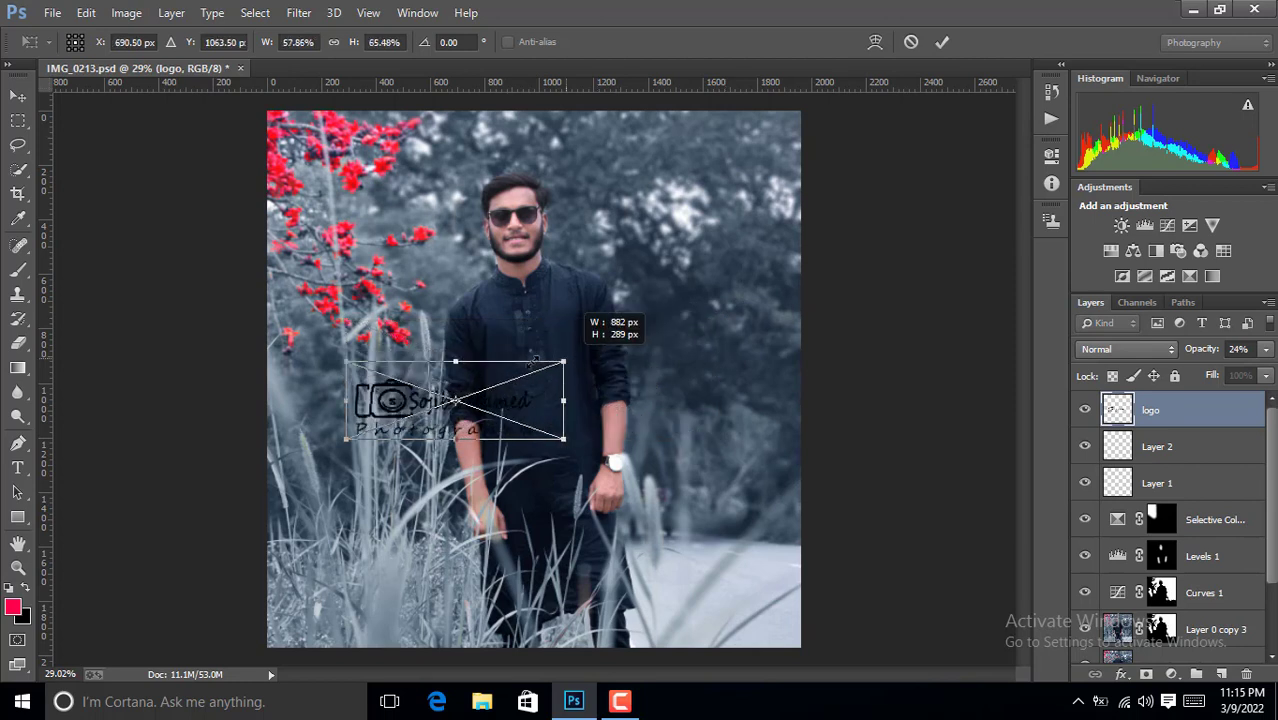
{"action": "left_click_drag", "start_coordinate": [723, 318], "coordinate": [491, 373]}
{"action": "left_click_drag", "start_coordinate": [437, 429], "coordinate": [727, 314]}
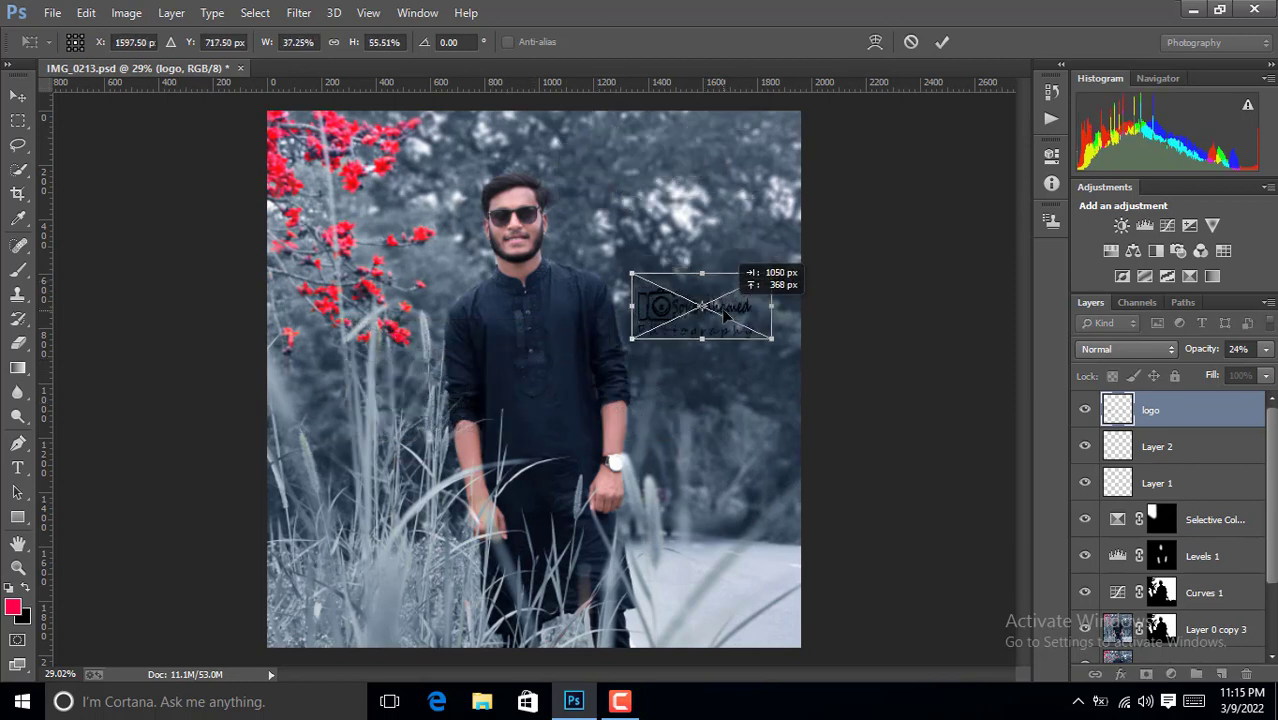
{"action": "left_click_drag", "start_coordinate": [629, 333], "coordinate": [622, 376]}
{"action": "mouse_move", "coordinate": [770, 294]}
{"action": "left_mouse_down"}
{"action": "mouse_move", "coordinate": [705, 317]}
{"action": "mouse_move", "coordinate": [703, 337]}
{"action": "mouse_move", "coordinate": [712, 348]}
{"action": "mouse_move", "coordinate": [733, 323]}
{"action": "left_mouse_up"}
{"action": "key", "text": "Return"}
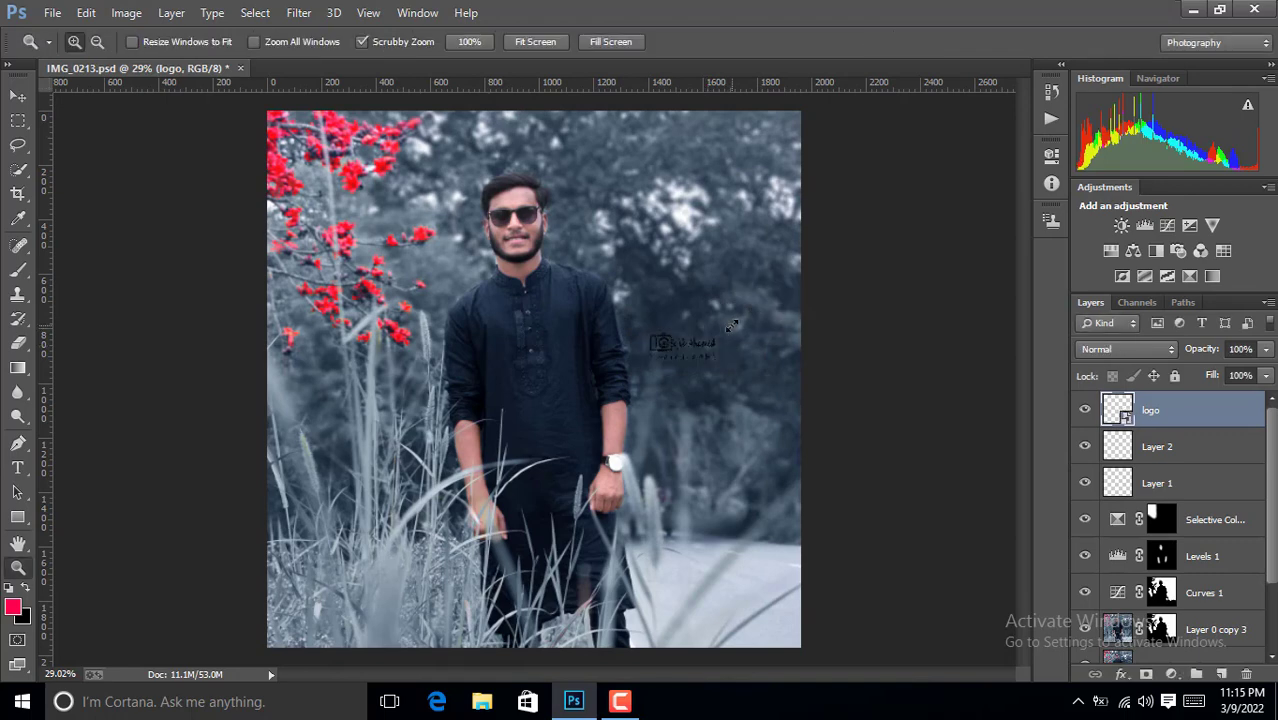
Give the logo layer a white Color Overlay in Blending Options.
{"action": "right_click", "coordinate": [1199, 426]}
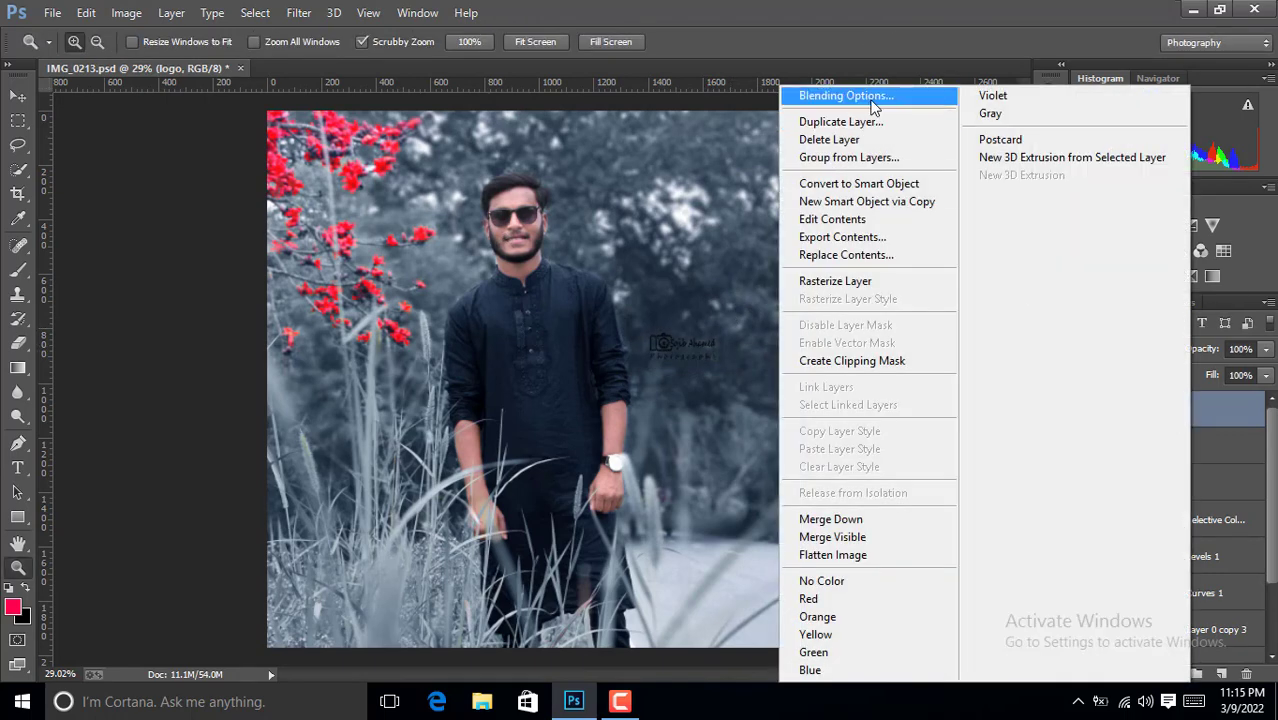
{"action": "left_click", "coordinate": [870, 107]}
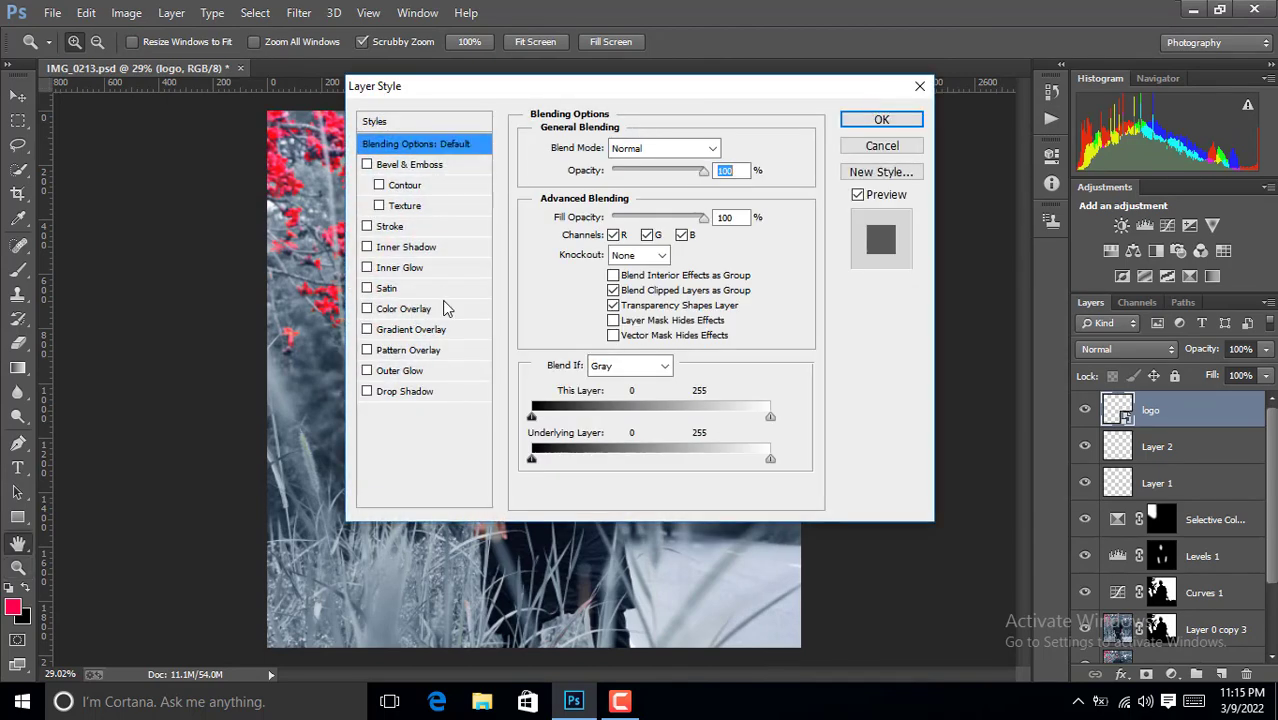
{"action": "left_click", "coordinate": [403, 308]}
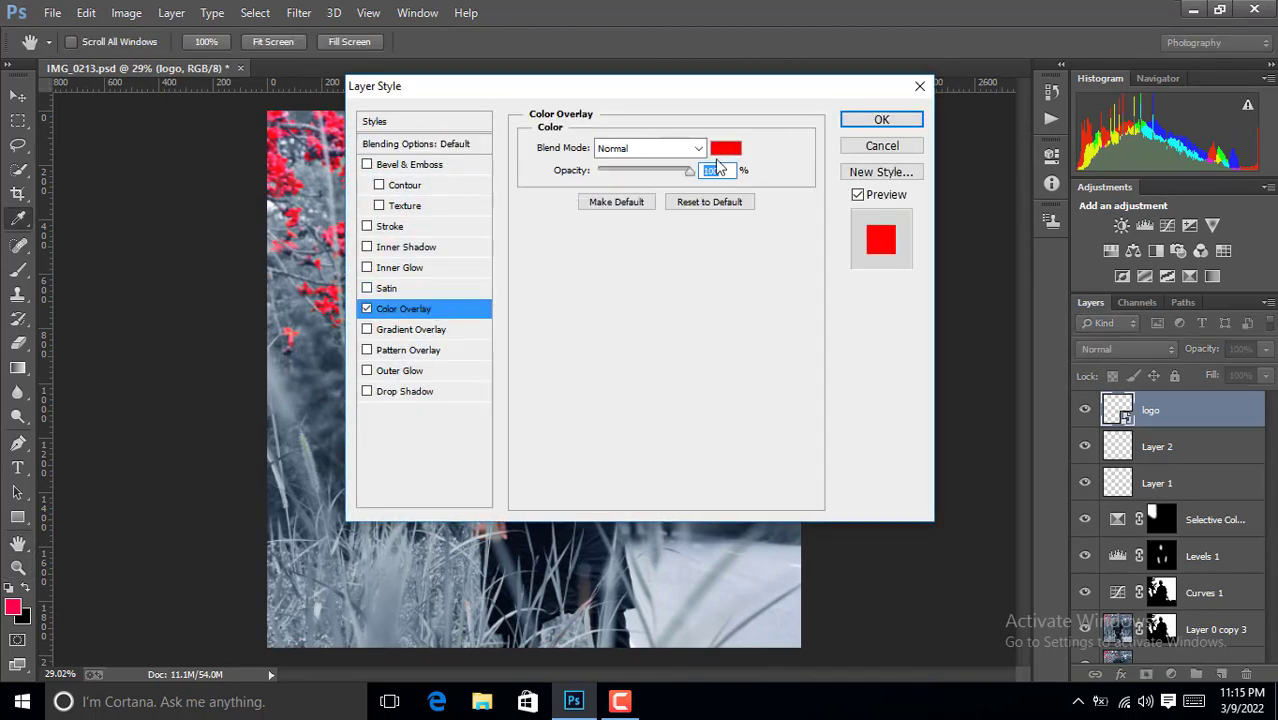
{"action": "left_click", "coordinate": [728, 147]}
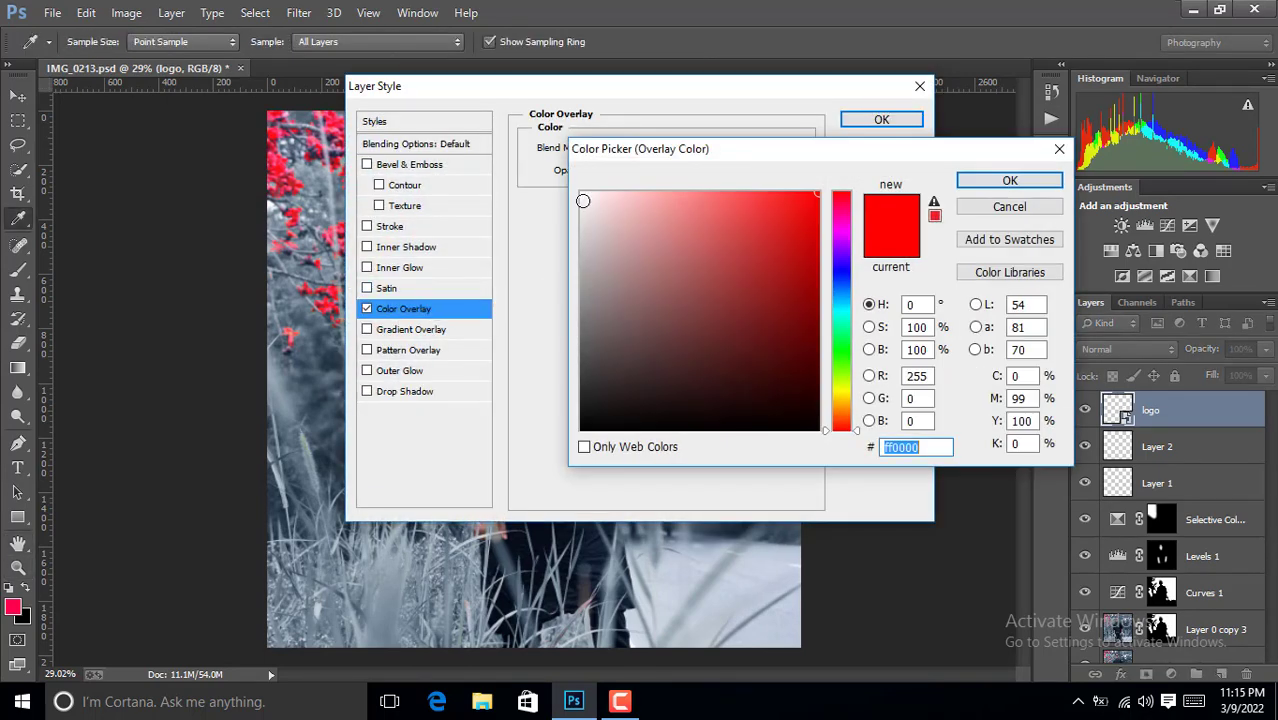
{"action": "left_click", "coordinate": [581, 193]}
{"action": "left_click", "coordinate": [1010, 181]}
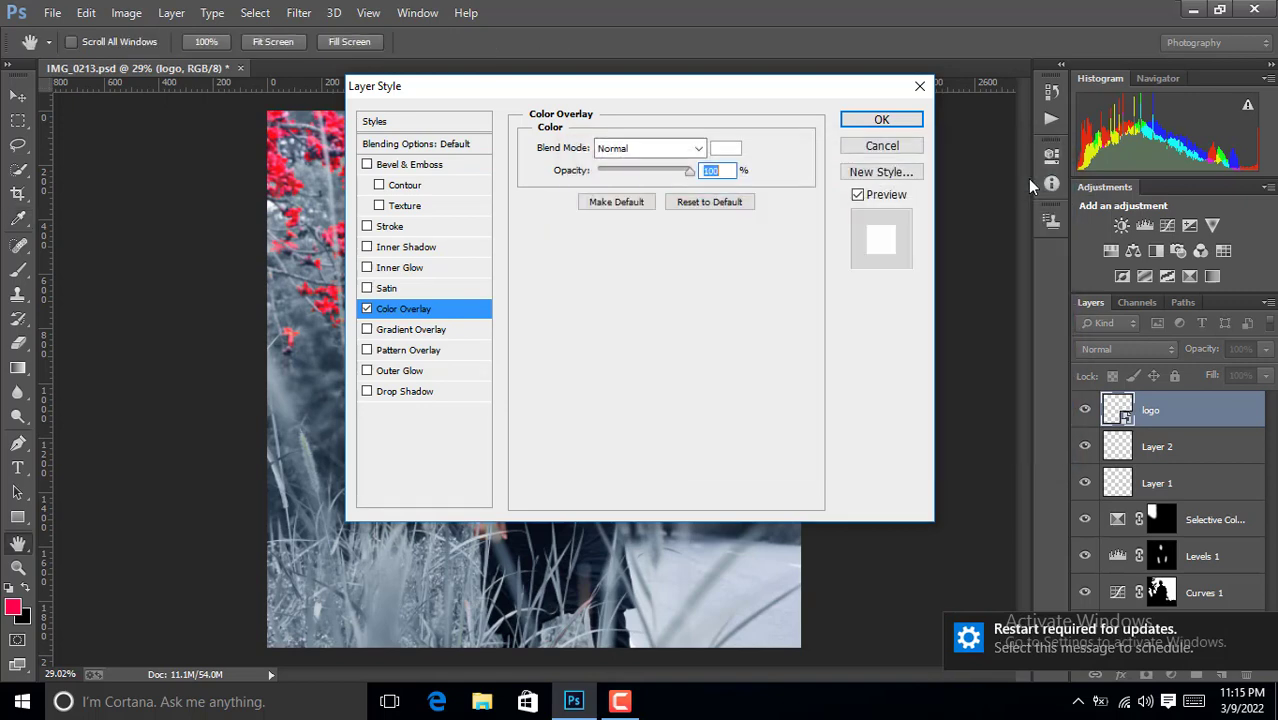
{"action": "left_click", "coordinate": [894, 121]}
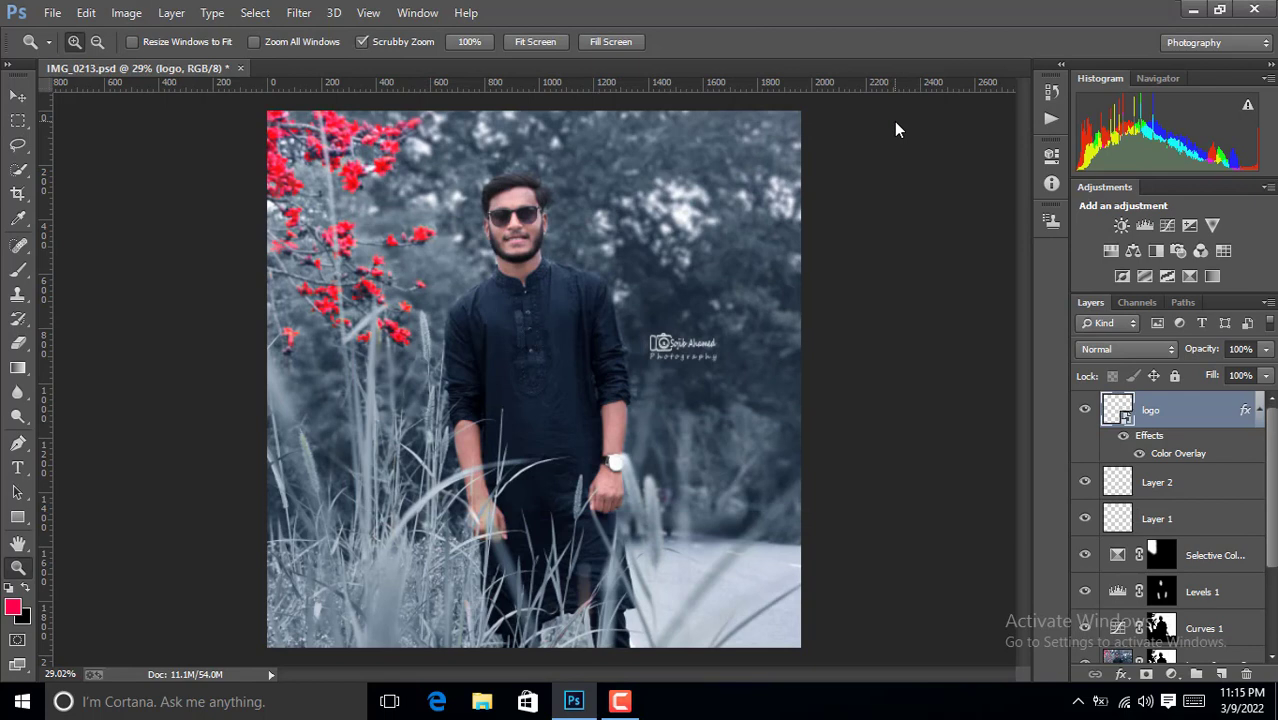
Enlarge the logo slightly, then start saving the image as a JPEG.
{"action": "key", "text": "ctrl+t"}
{"action": "left_click_drag", "start_coordinate": [720, 331], "coordinate": [743, 321]}
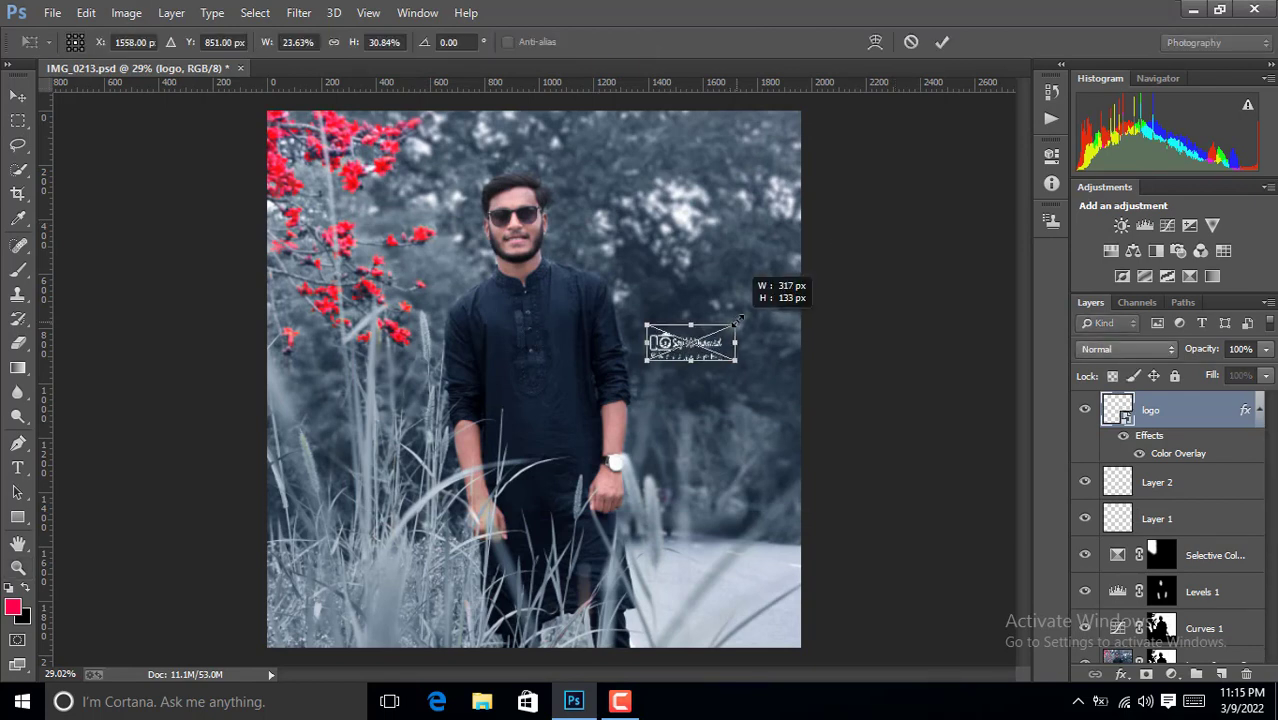
{"action": "key", "text": "z"}
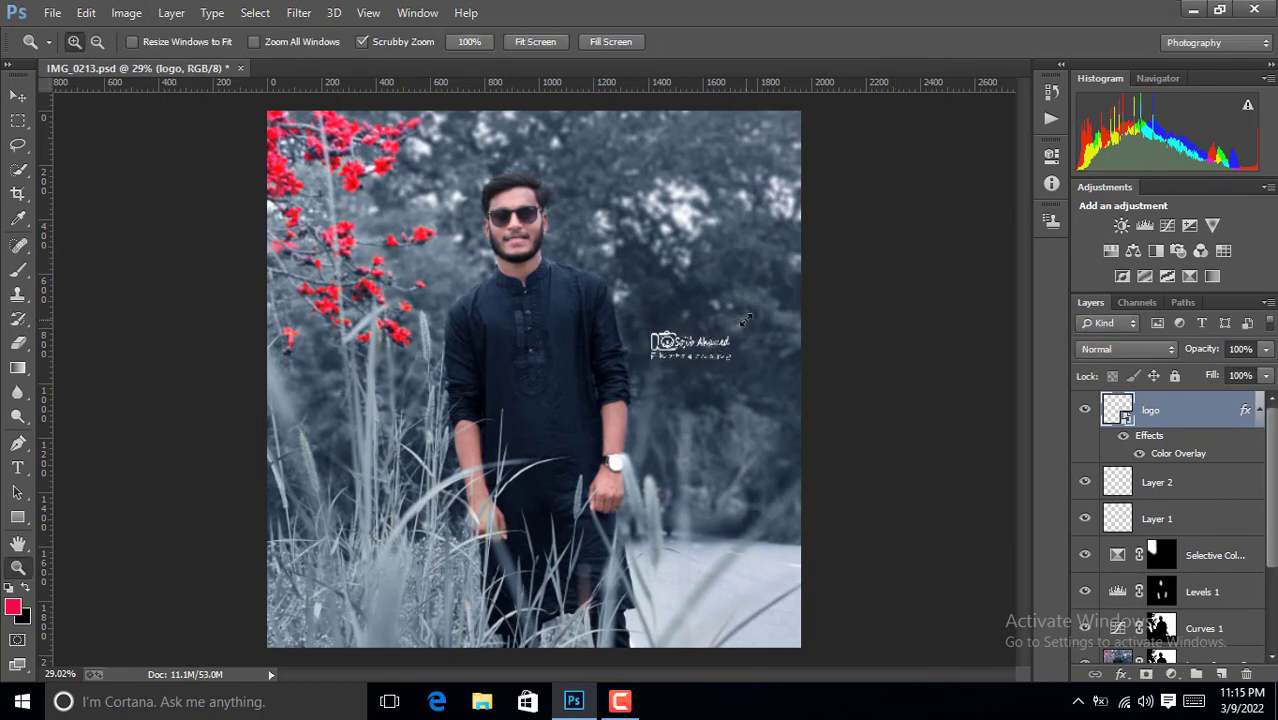
{"action": "left_click", "coordinate": [52, 12]}
{"action": "left_click", "coordinate": [80, 215]}
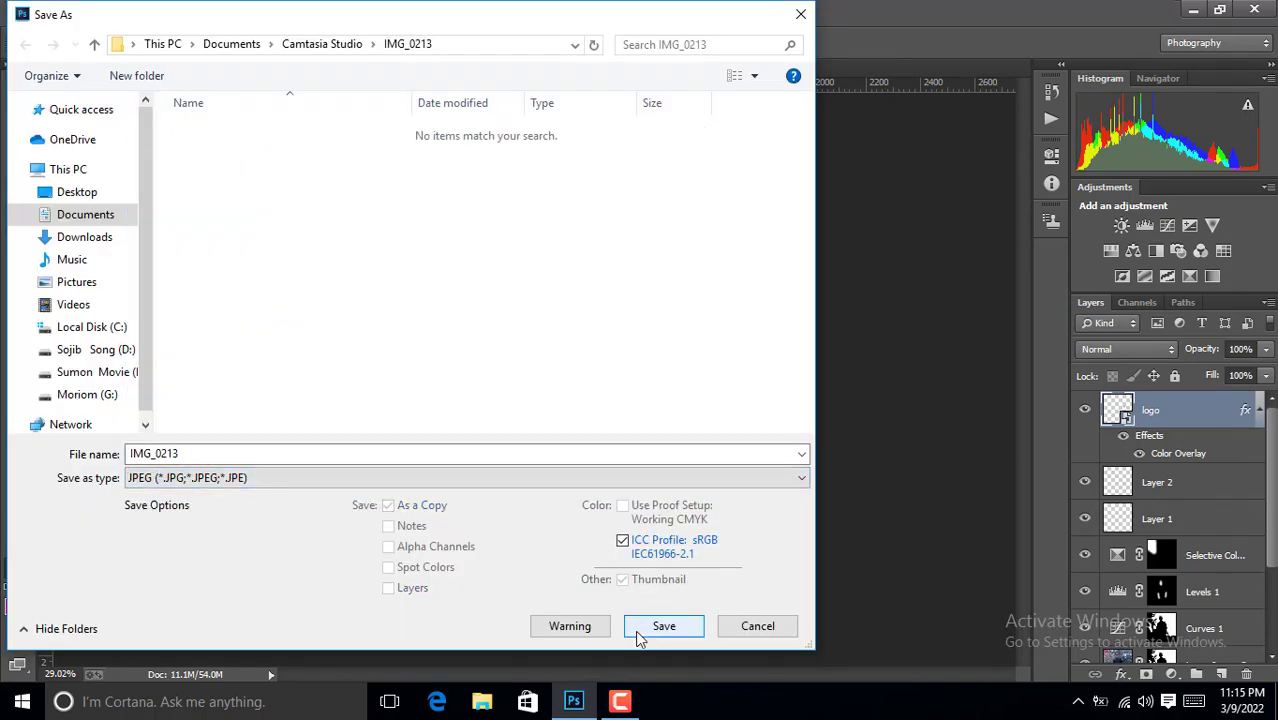